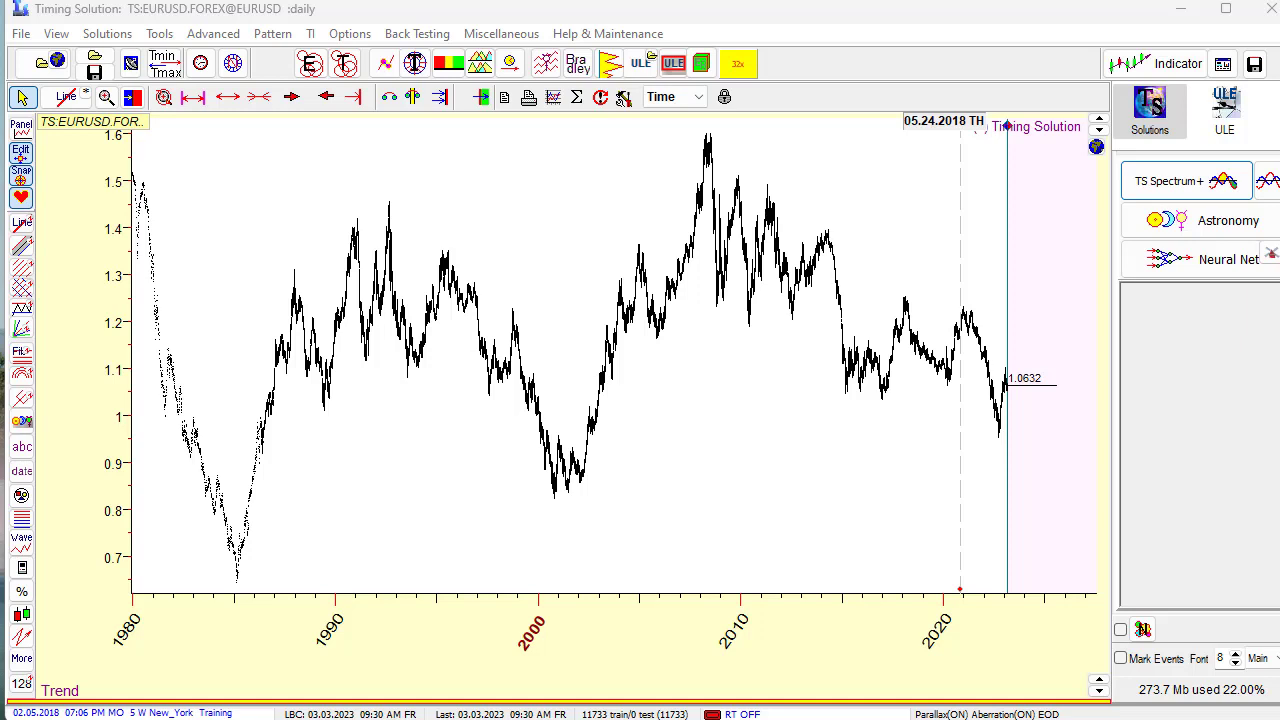
# Switch the TS Spectrum price index from the Relative Price Oscillator to Turning Points (Zigzag).
pyautogui.click(1170, 181)
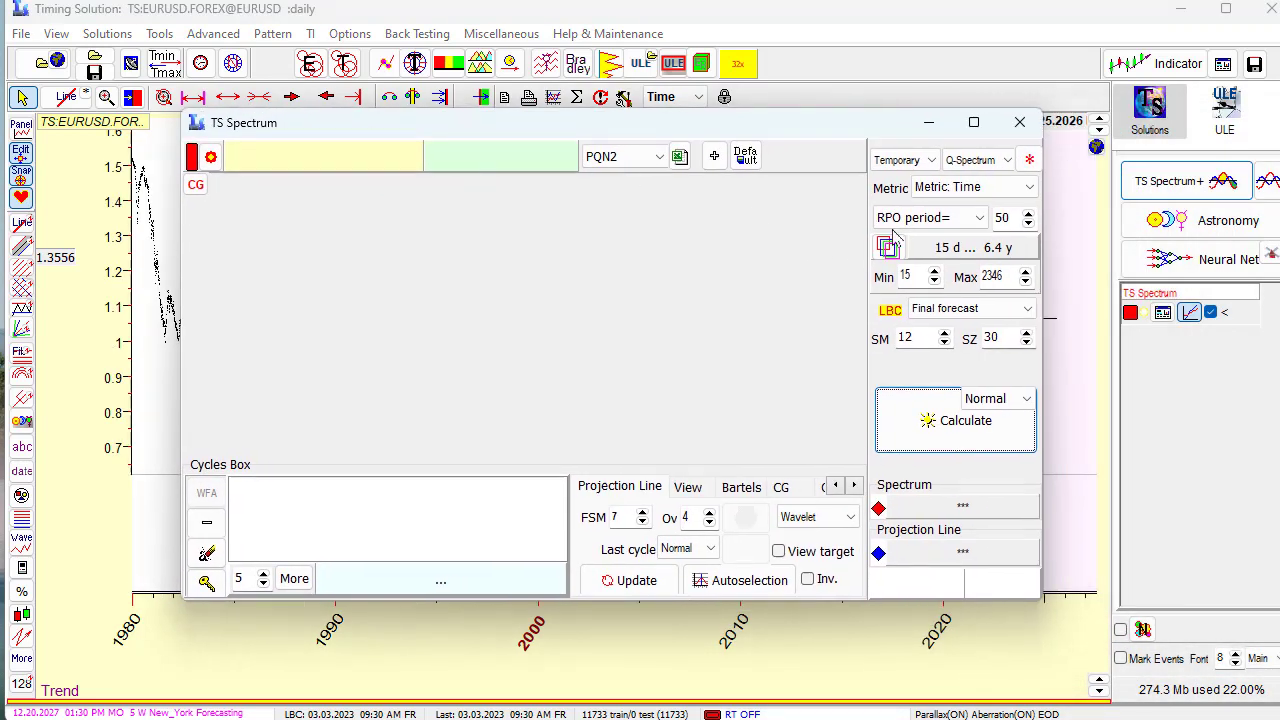
pyautogui.click(981, 218)
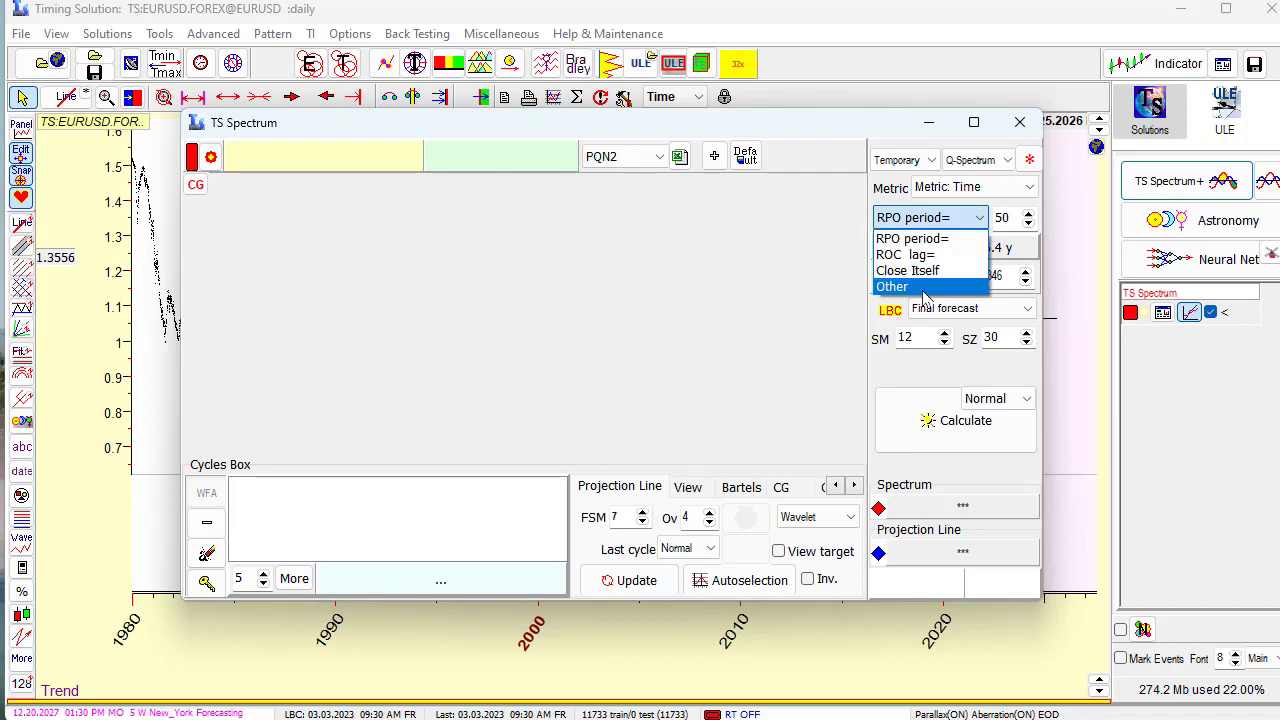
pyautogui.click(960, 286)
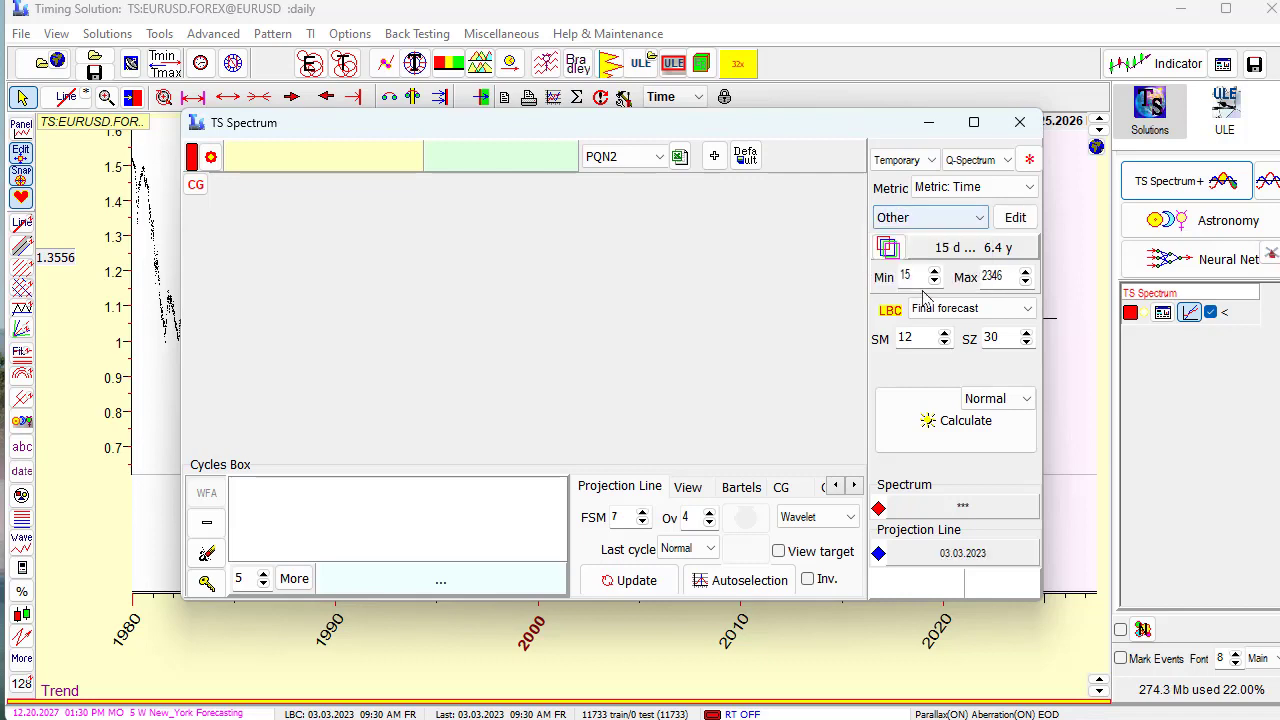
pyautogui.click(1014, 219)
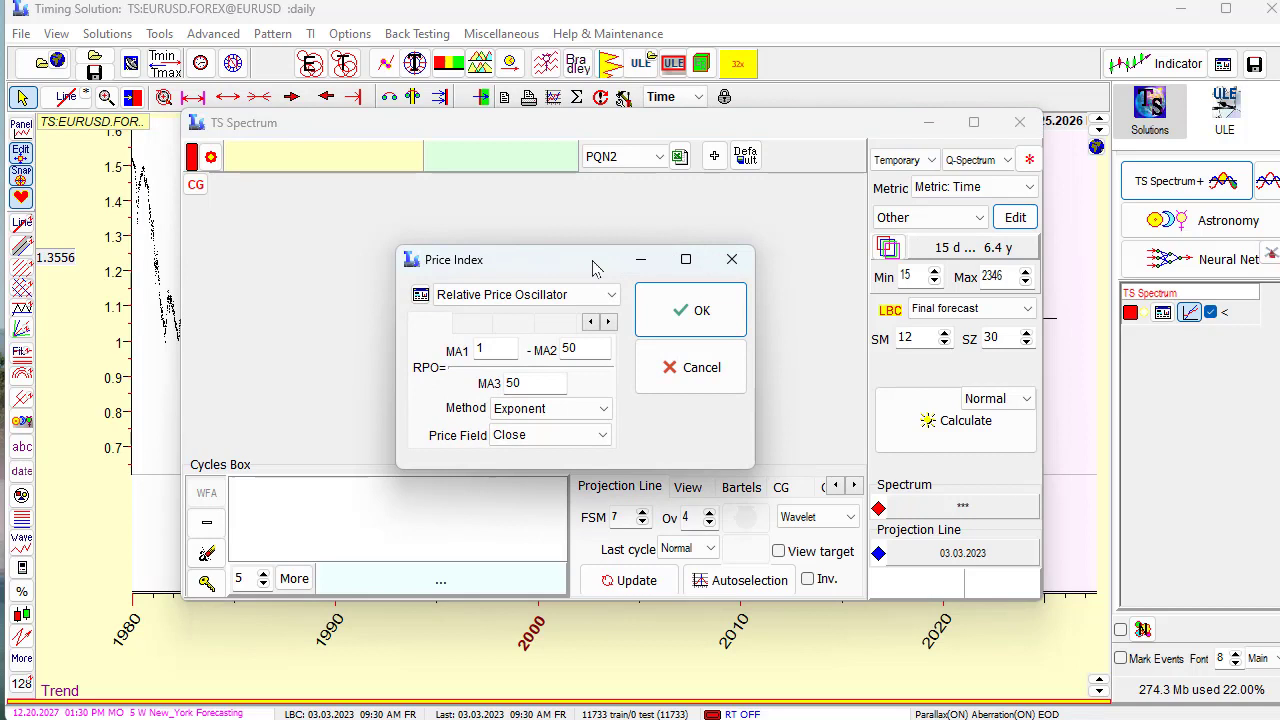
pyautogui.moveTo(593, 268); pyautogui.dragTo(719, 211)
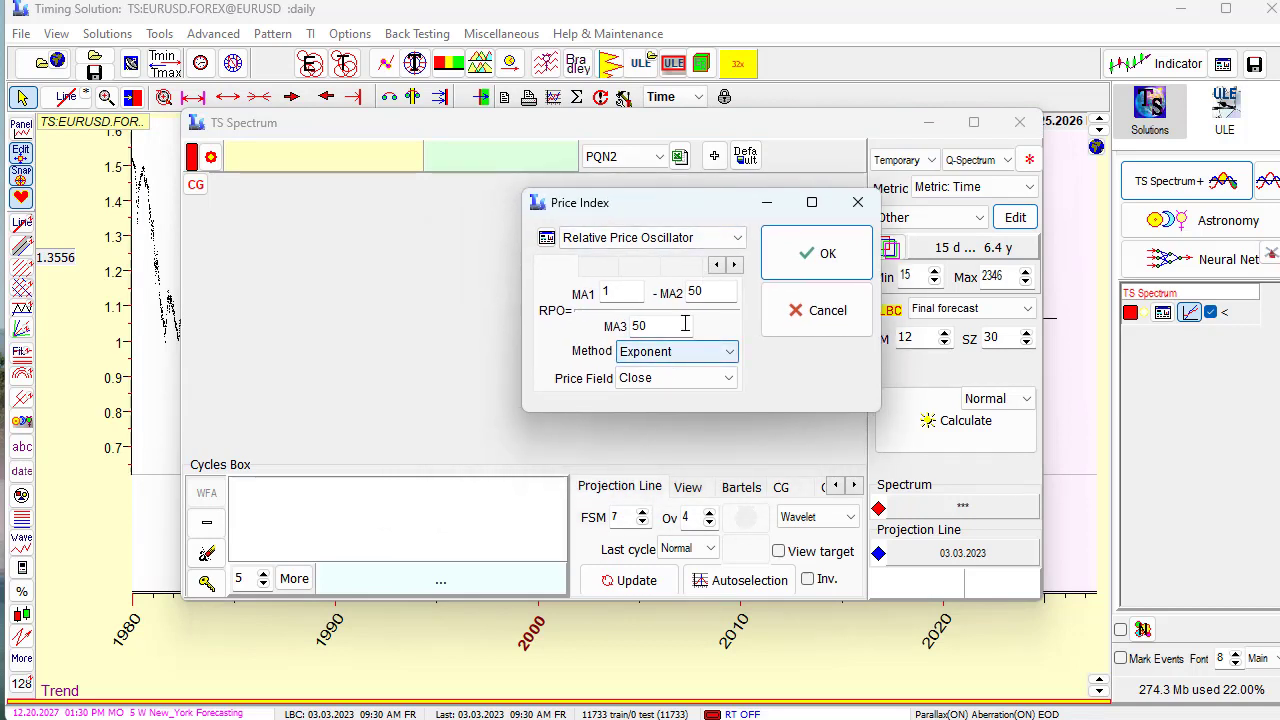
pyautogui.click(737, 237)
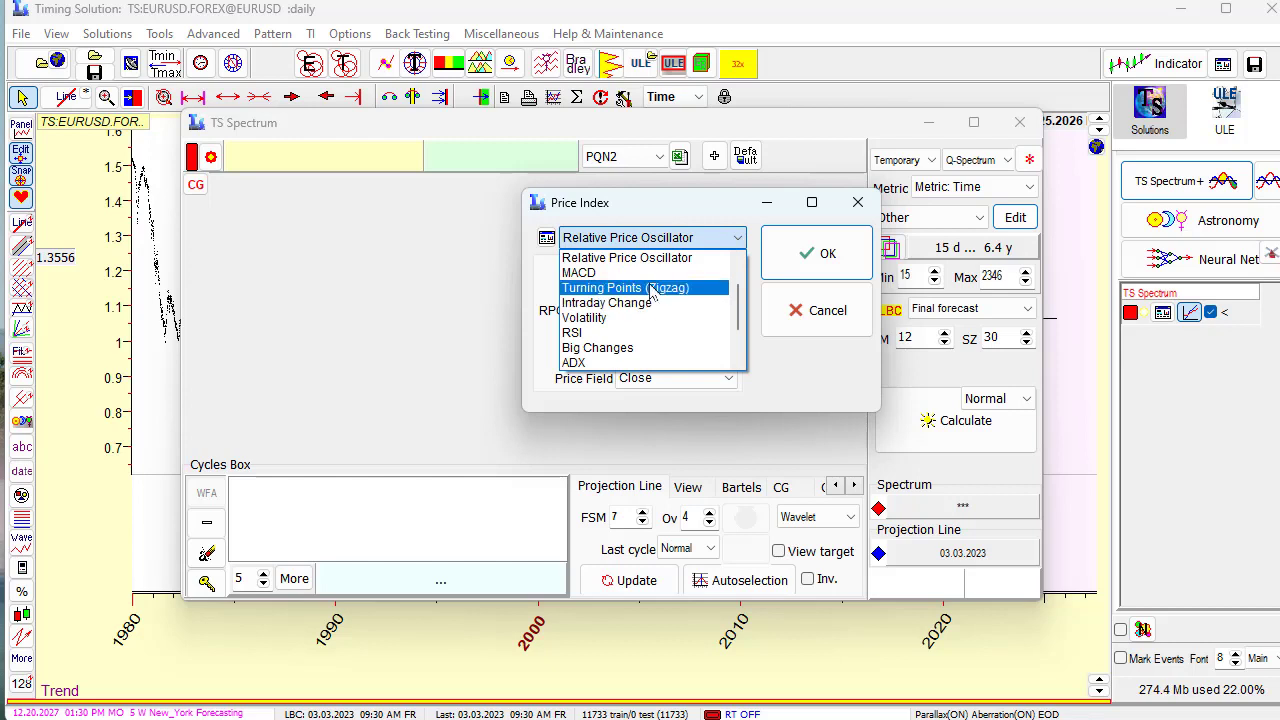
pyautogui.click(652, 289)
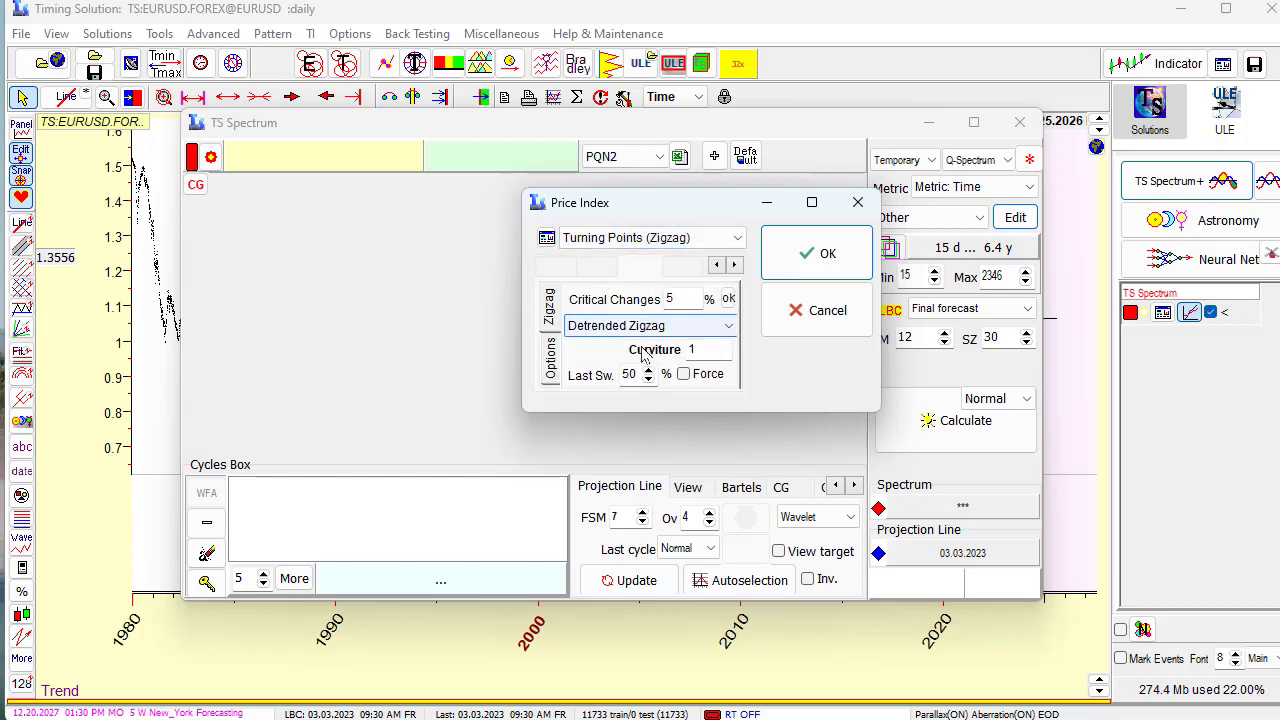
pyautogui.click(768, 252)
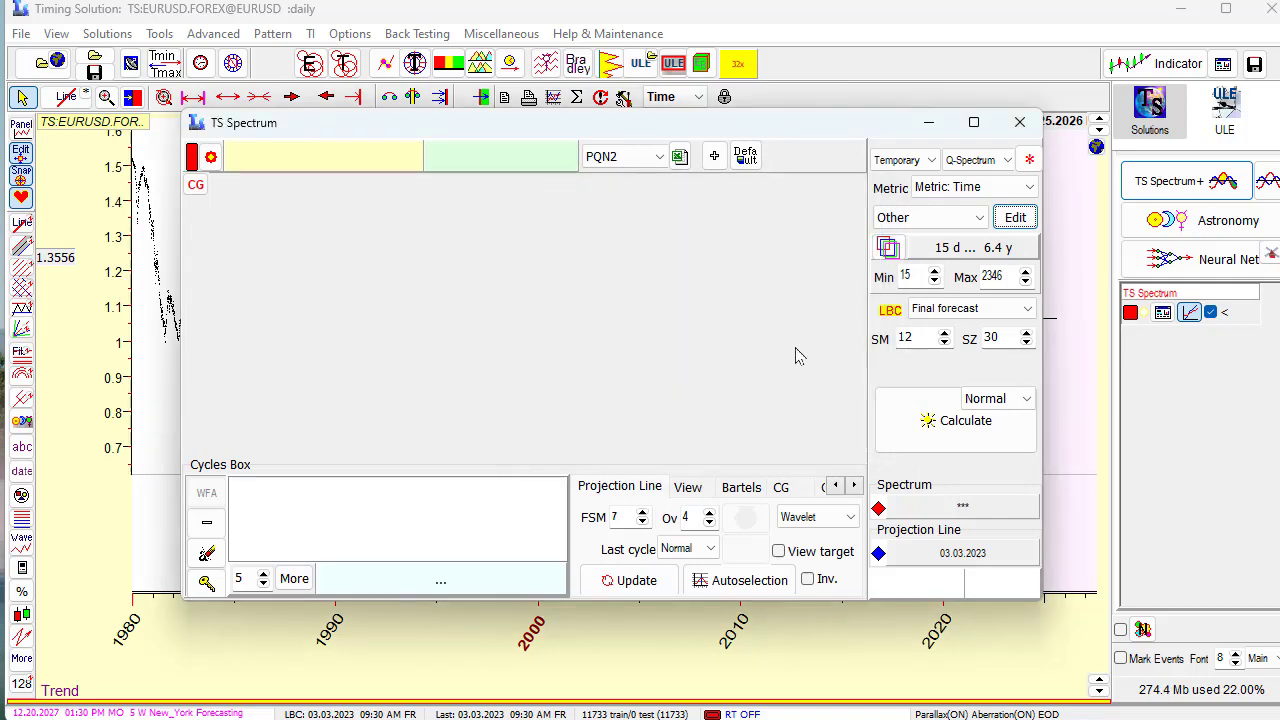
# Turn on View target to plot the zigzag target wave beneath the price chart.
pyautogui.moveTo(736, 144); pyautogui.dragTo(817, 0)
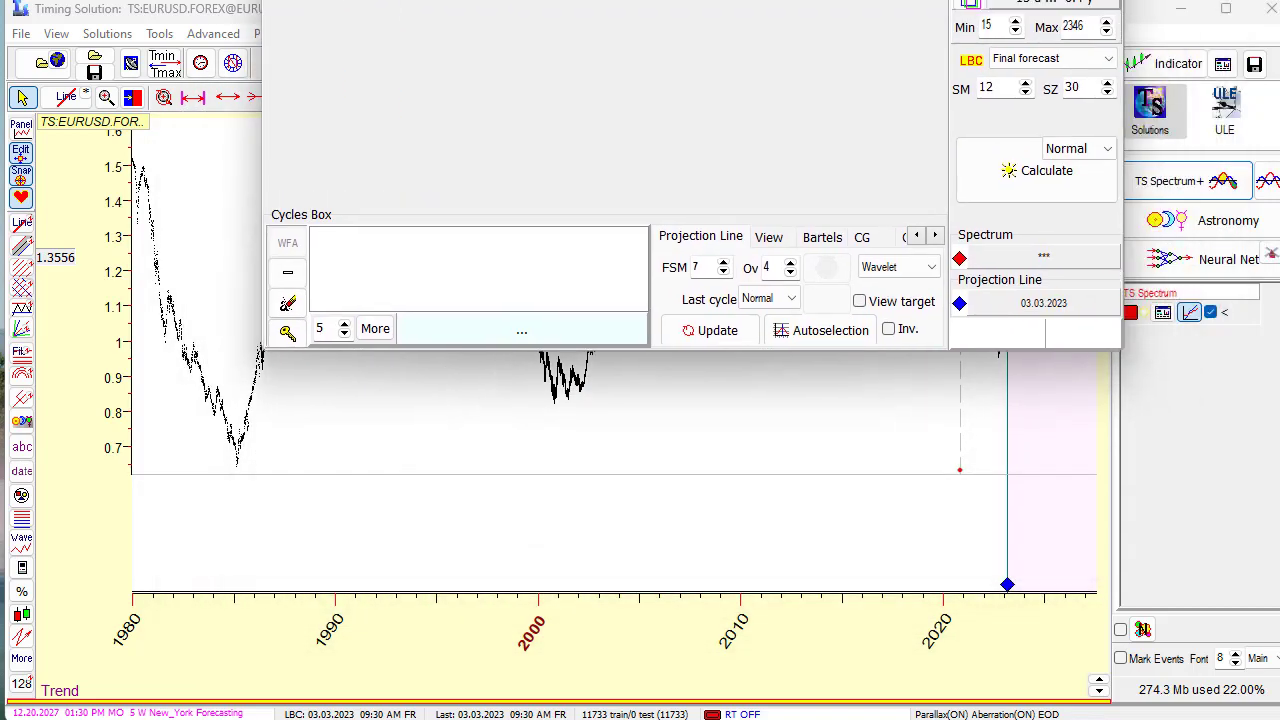
pyautogui.click(859, 302)
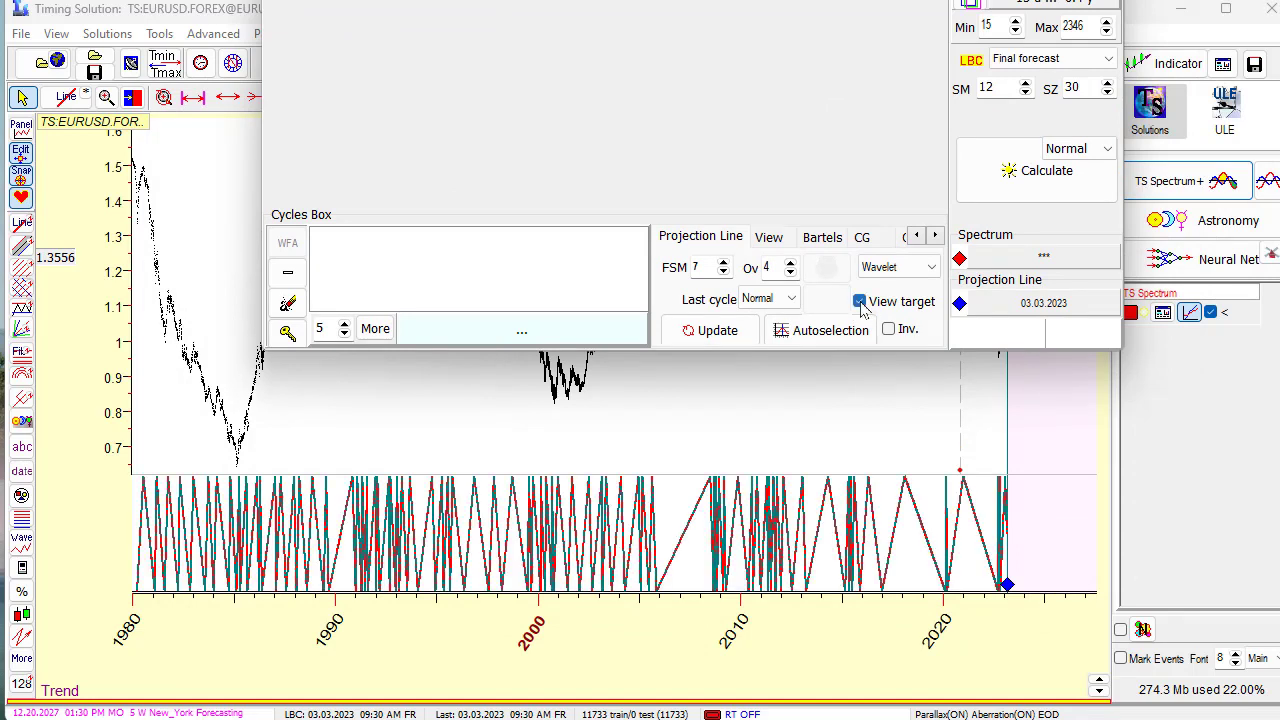
pyautogui.moveTo(743, 330); pyautogui.dragTo(751, 662)
# Zoom and pan the EURUSD chart to span roughly 2011 through 2017.
pyautogui.moveTo(636, 423); pyautogui.dragTo(874, 509)
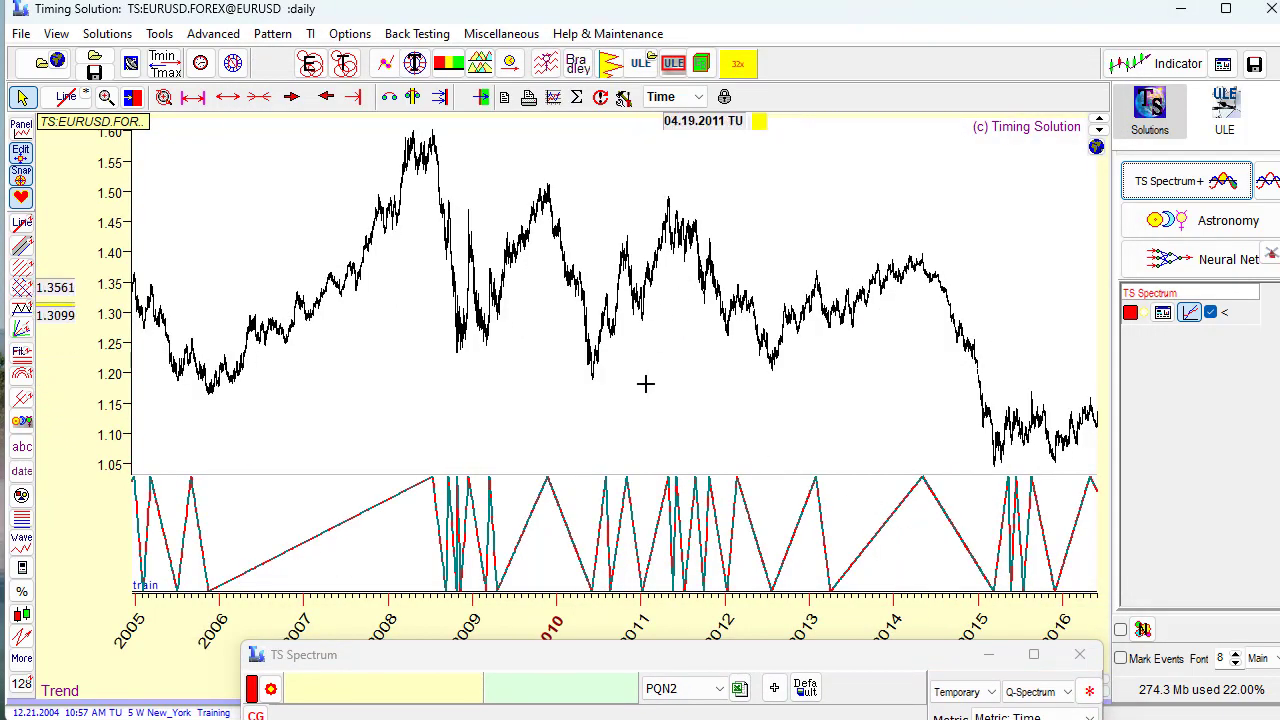
pyautogui.moveTo(591, 385); pyautogui.dragTo(824, 500)
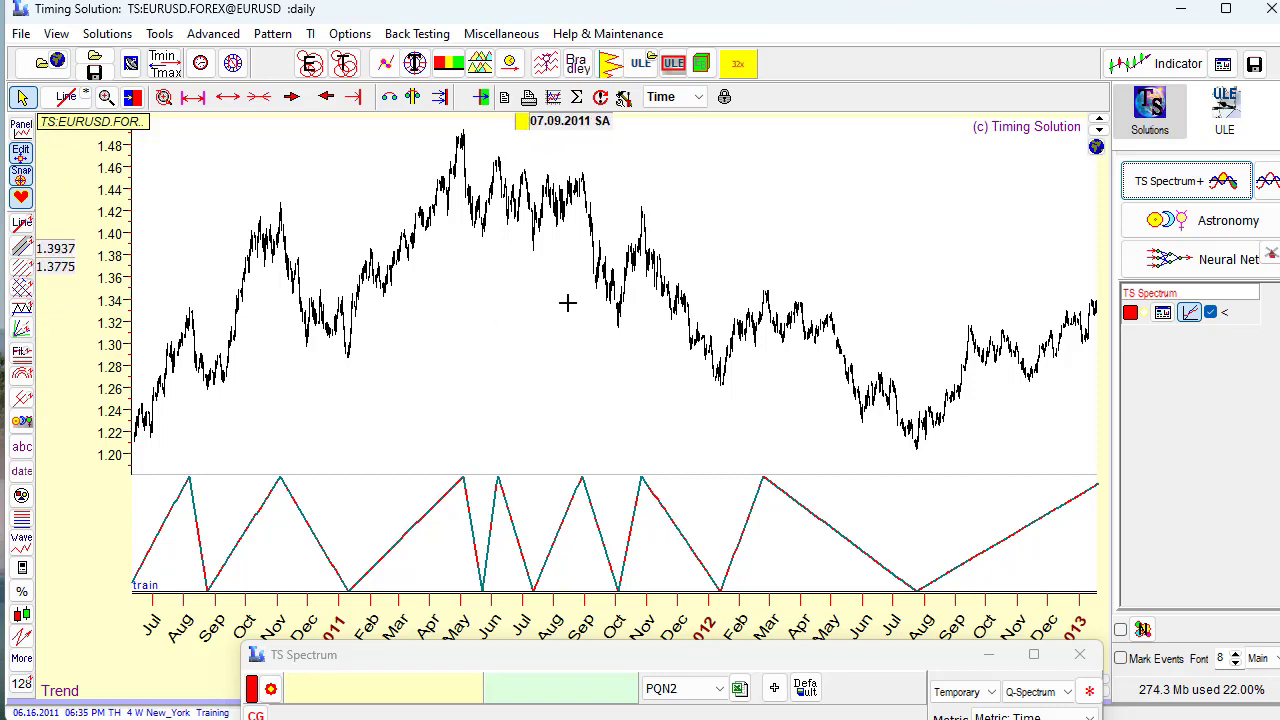
pyautogui.moveTo(394, 434); pyautogui.dragTo(412, 224)
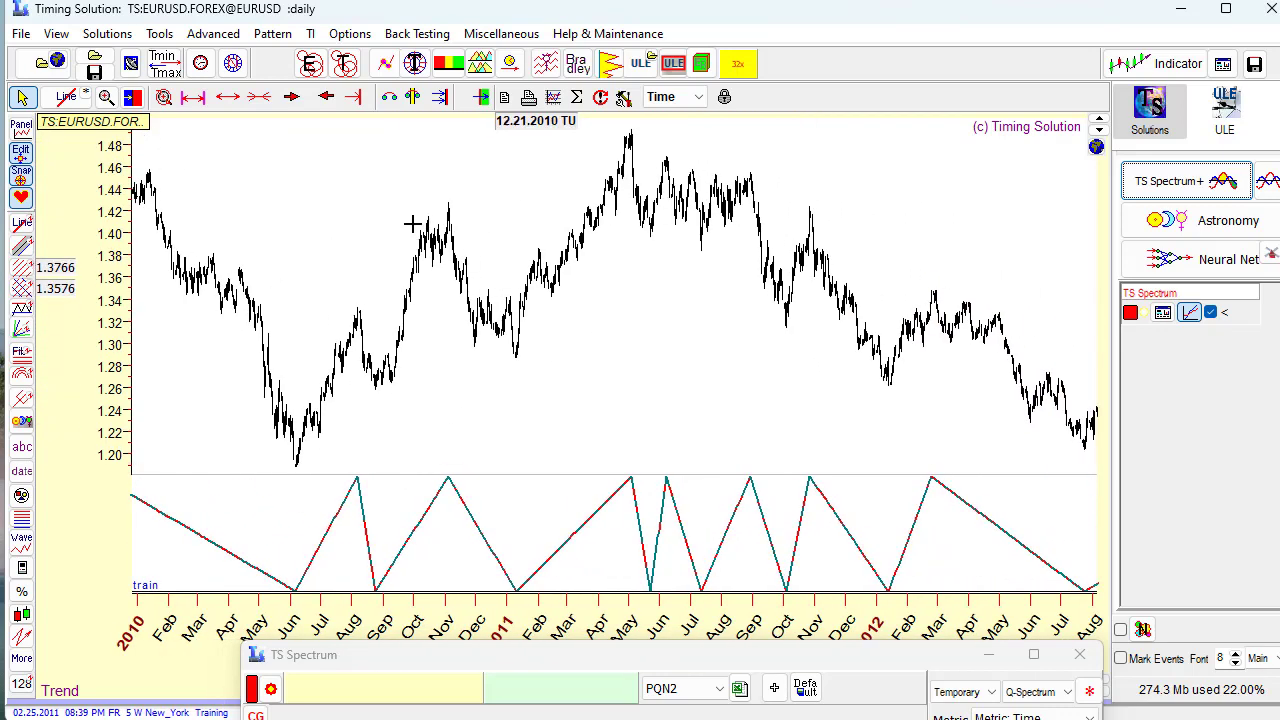
pyautogui.click(233, 97)
pyautogui.click(233, 97)
pyautogui.click(233, 97)
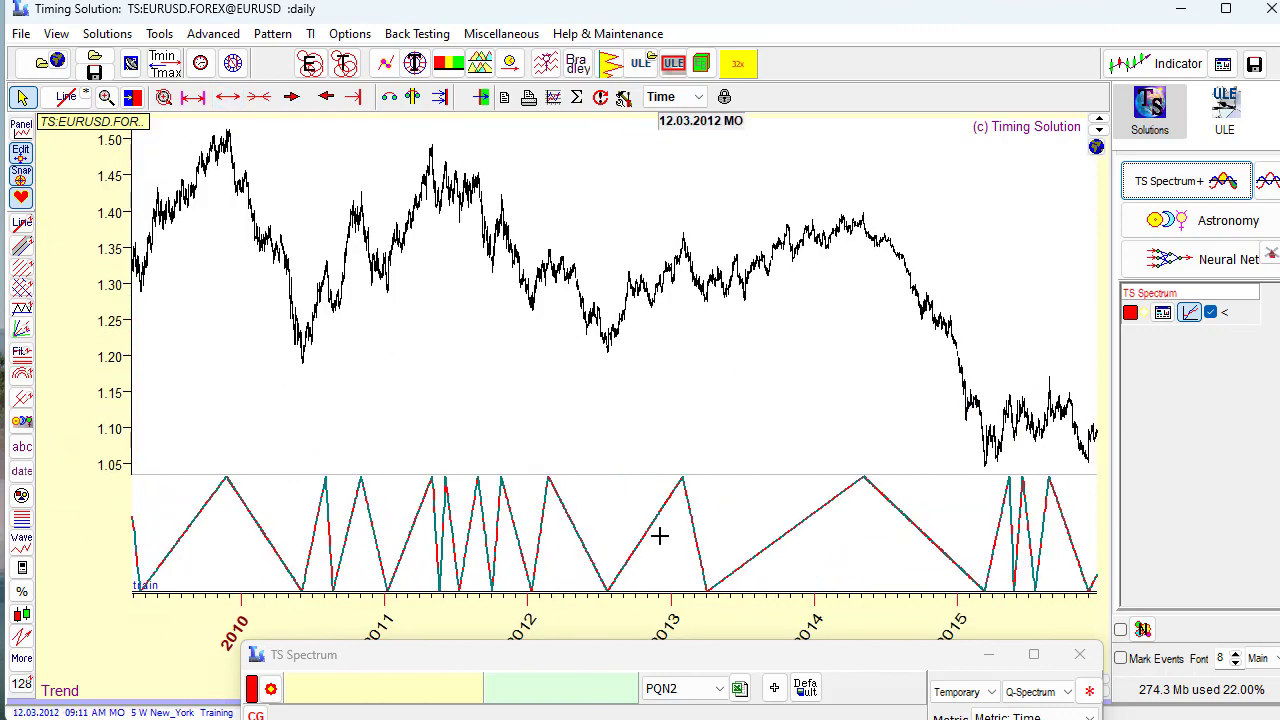
pyautogui.moveTo(931, 531); pyautogui.dragTo(700, 517)
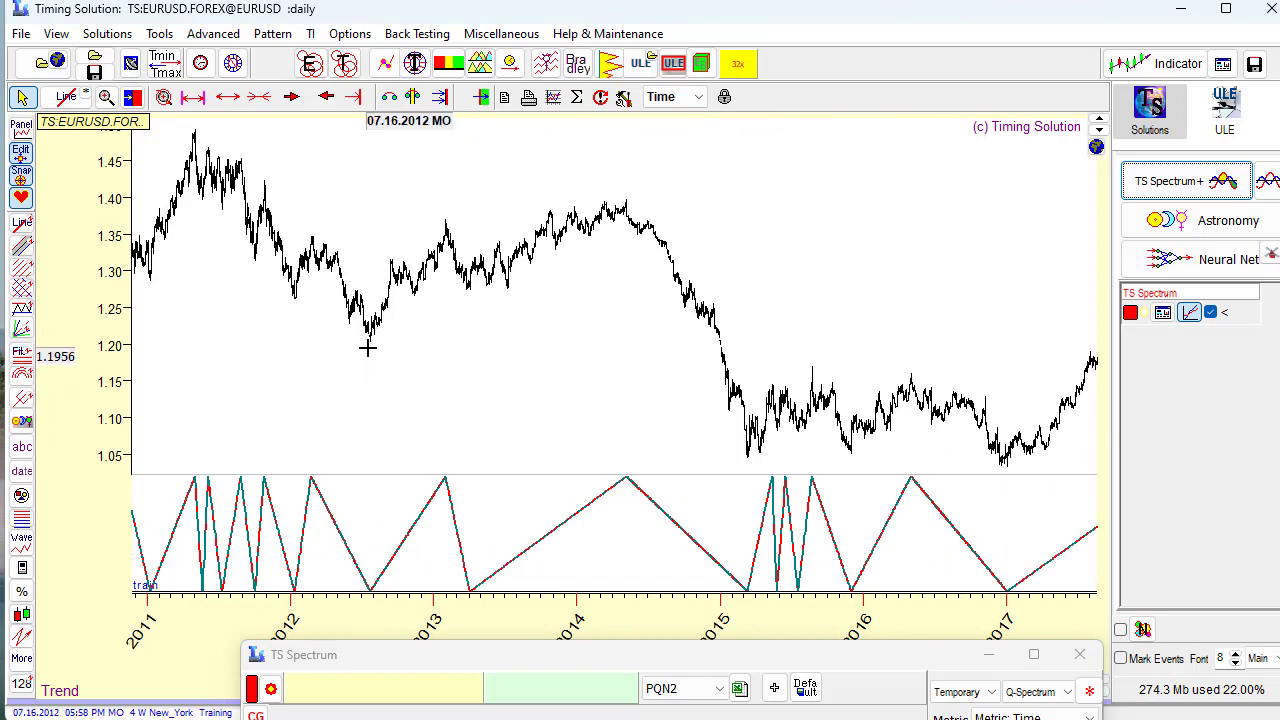
# Add a Filtered Wave (Zigzag) indicator over the EURUSD price bars with default settings.
pyautogui.click(1128, 64)
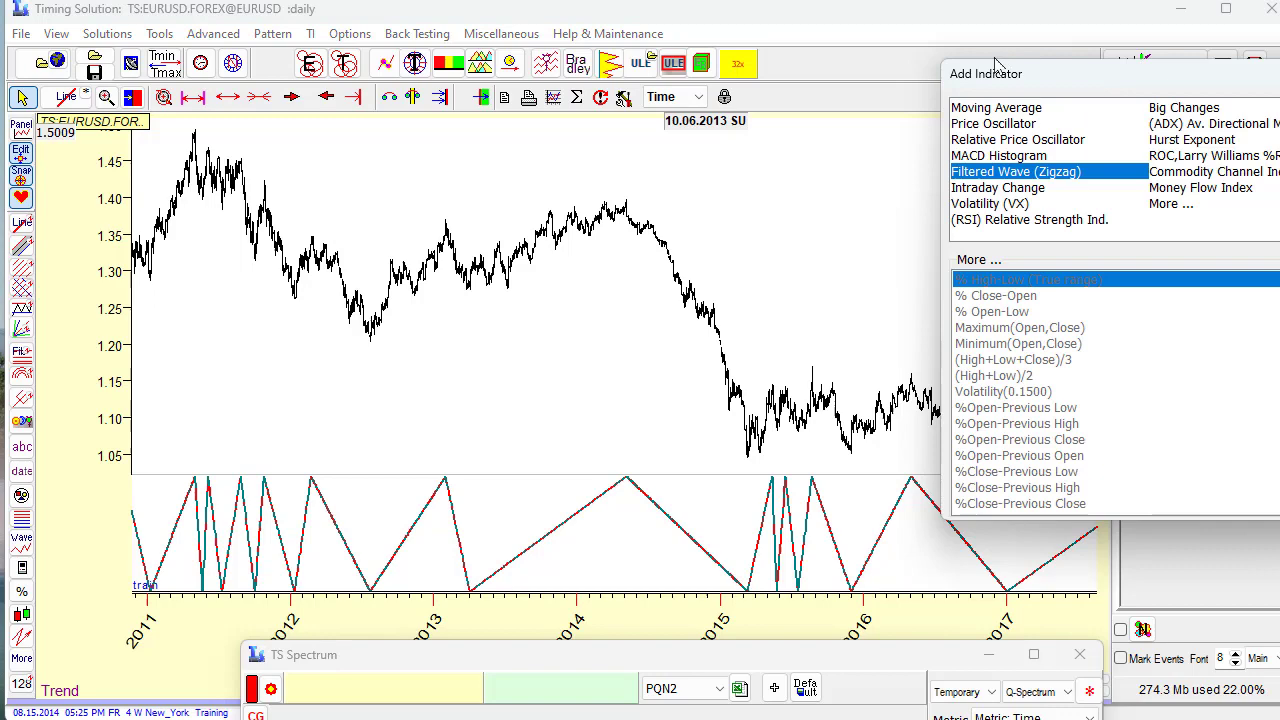
pyautogui.click(1045, 70)
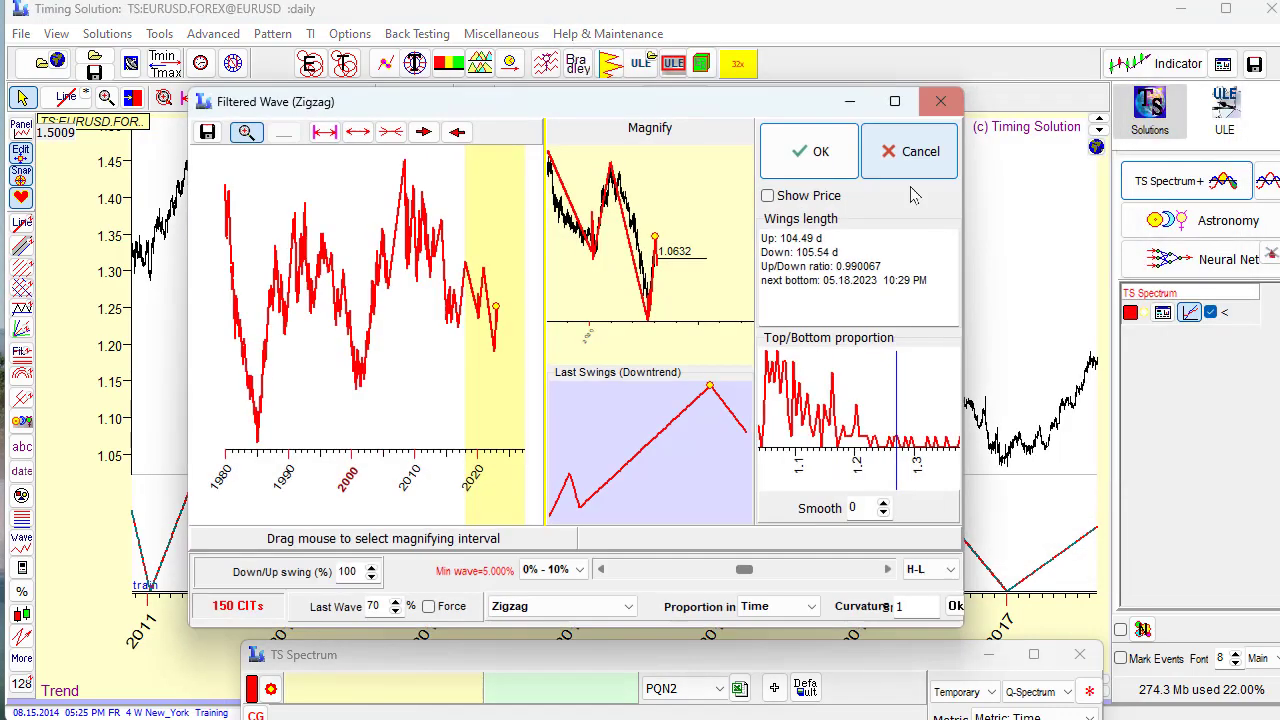
pyautogui.click(818, 152)
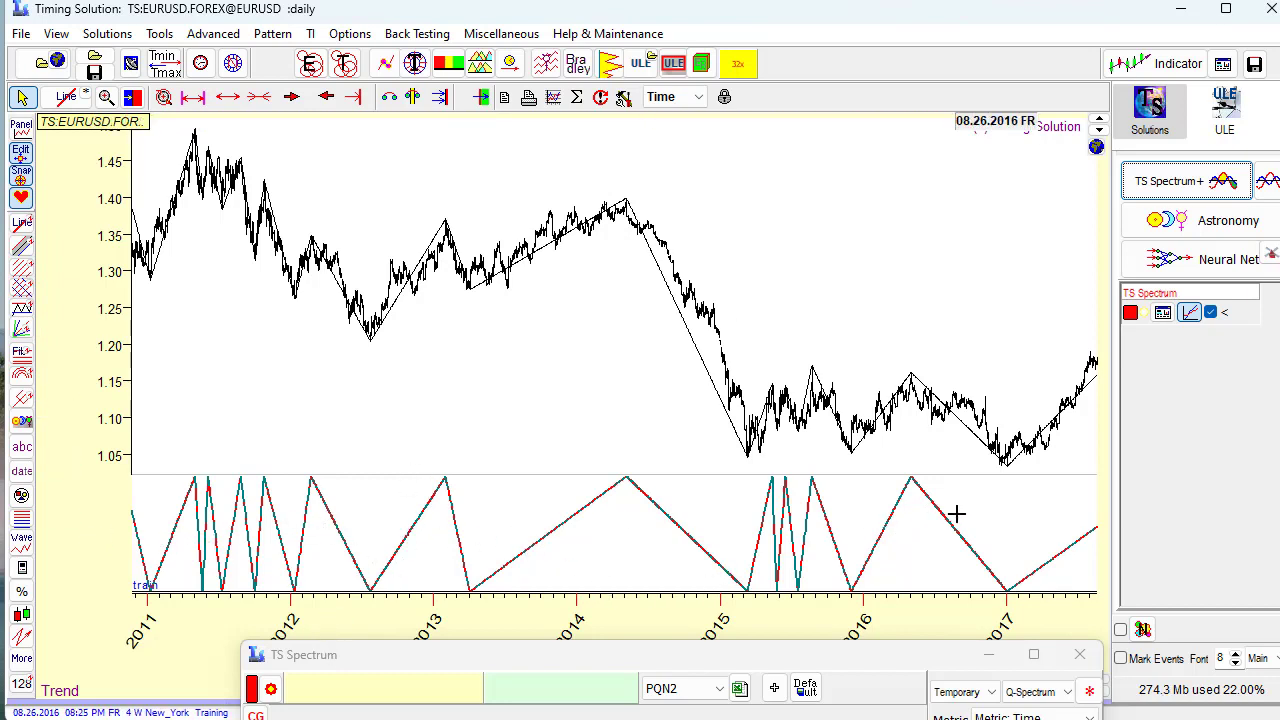
pyautogui.click(628, 660)
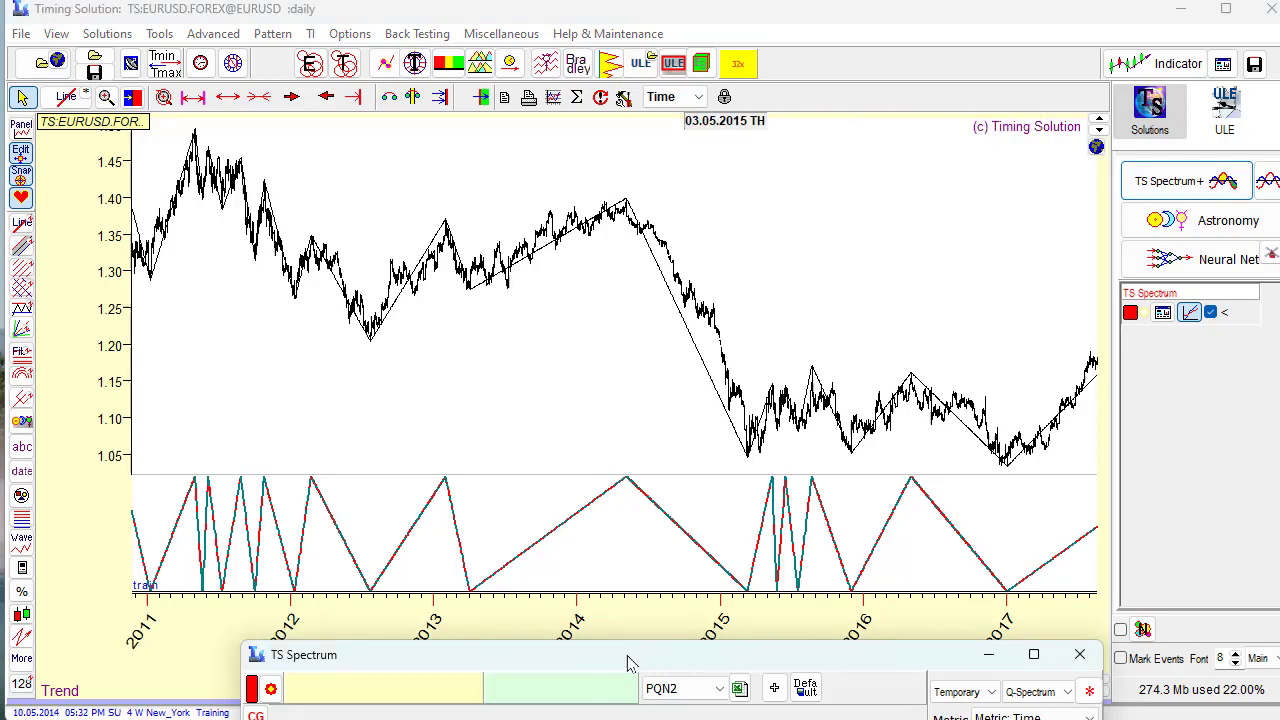
# Calculate the spectrum for the zigzag target and pan the chart to 2016–2022.
pyautogui.moveTo(630, 660); pyautogui.dragTo(619, 161)
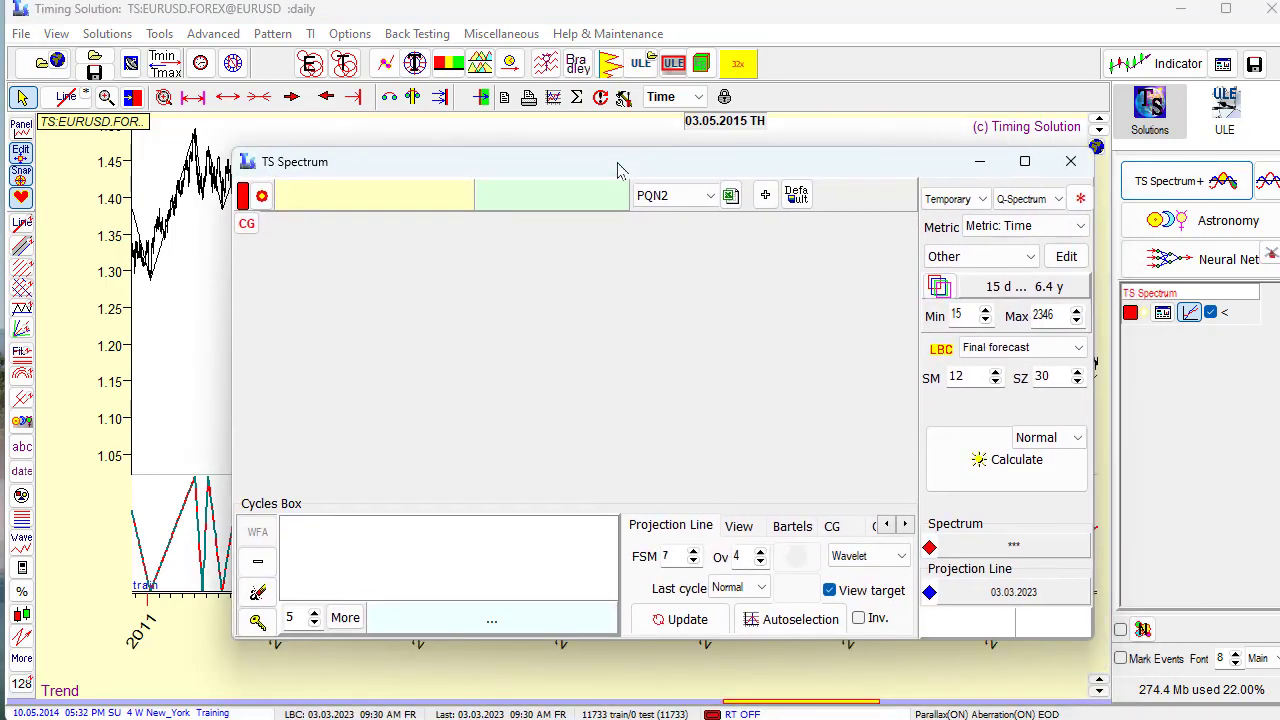
pyautogui.click(977, 470)
pyautogui.moveTo(737, 163); pyautogui.dragTo(505, 715)
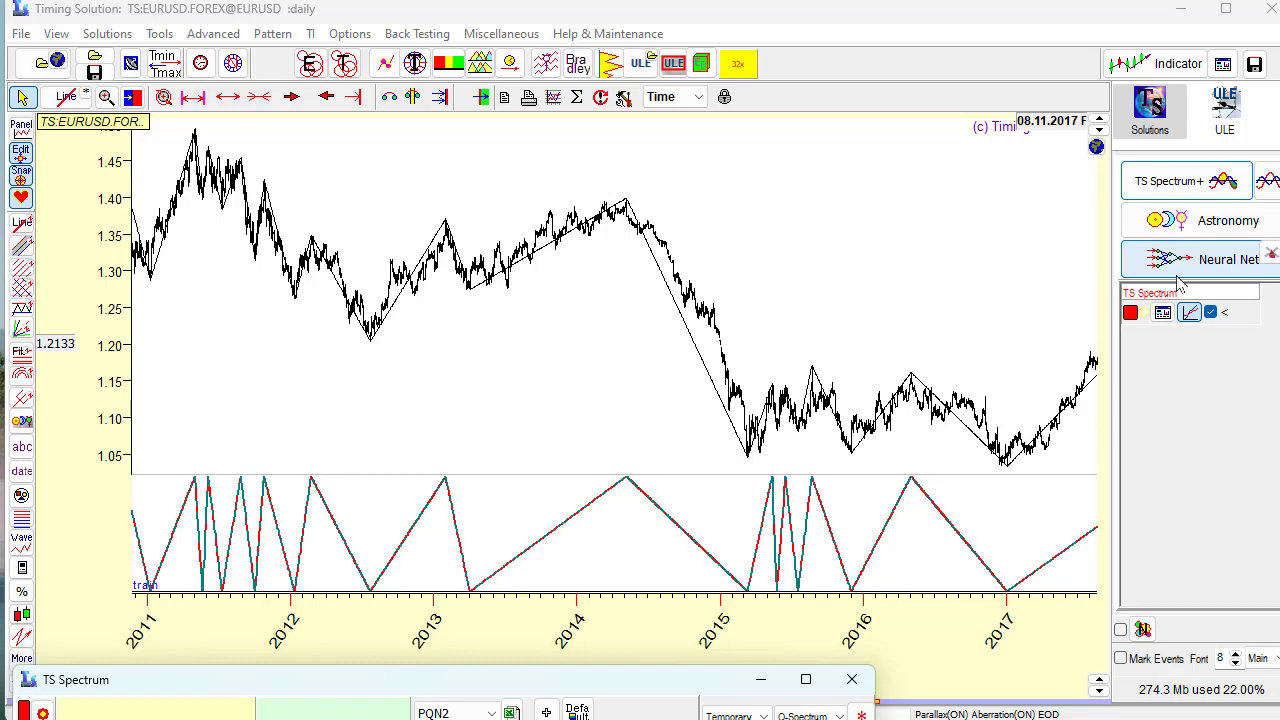
pyautogui.moveTo(957, 503); pyautogui.dragTo(637, 481)
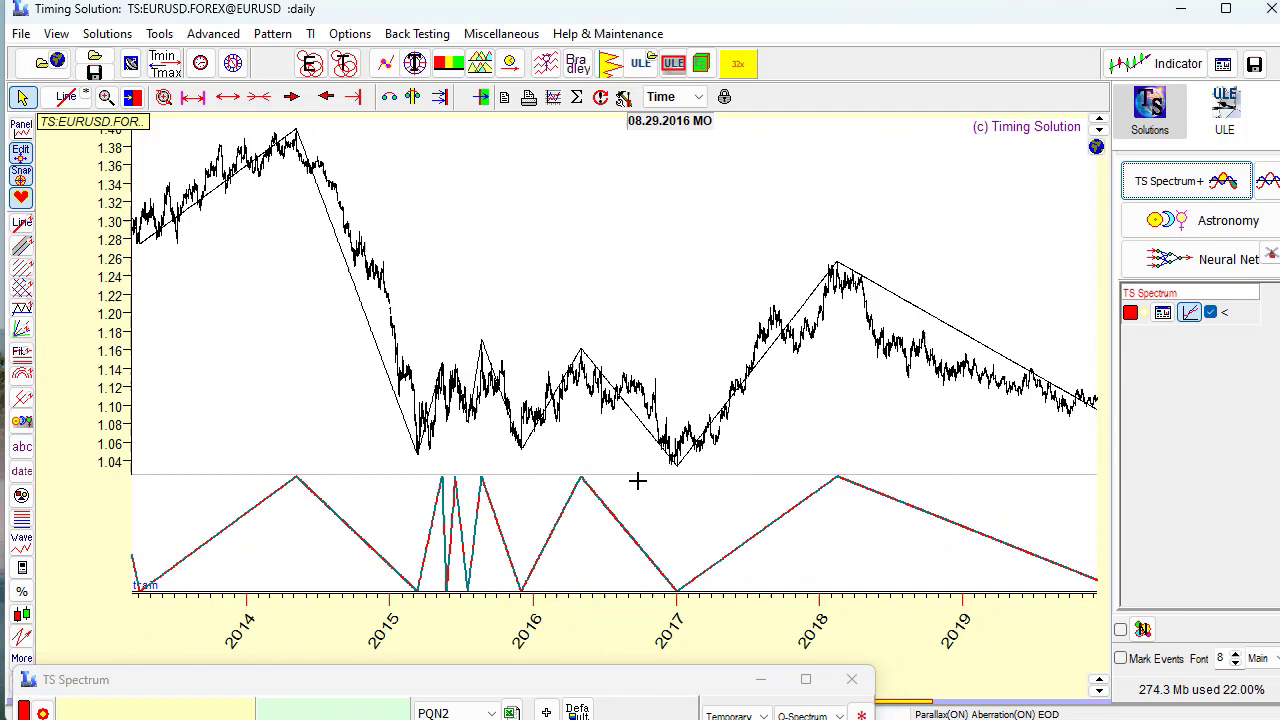
pyautogui.moveTo(937, 491); pyautogui.dragTo(554, 486)
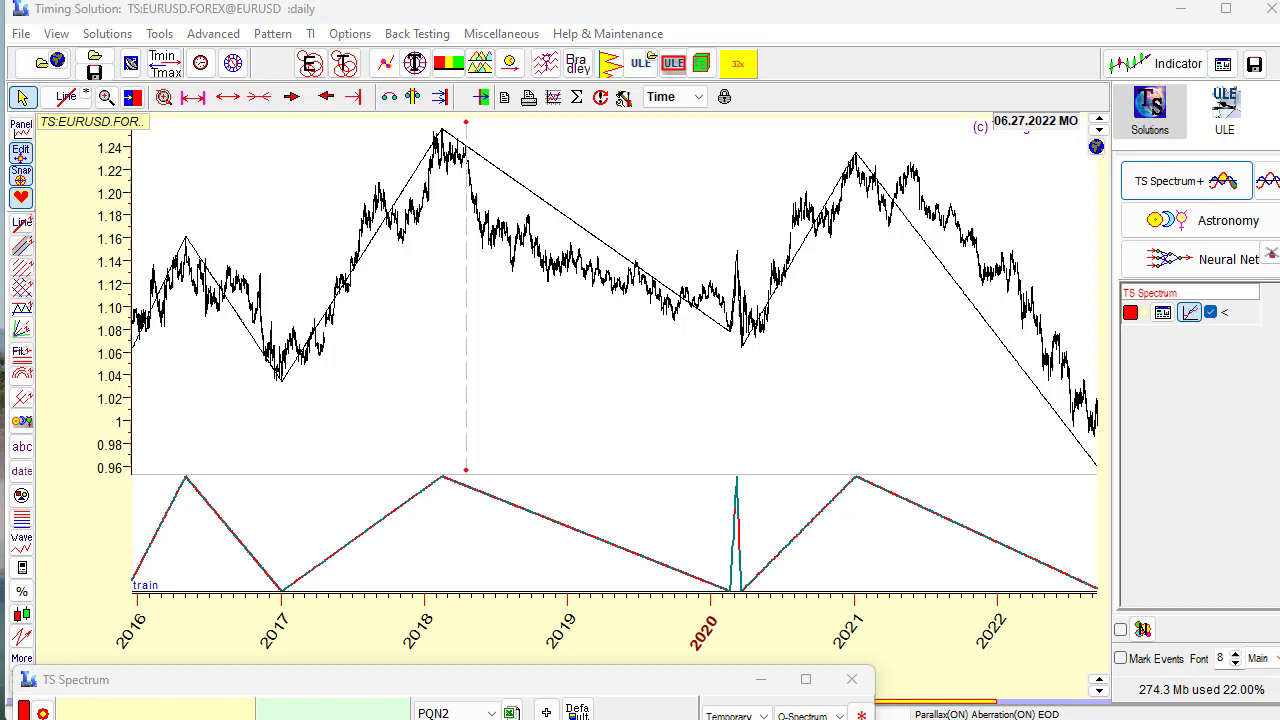
# Close the spectrum window and add an Astronomy Composite analysis over the 2018–2023 chart.
pyautogui.click(852, 680)
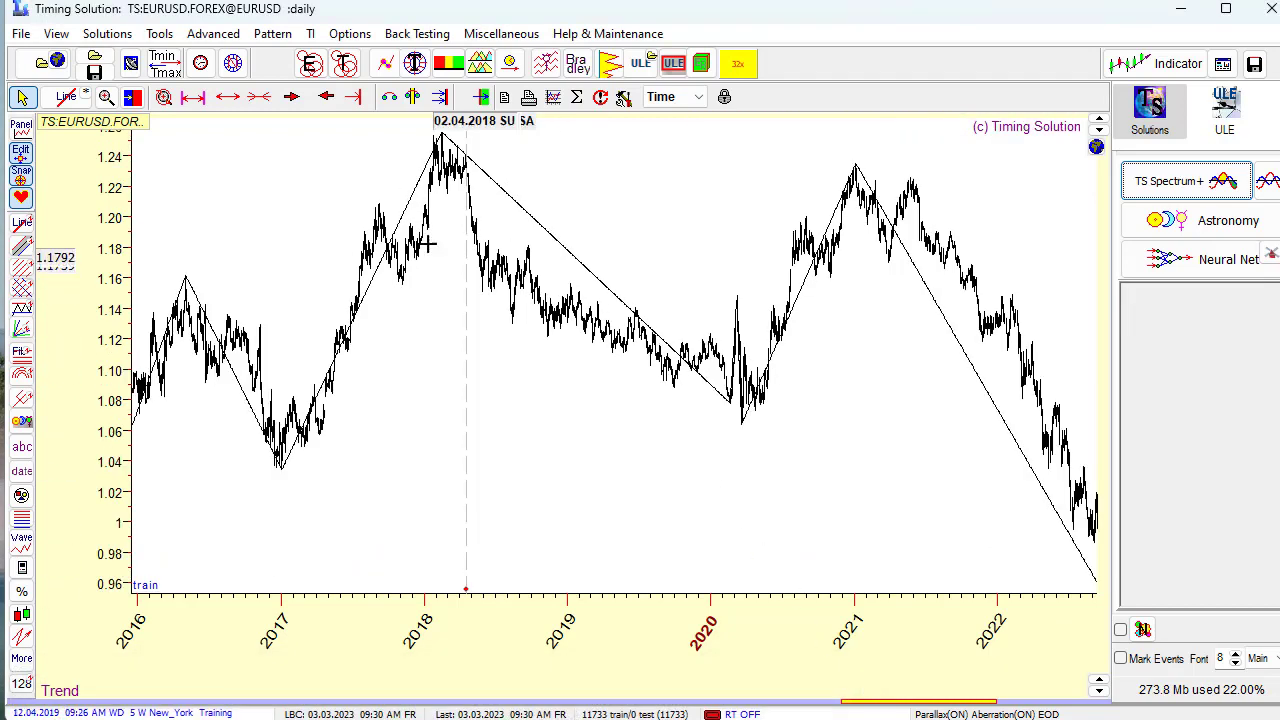
pyautogui.moveTo(920, 386); pyautogui.dragTo(680, 323)
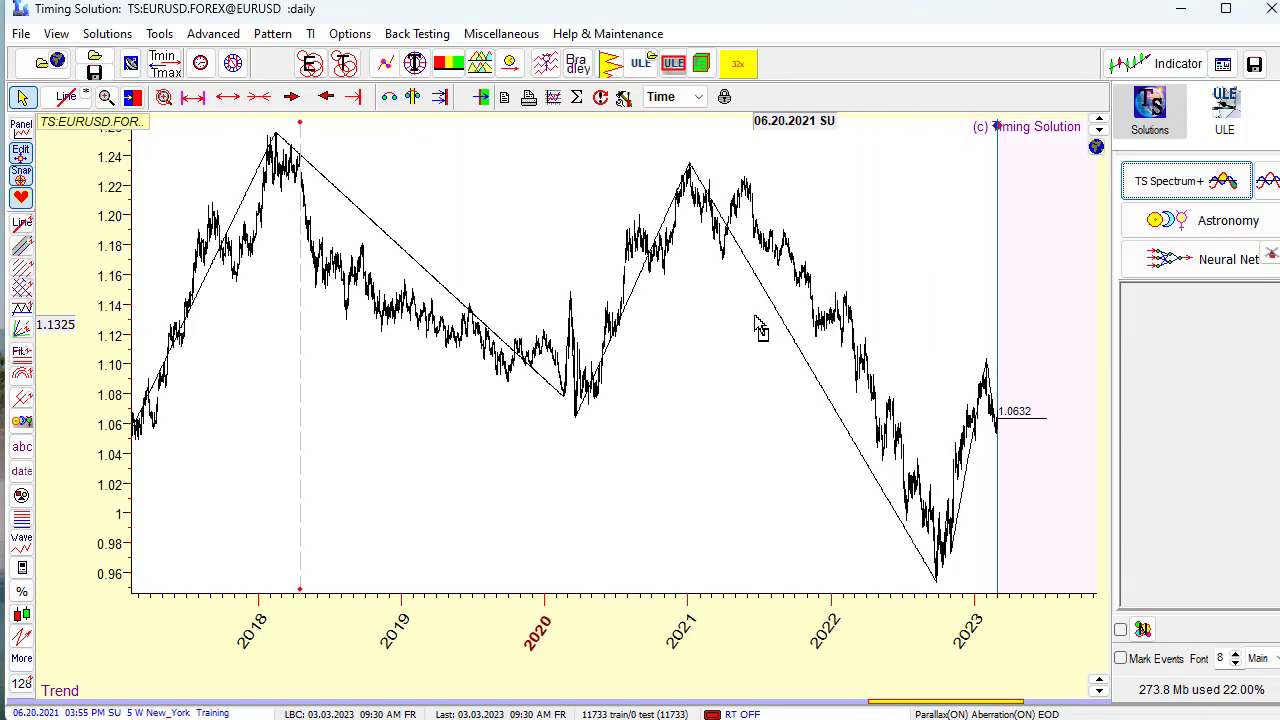
pyautogui.click(1173, 219)
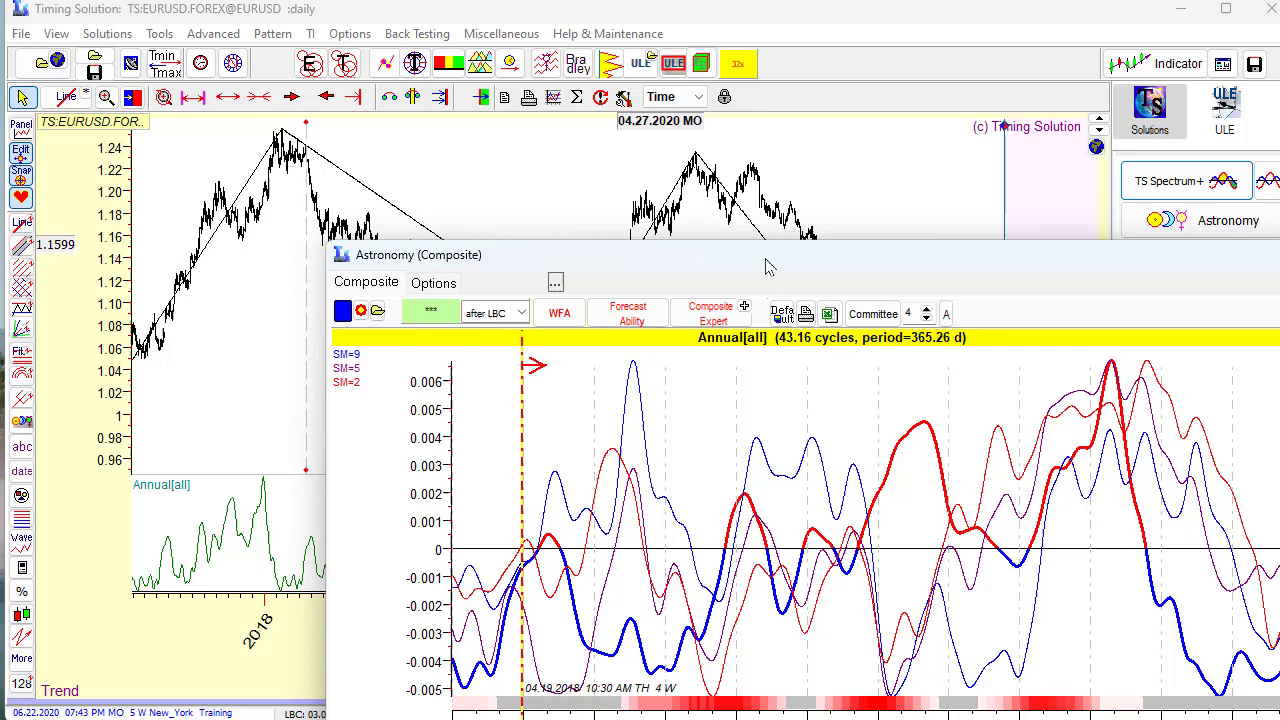
pyautogui.moveTo(760, 252); pyautogui.dragTo(486, 75)
# Enable 'use data scale for Annual cycle' in the composite's view options.
pyautogui.click(170, 101)
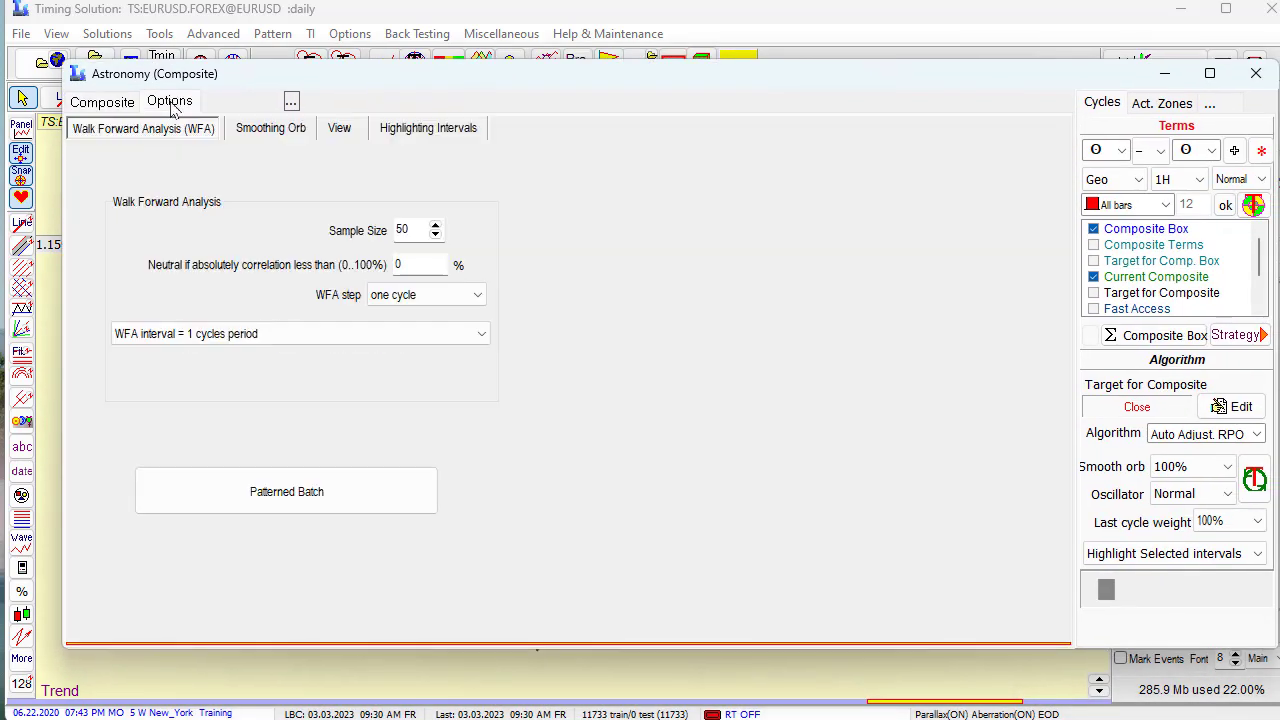
pyautogui.click(341, 129)
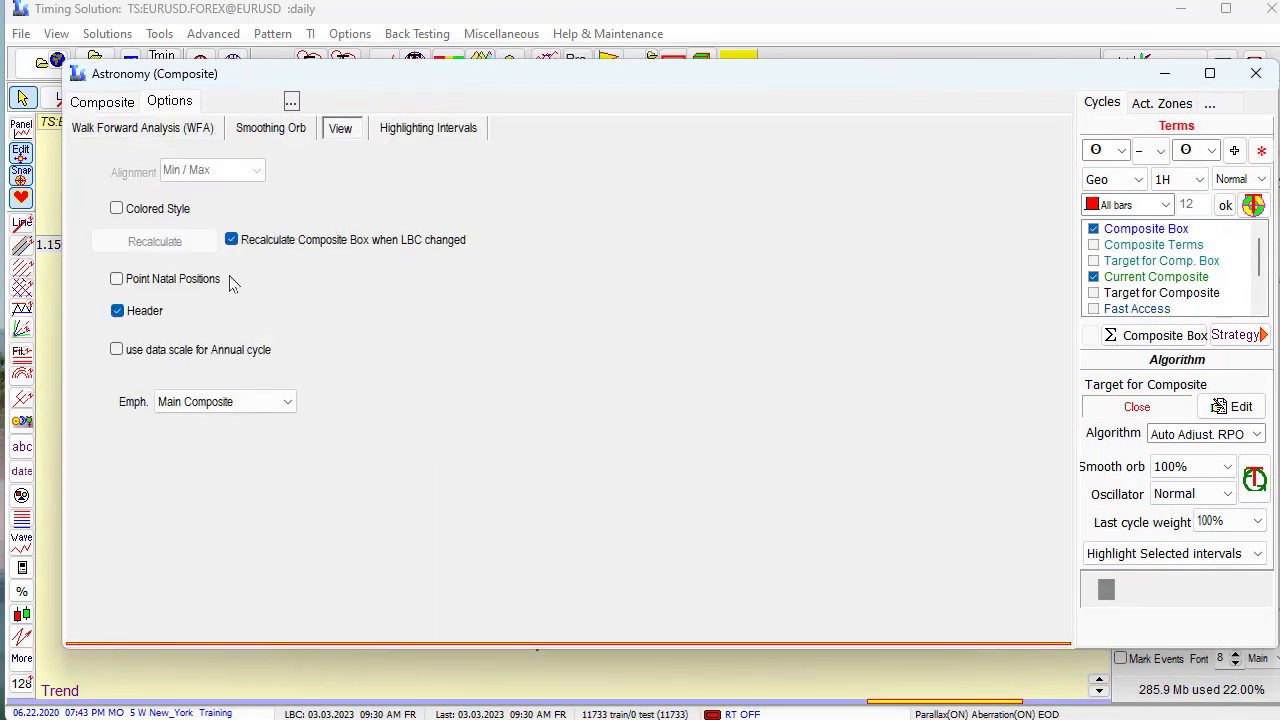
pyautogui.click(117, 350)
pyautogui.click(113, 105)
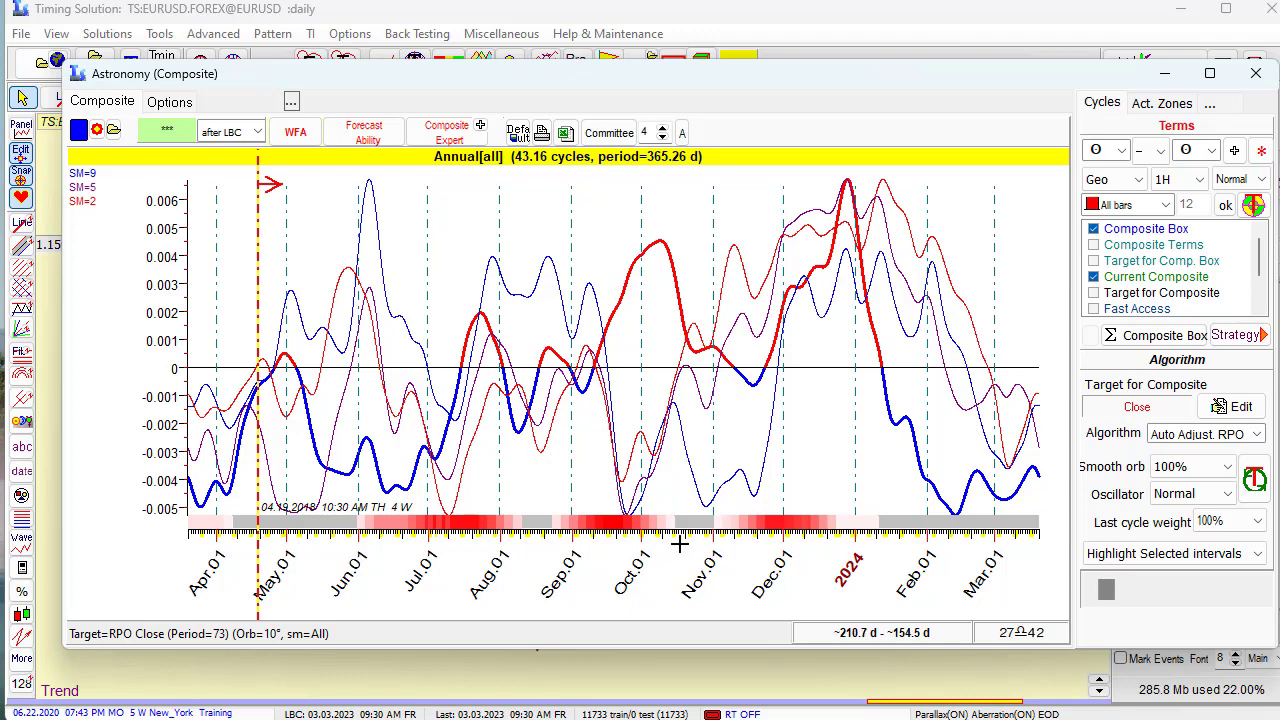
# Set the active zones Kind to Turning Points to show Top and Bottom bands.
pyautogui.click(1148, 104)
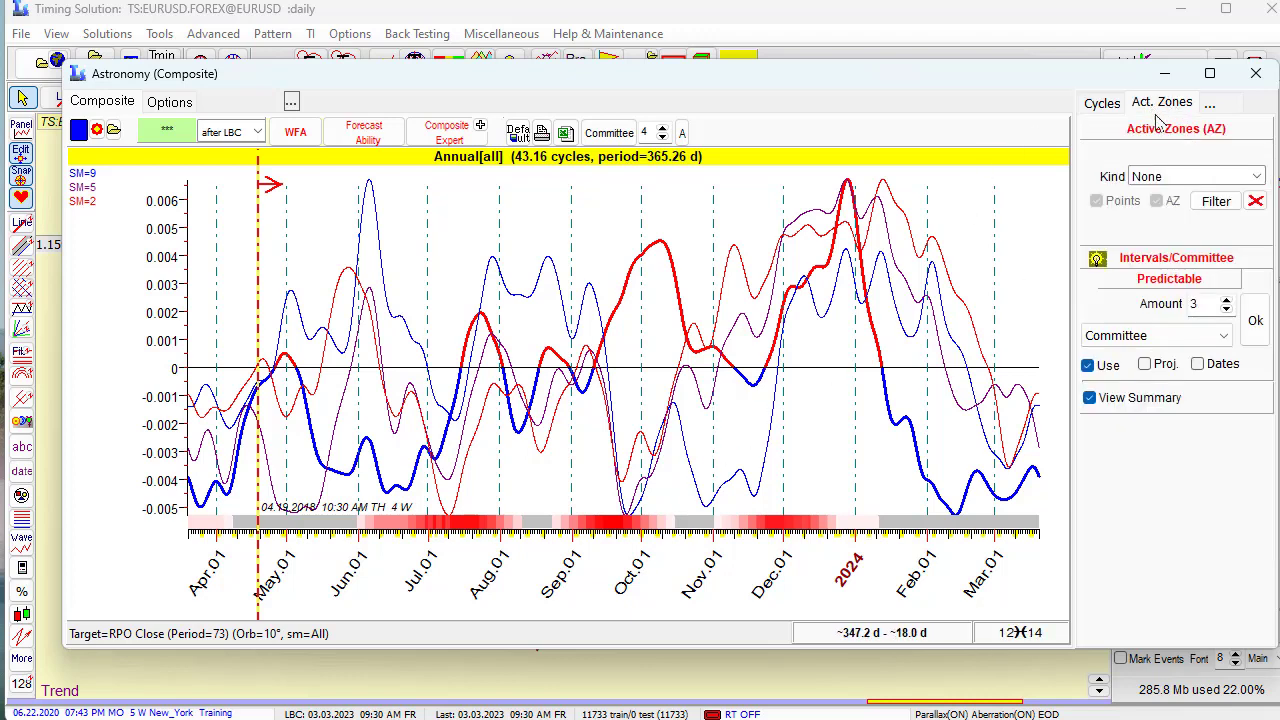
pyautogui.click(1254, 177)
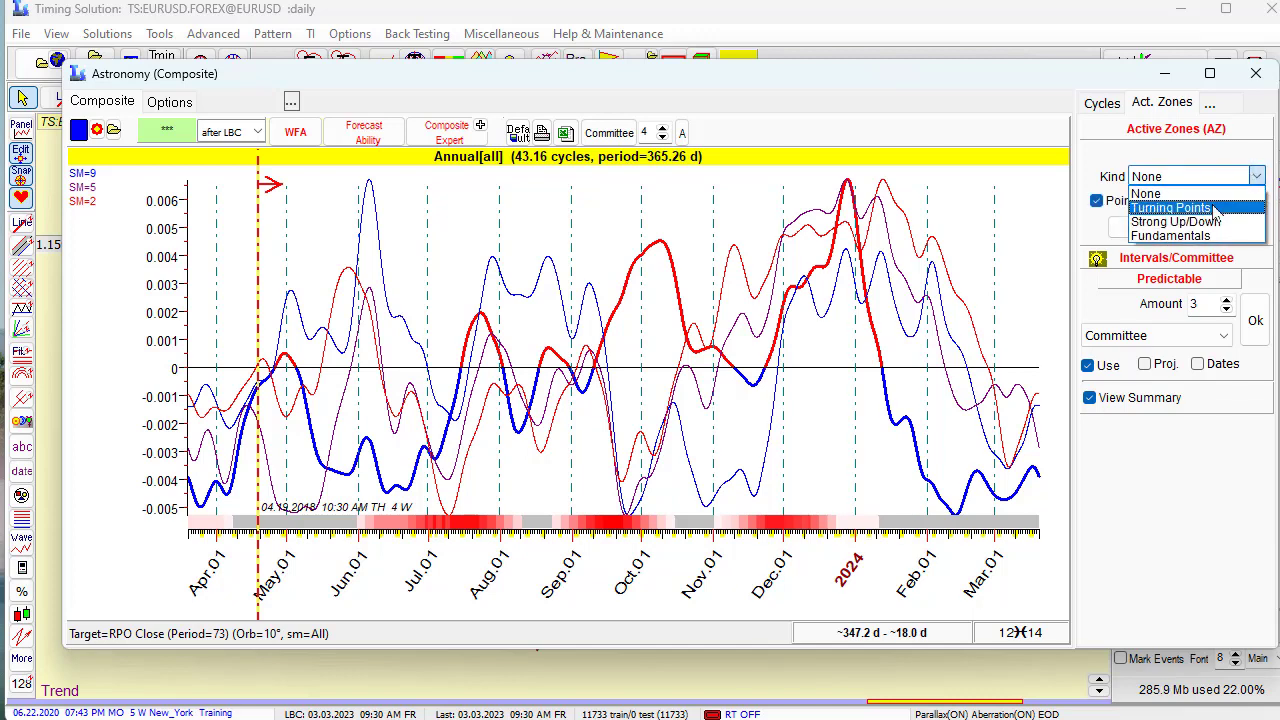
pyautogui.click(1172, 208)
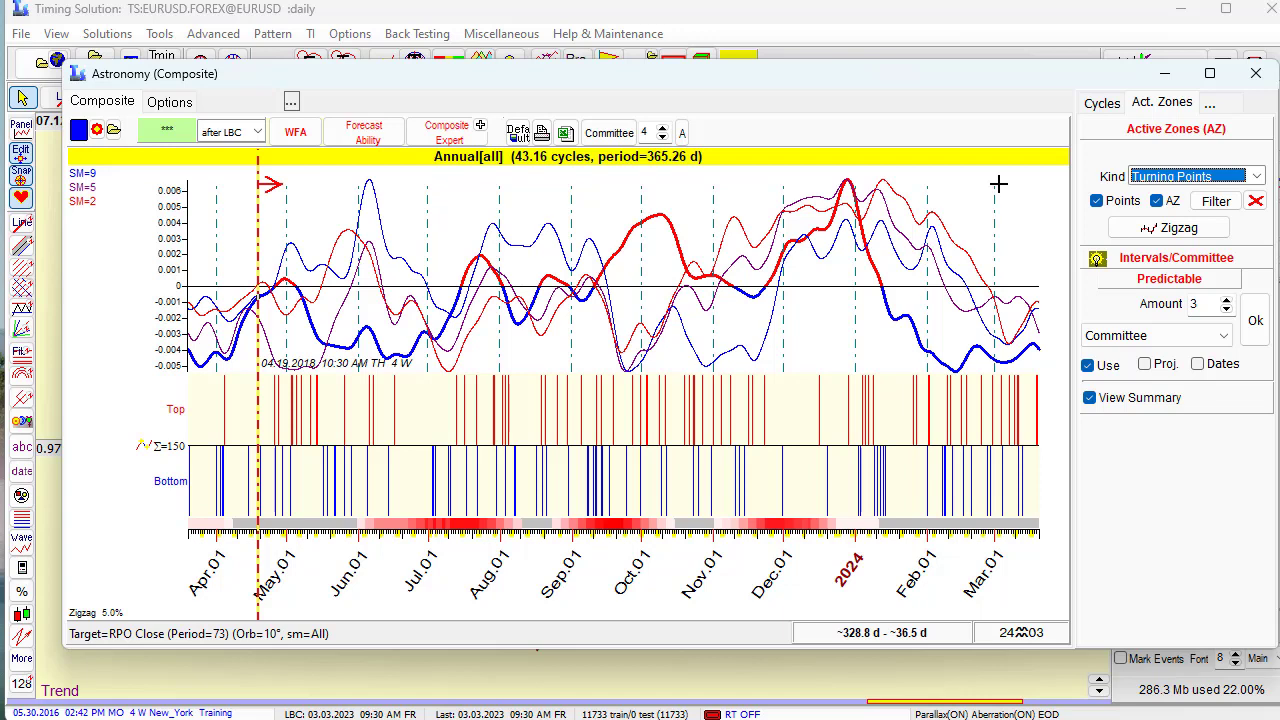
pyautogui.click(1100, 104)
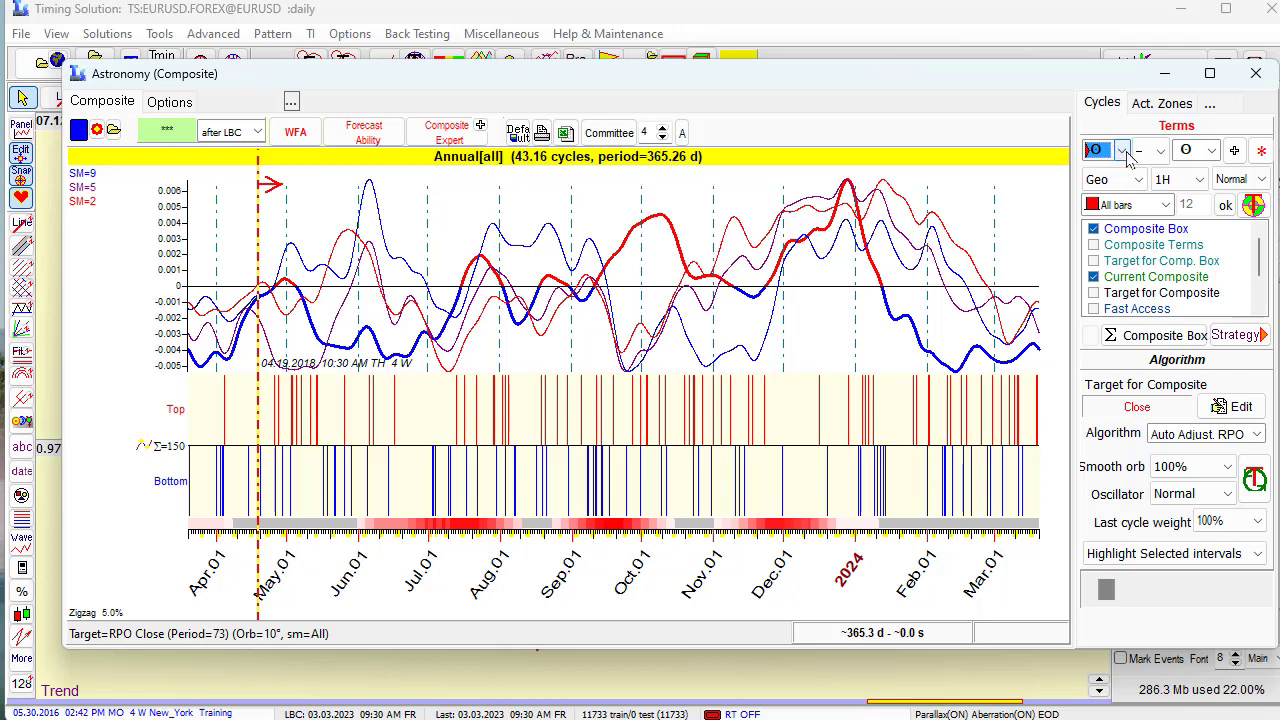
# Make the Moon the first planet, giving the geocentric Moon–Sun cycle of 29.53 days.
pyautogui.click(1124, 150)
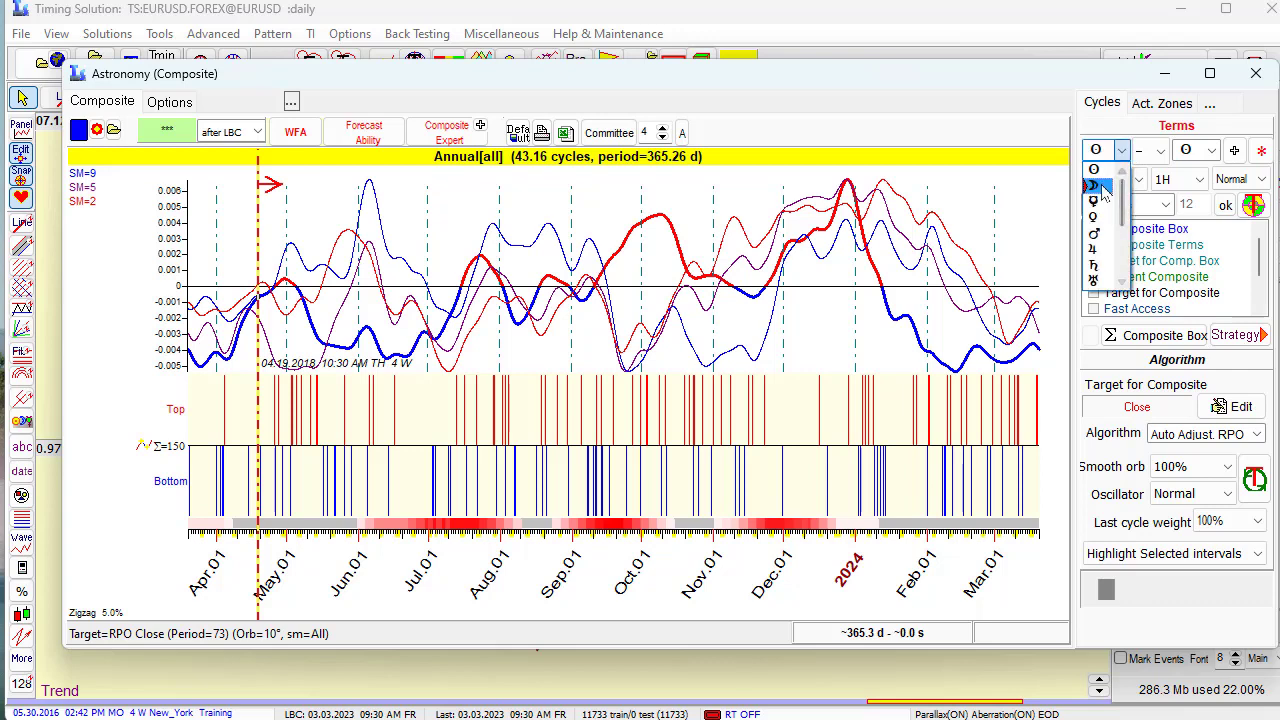
pyautogui.click(1118, 178)
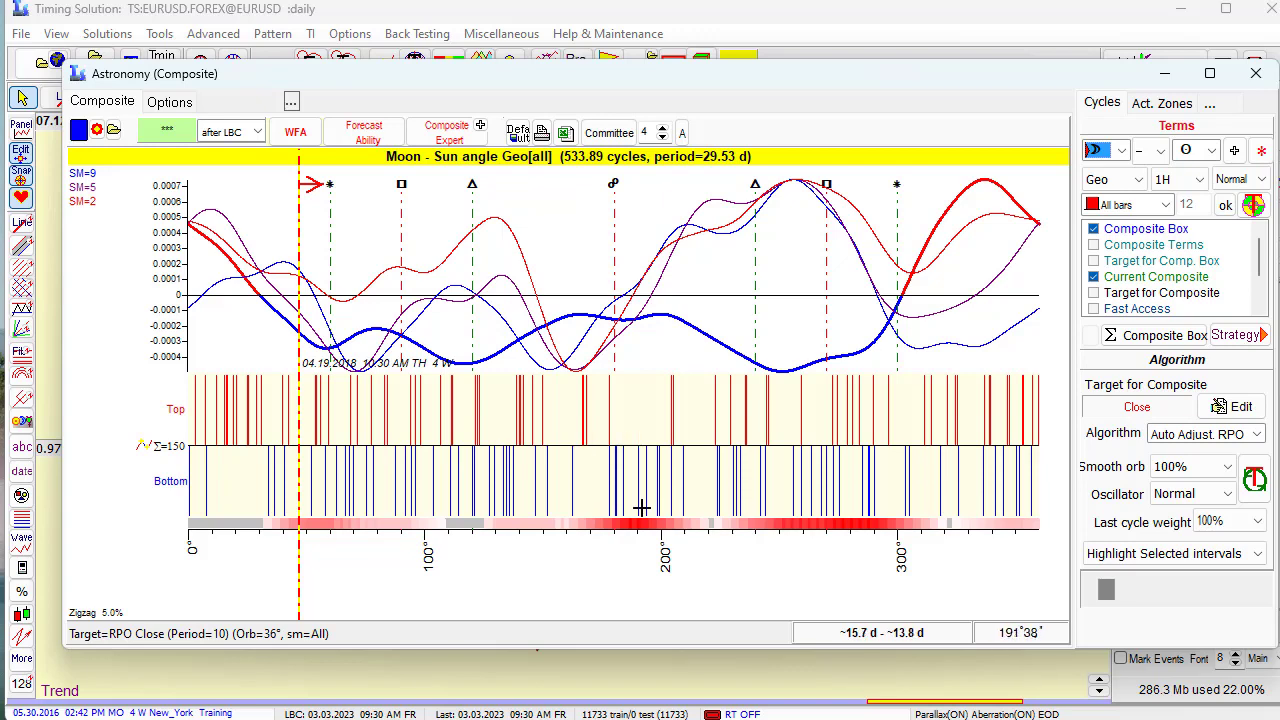
# Try the Moon as second planet, then load the heliocentric Venus–Sun preset (583.92-day period).
pyautogui.click(1122, 152)
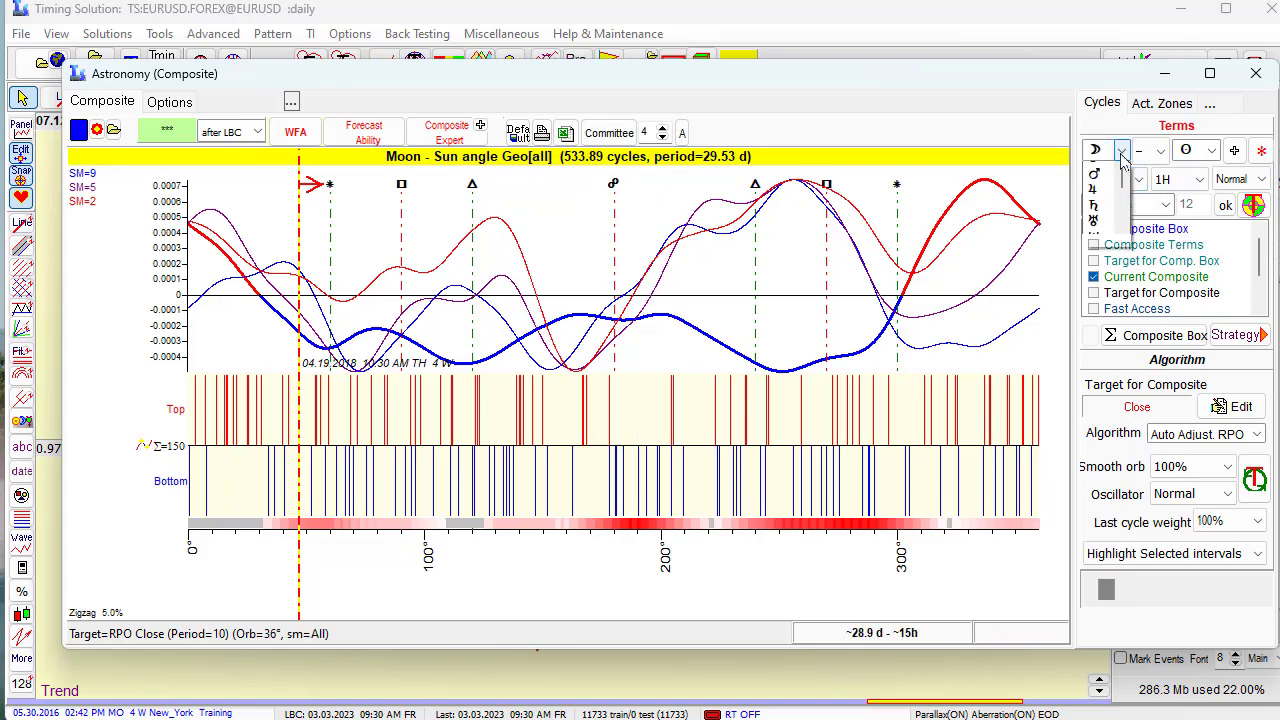
pyautogui.click(1212, 151)
pyautogui.click(1211, 150)
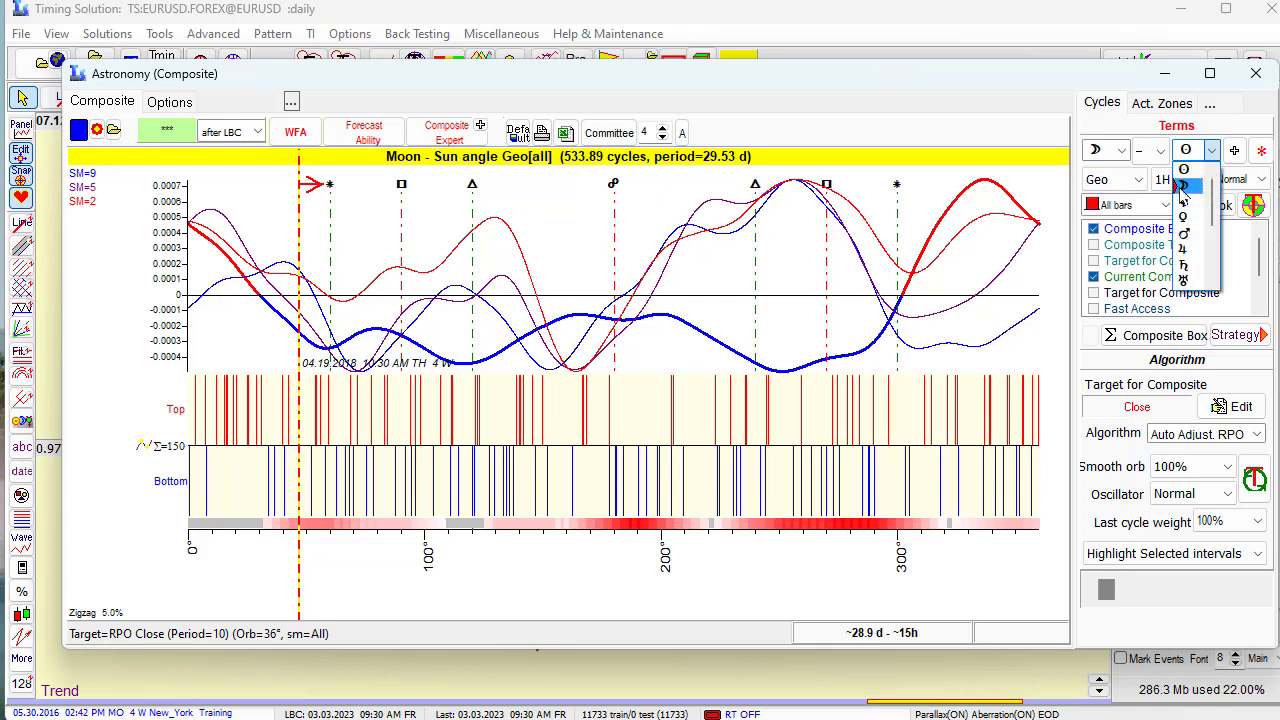
pyautogui.click(1183, 187)
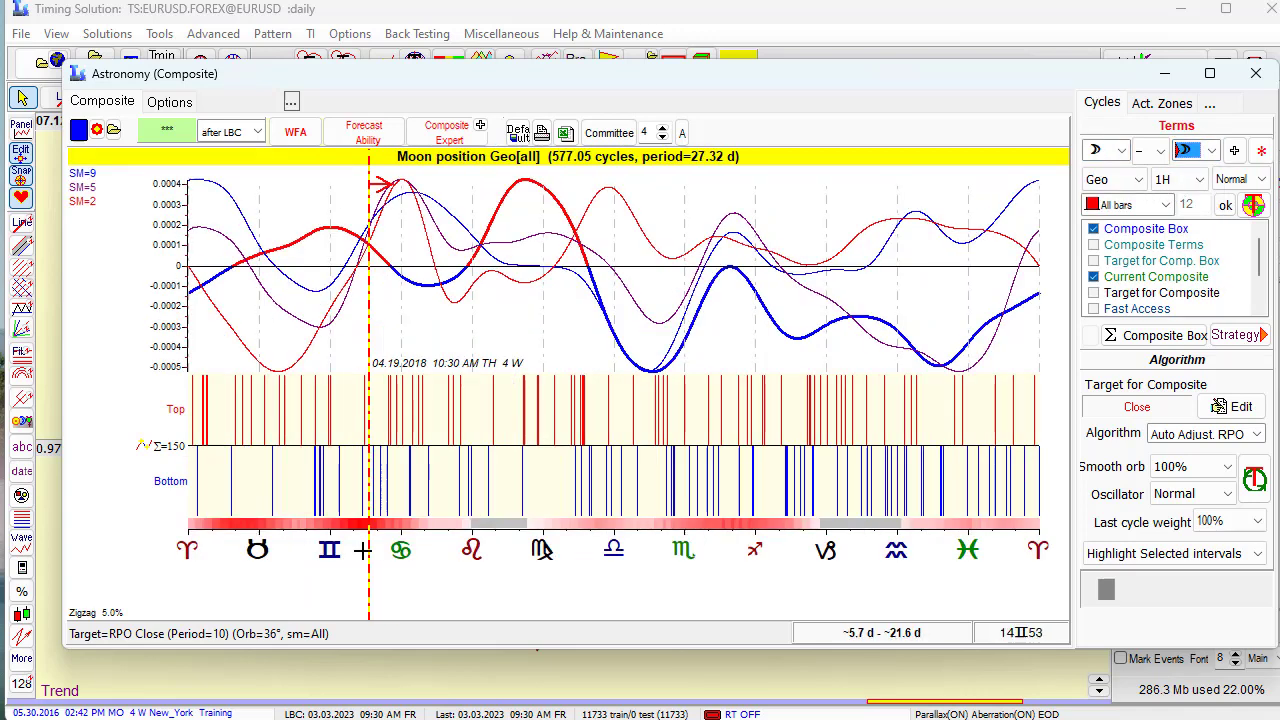
pyautogui.click(1261, 151)
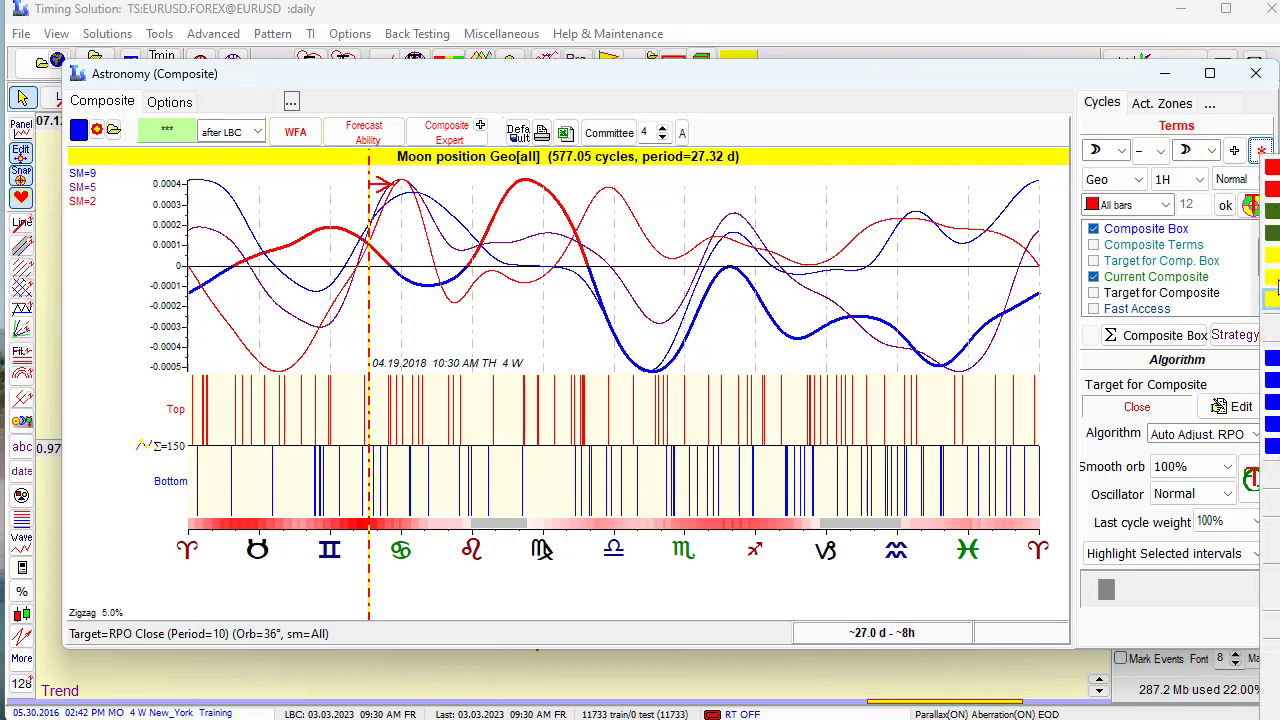
pyautogui.click(1271, 189)
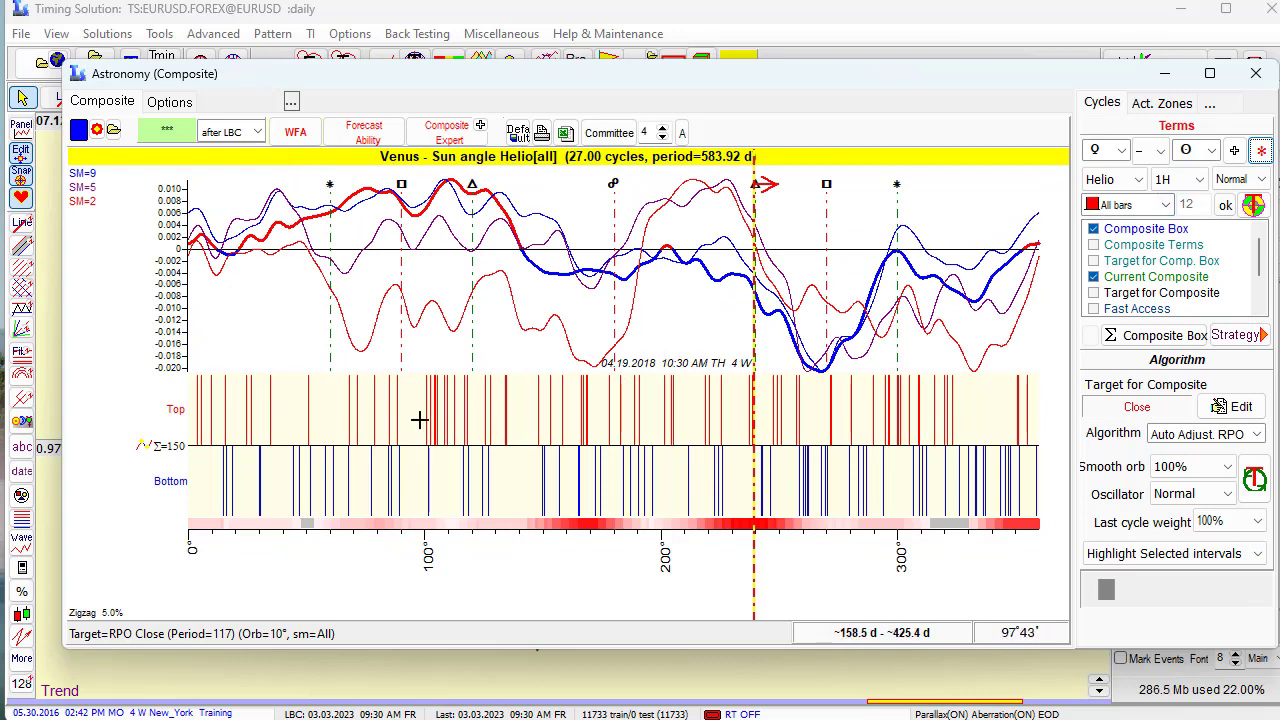
pyautogui.click(1261, 150)
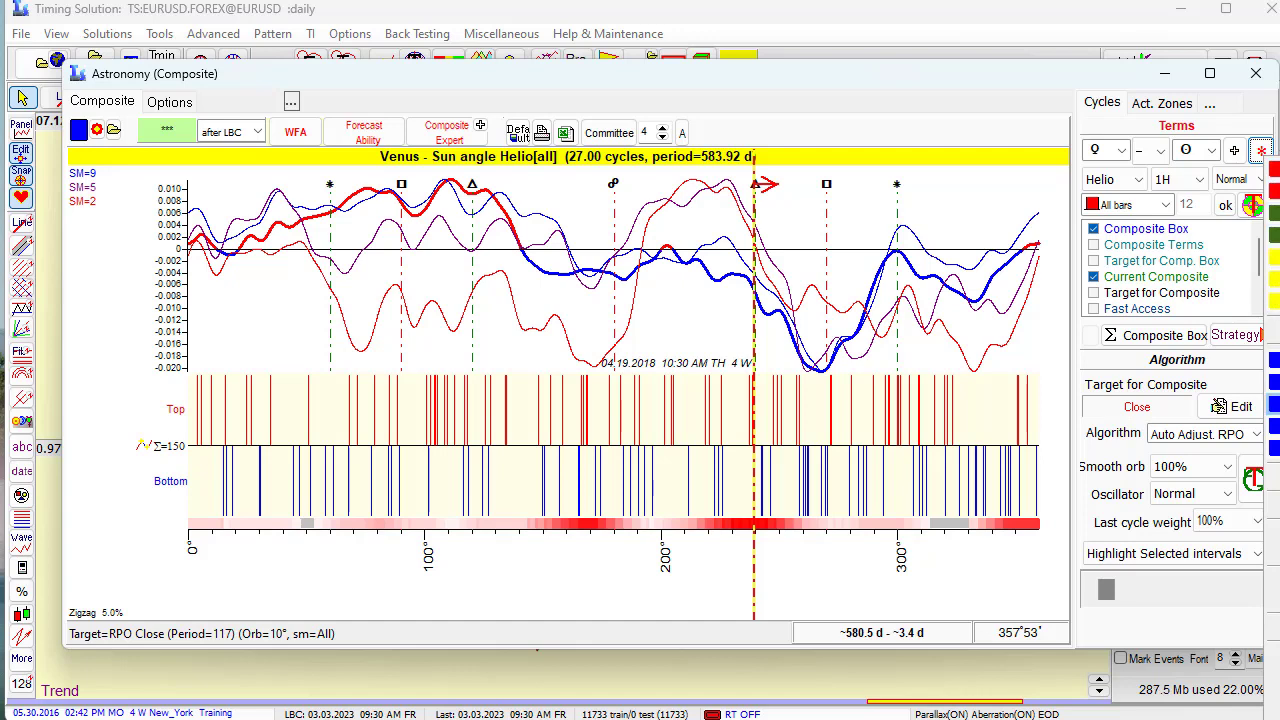
# Load the geocentric Moon–North Node preset, a 27.21-day cycle.
pyautogui.click(1273, 404)
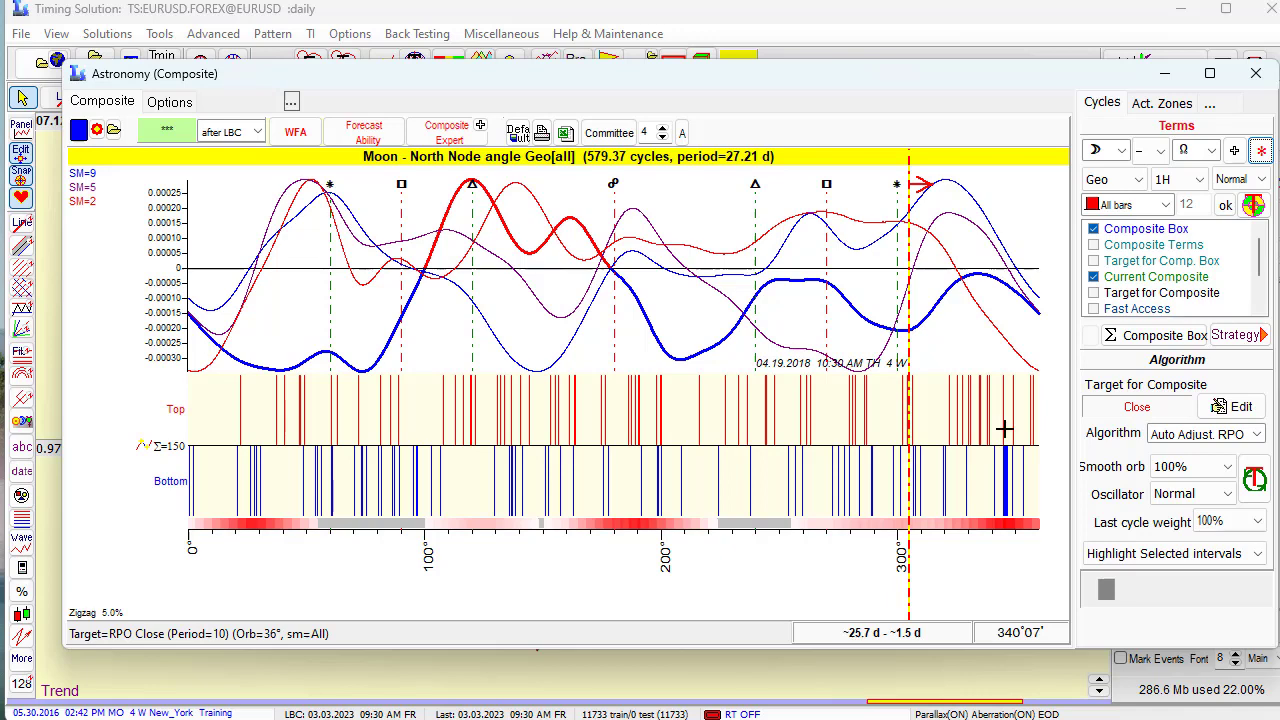
# Close the Astronomy composite and pan the EURUSD zigzag chart to show 2016–2022.
pyautogui.click(1258, 75)
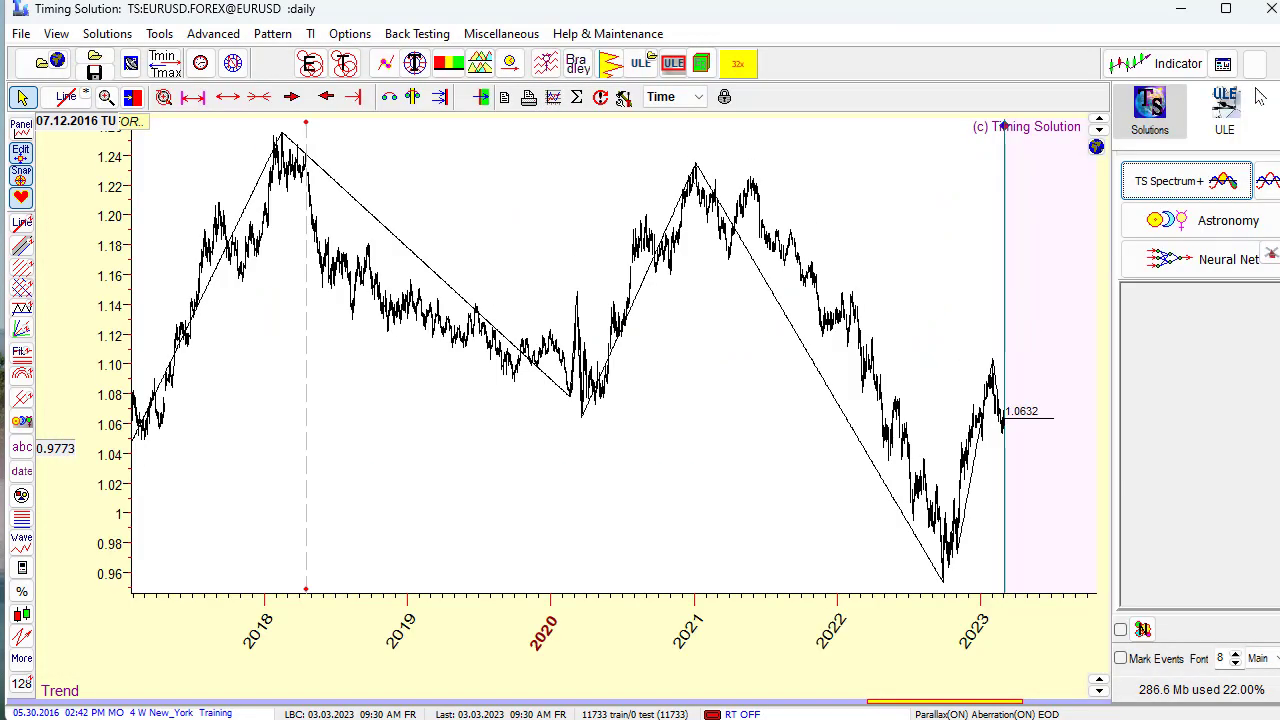
pyautogui.moveTo(465, 340); pyautogui.dragTo(410, 371)
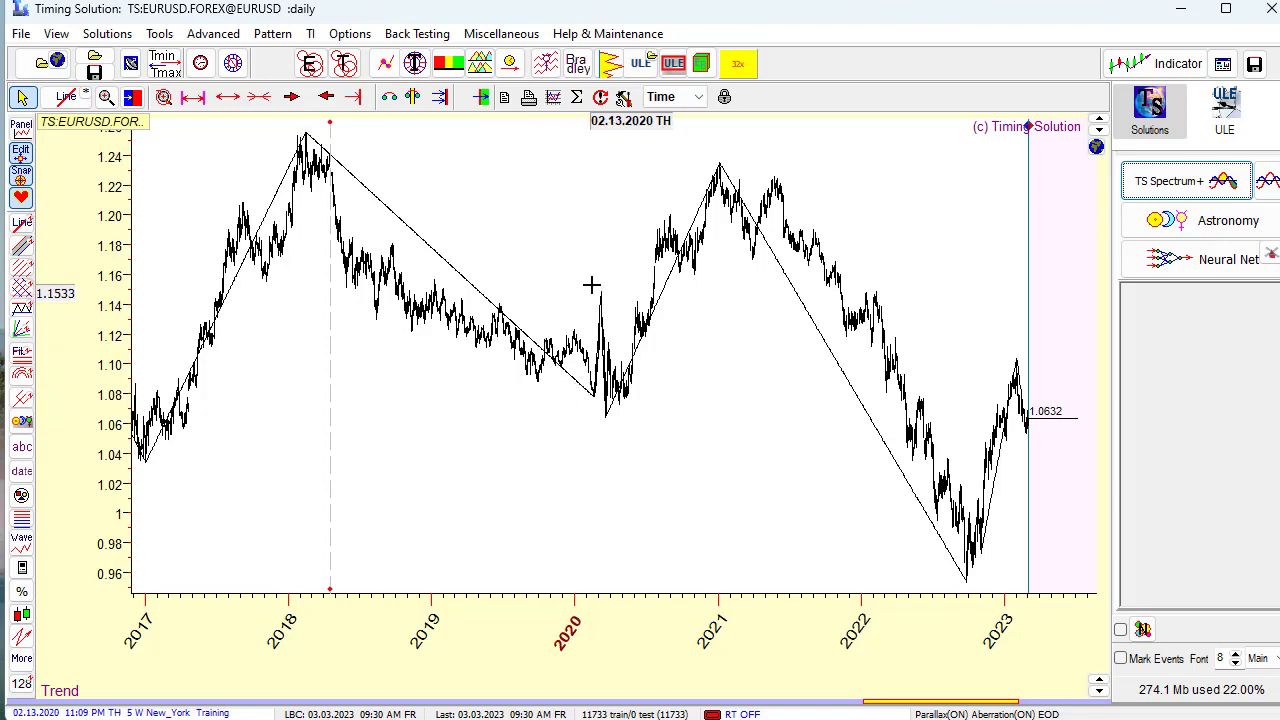
pyautogui.scroll(-1, 627, 363)
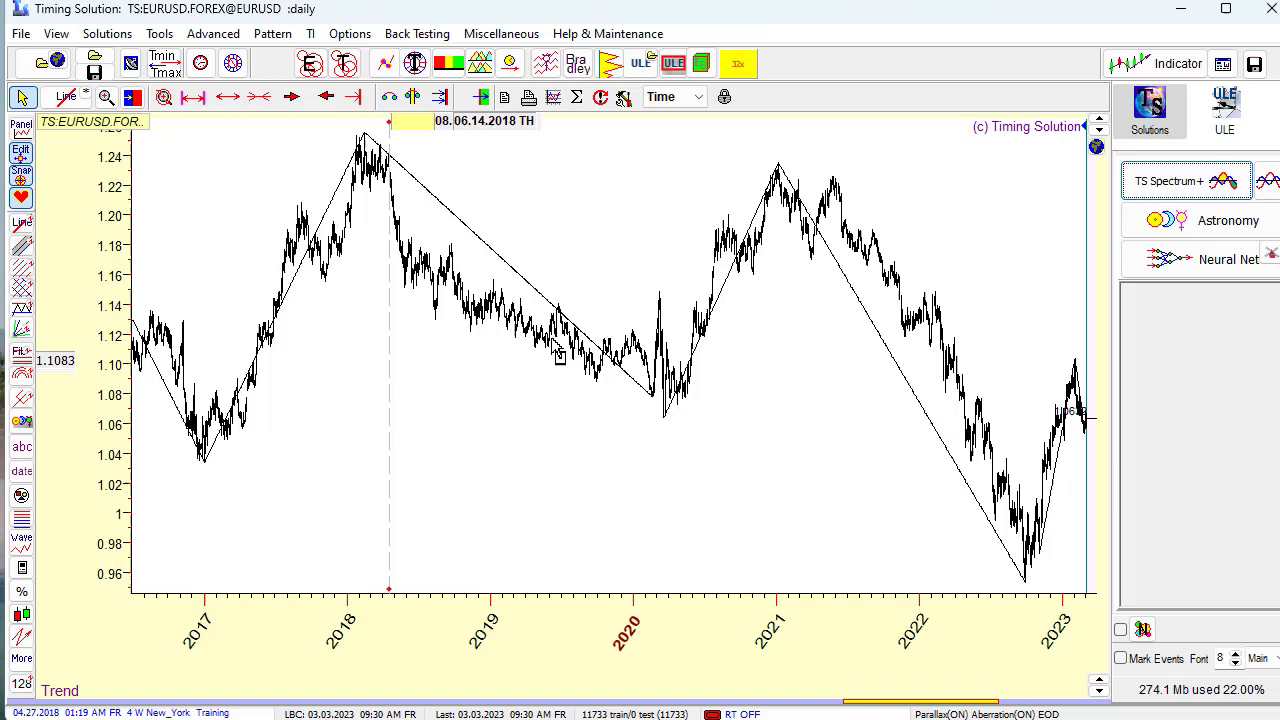
pyautogui.scroll(5, 559, 356)
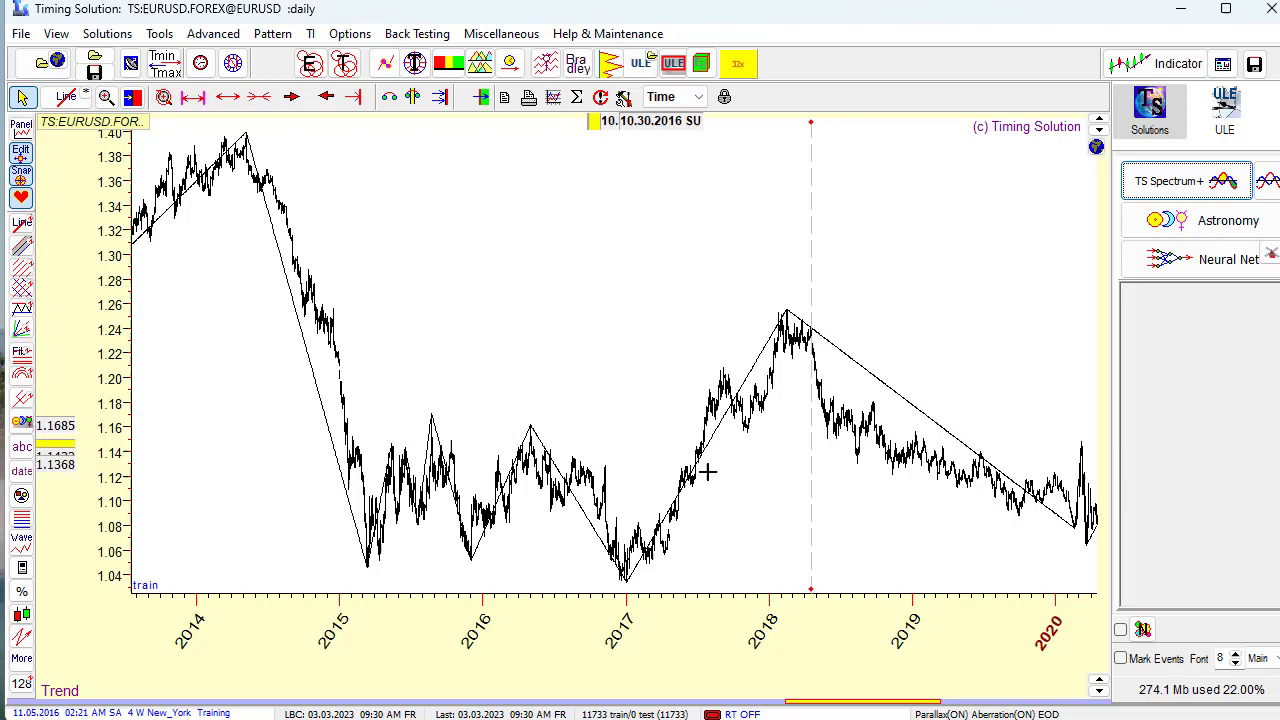
pyautogui.moveTo(869, 303); pyautogui.dragTo(540, 268)
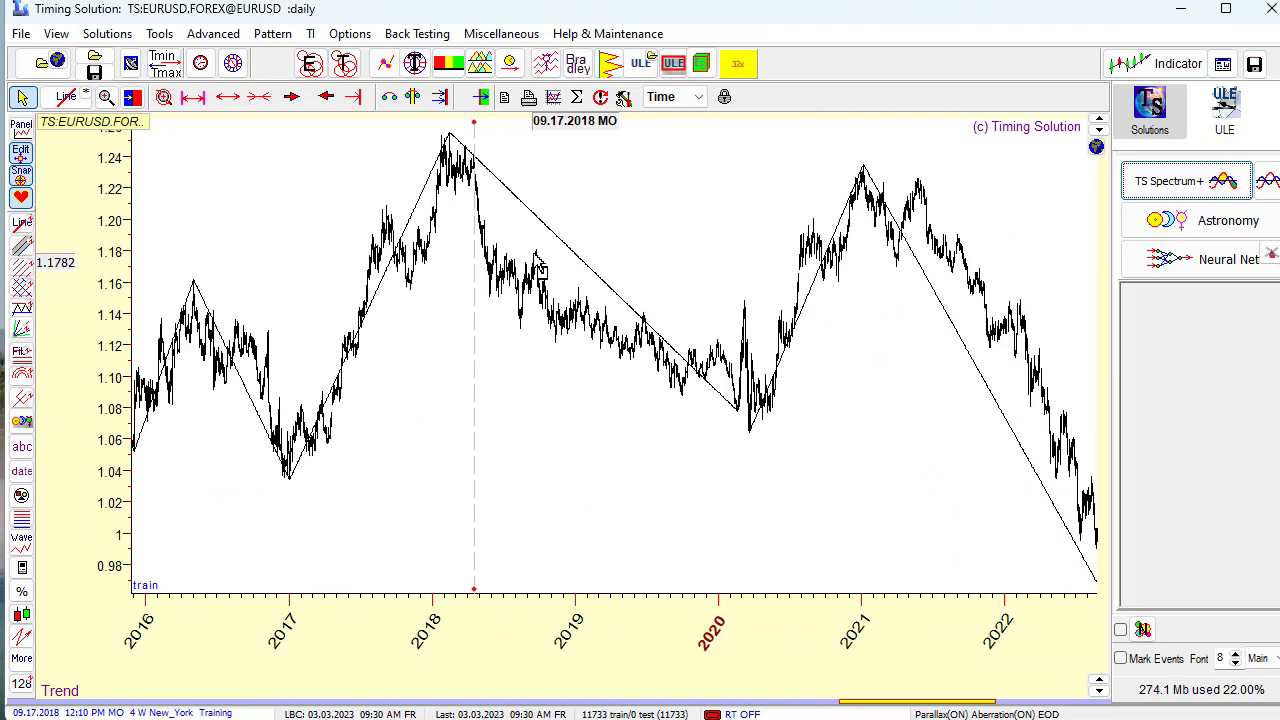
# Open the Zigzag Statistic report from the Turning Points Analyzer.
pyautogui.click(386, 64)
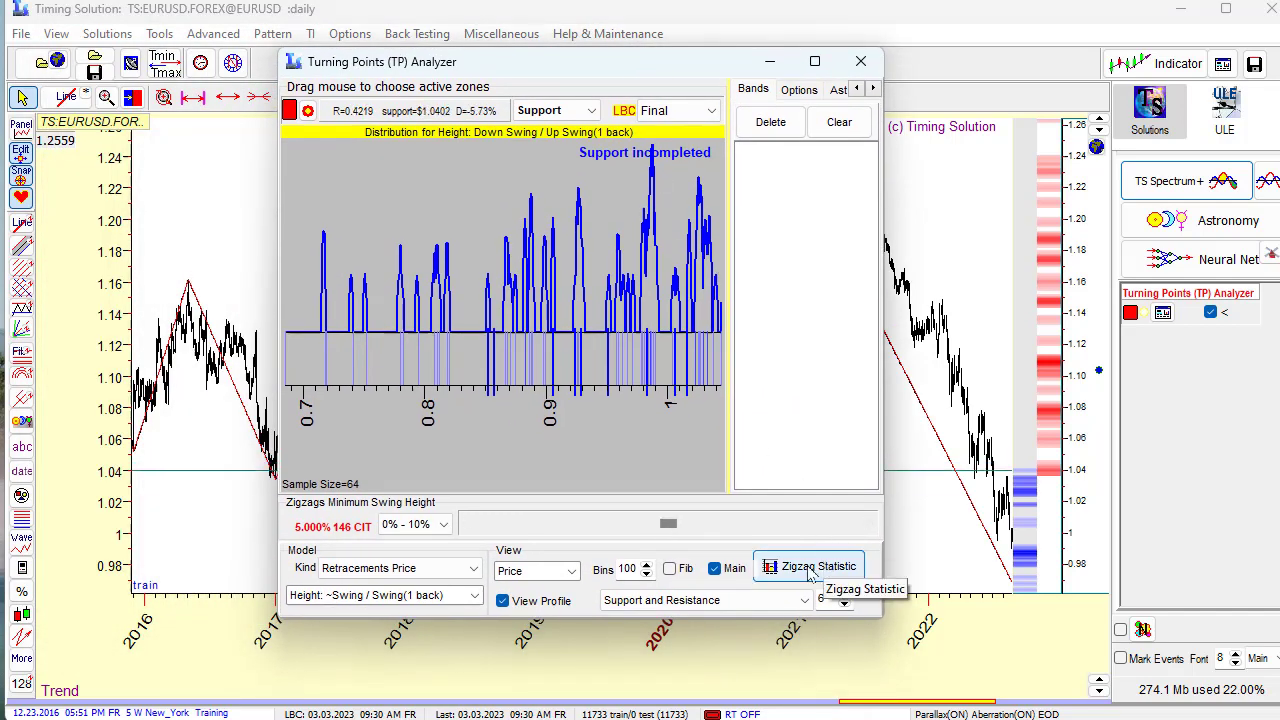
pyautogui.click(810, 568)
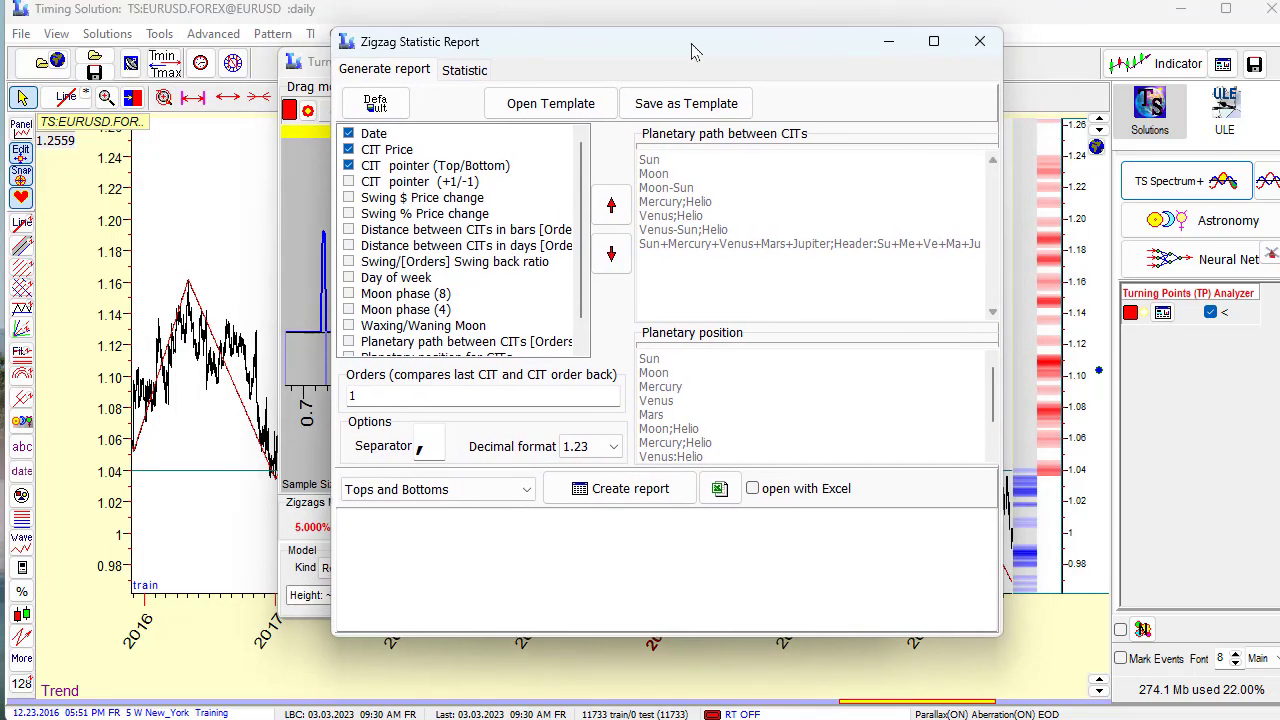
pyautogui.moveTo(671, 40); pyautogui.dragTo(620, 32)
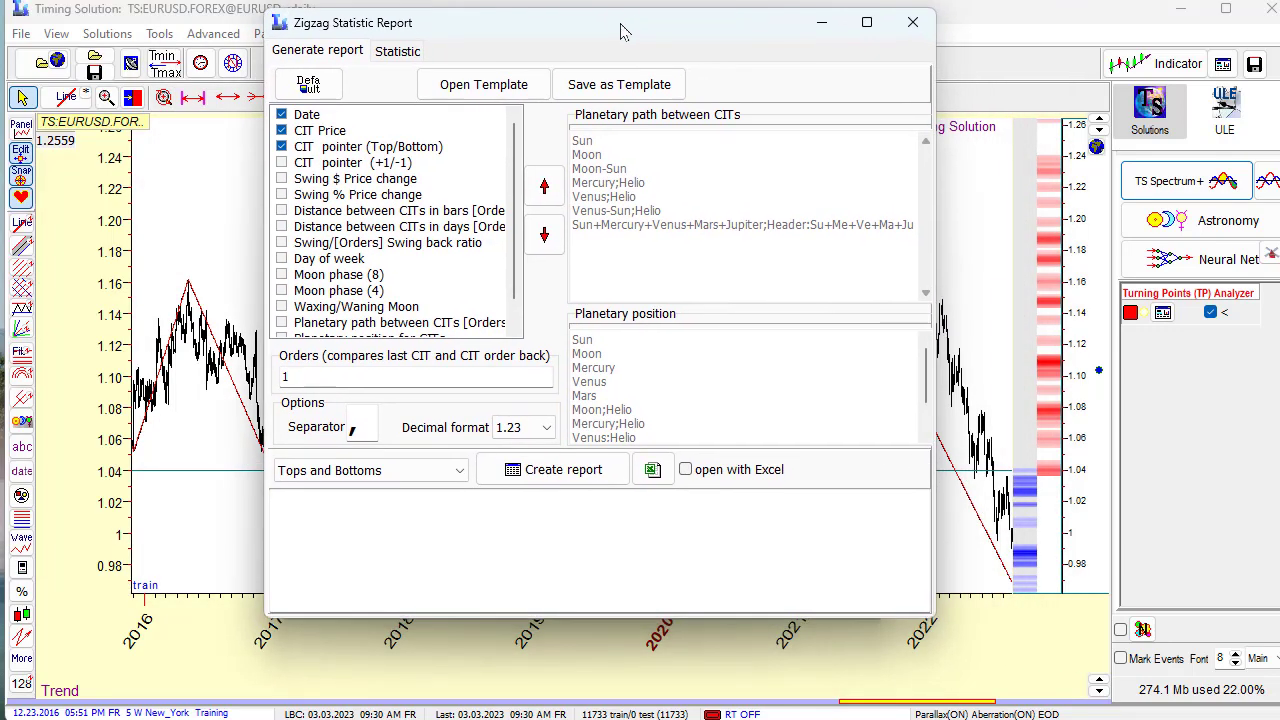
# Include the distance between CITs in days and report on both tops and bottoms.
pyautogui.click(281, 229)
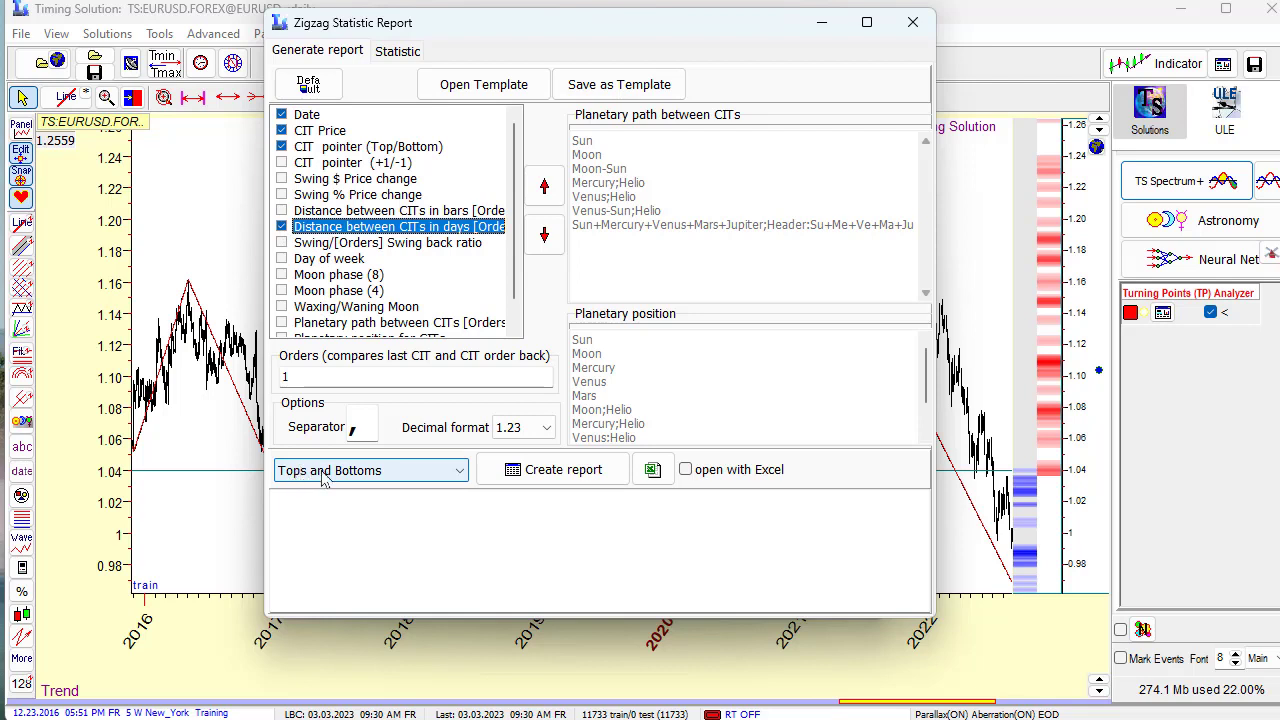
pyautogui.click(462, 480)
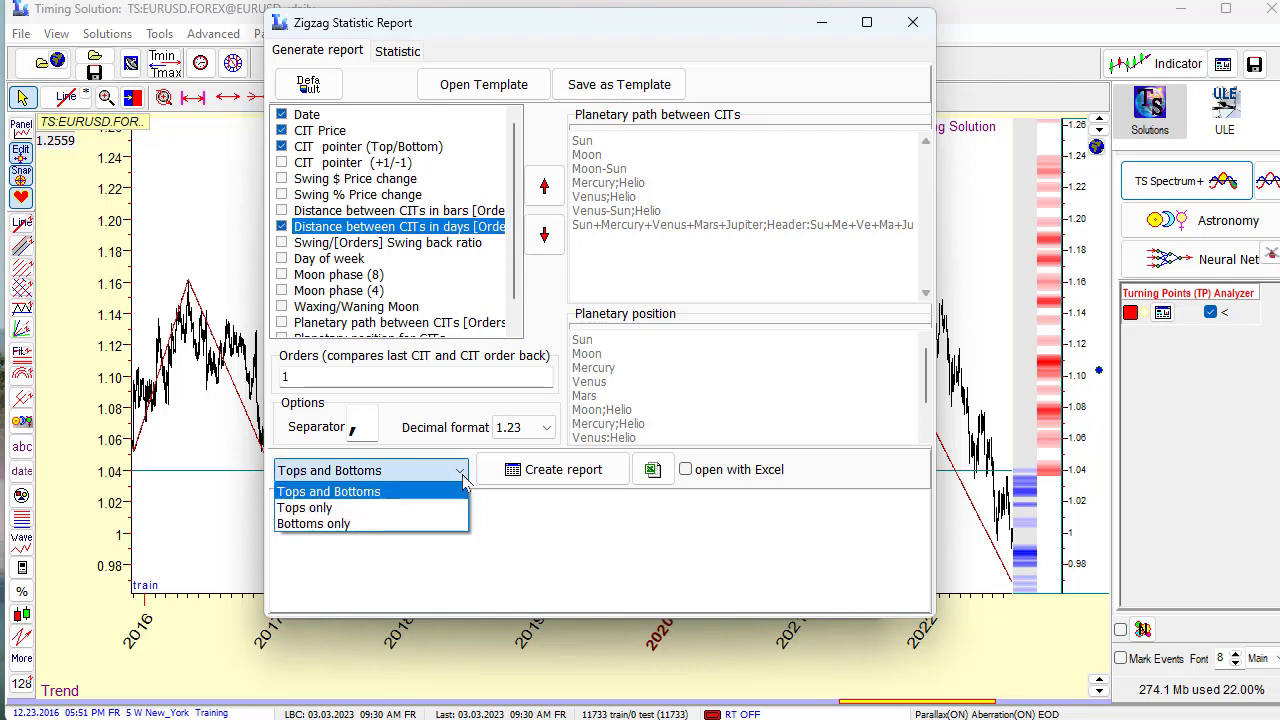
pyautogui.click(354, 505)
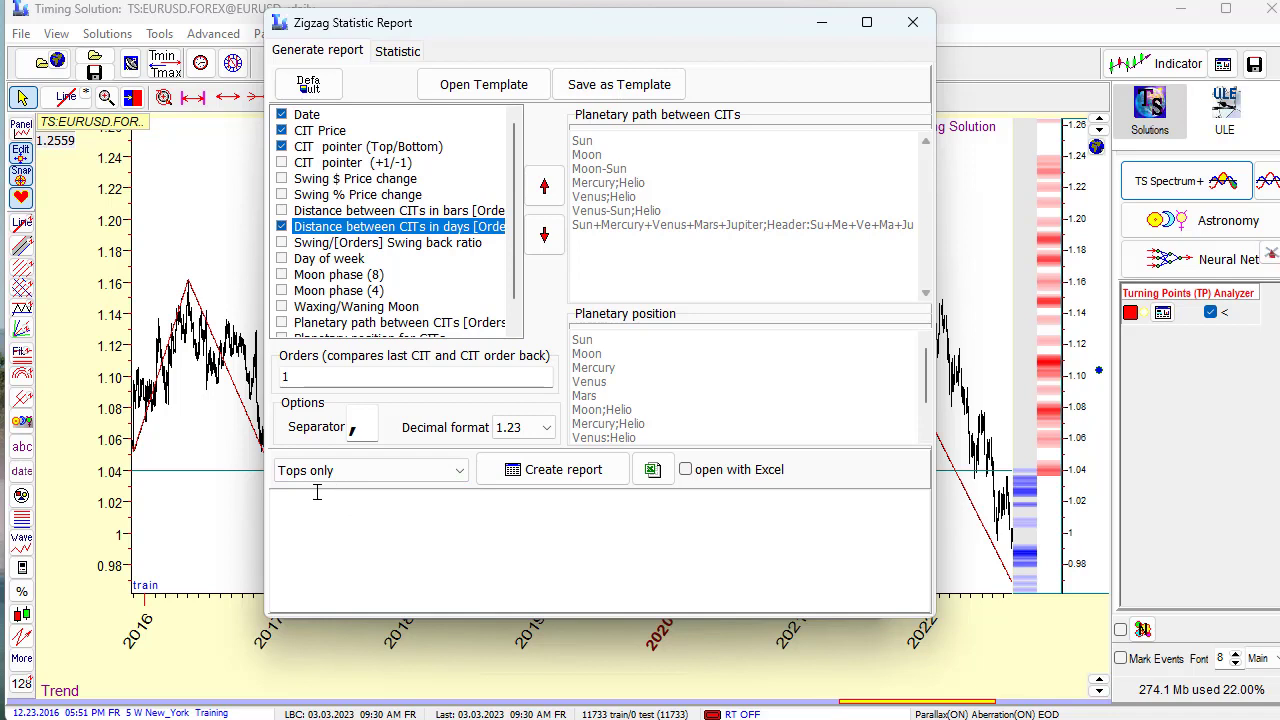
pyautogui.click(395, 475)
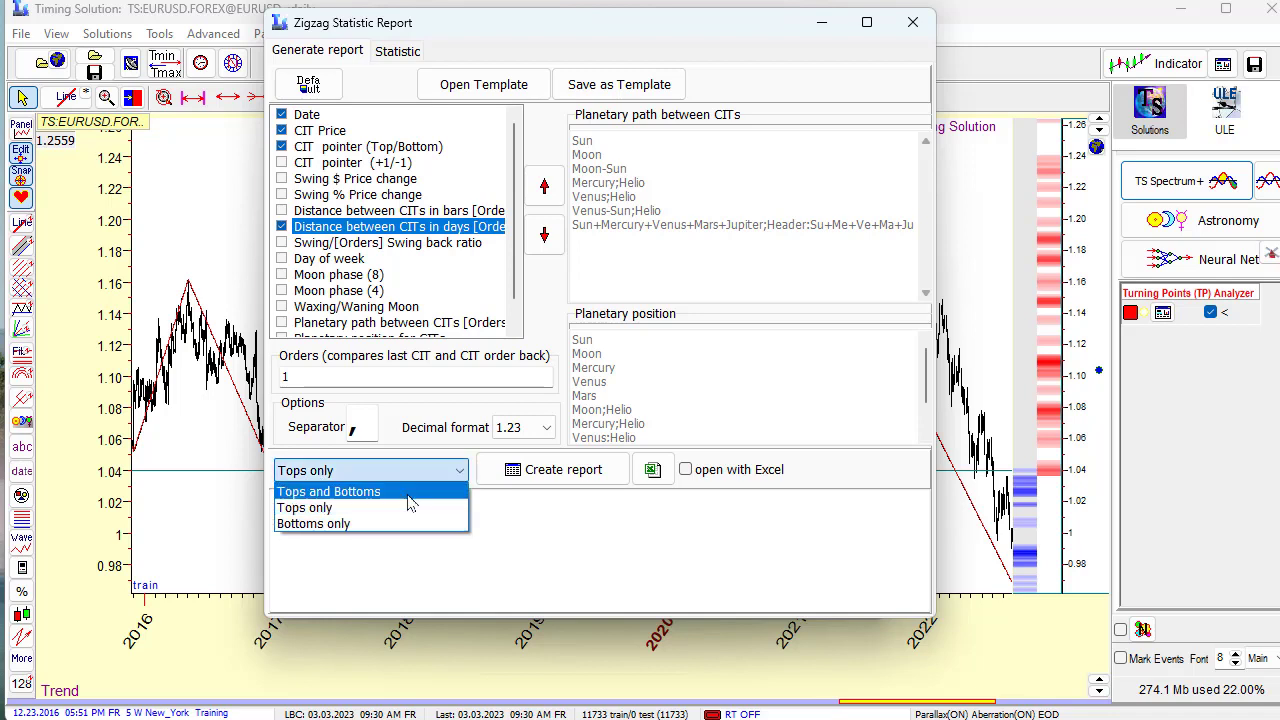
pyautogui.click(355, 494)
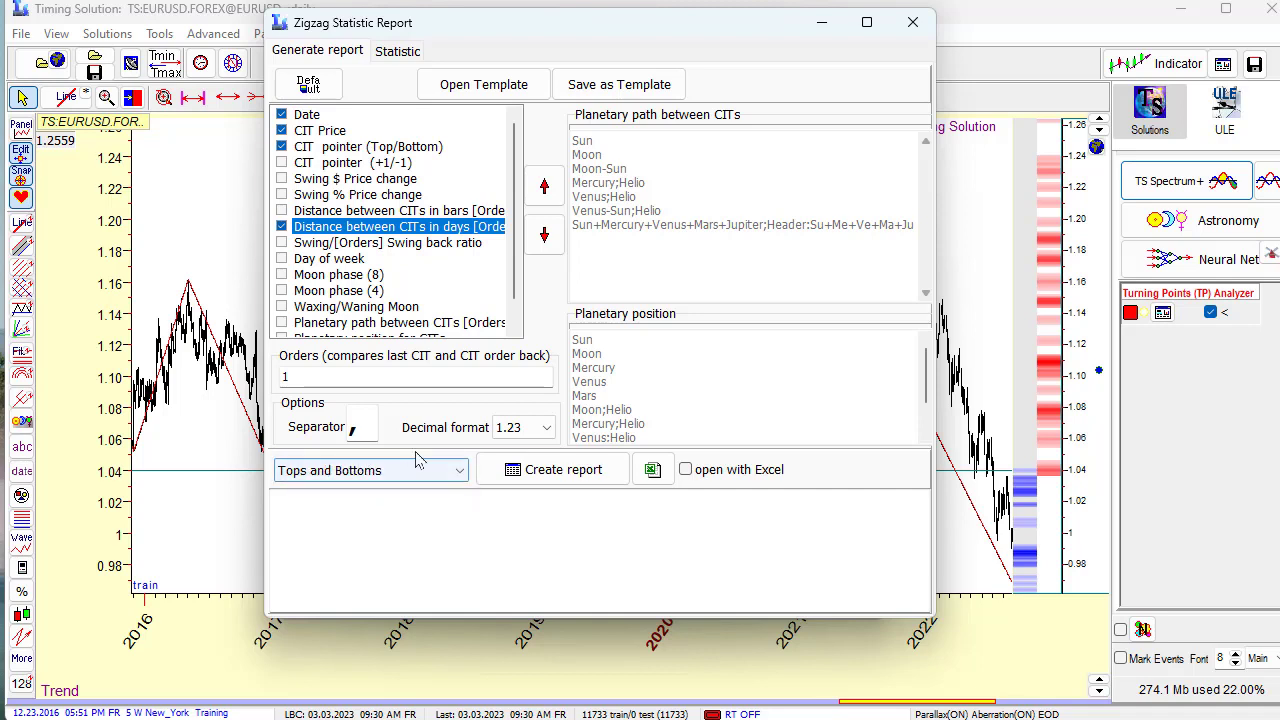
# Generate the zigzag report and compare the 630-day and 127-day distances between turning points.
pyautogui.click(533, 487)
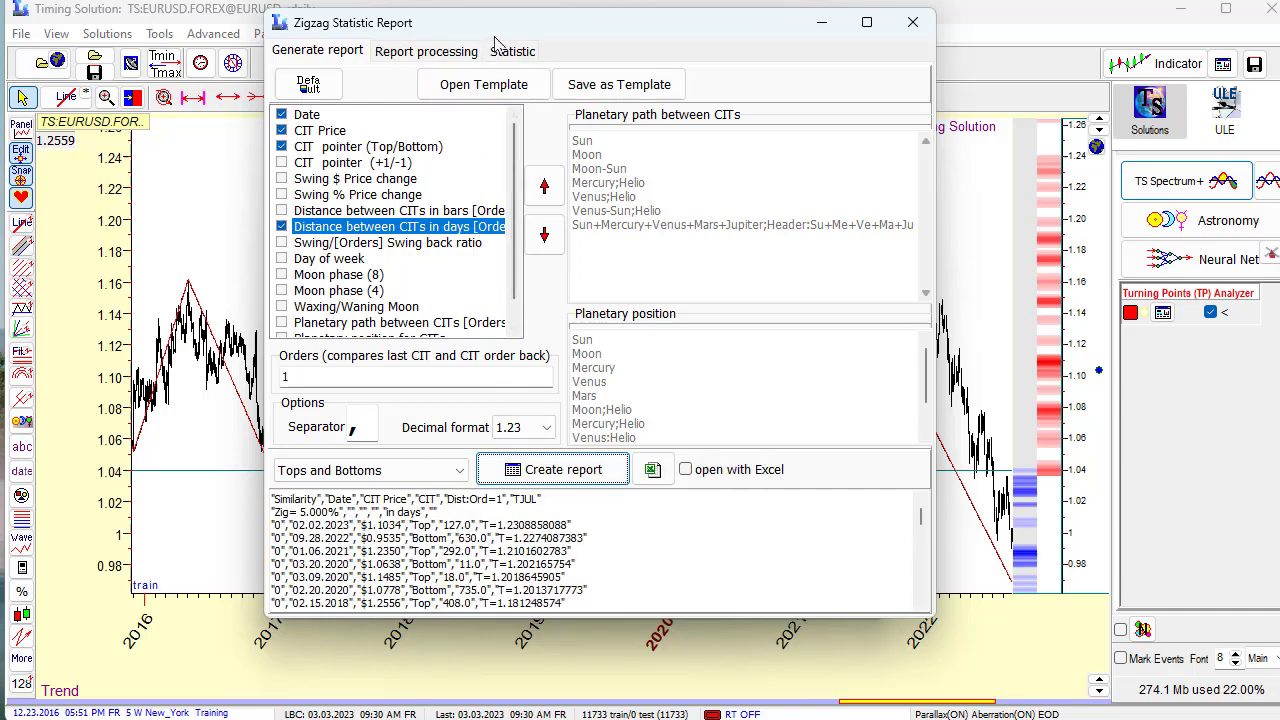
pyautogui.moveTo(494, 38); pyautogui.dragTo(484, 76)
pyautogui.click(418, 90)
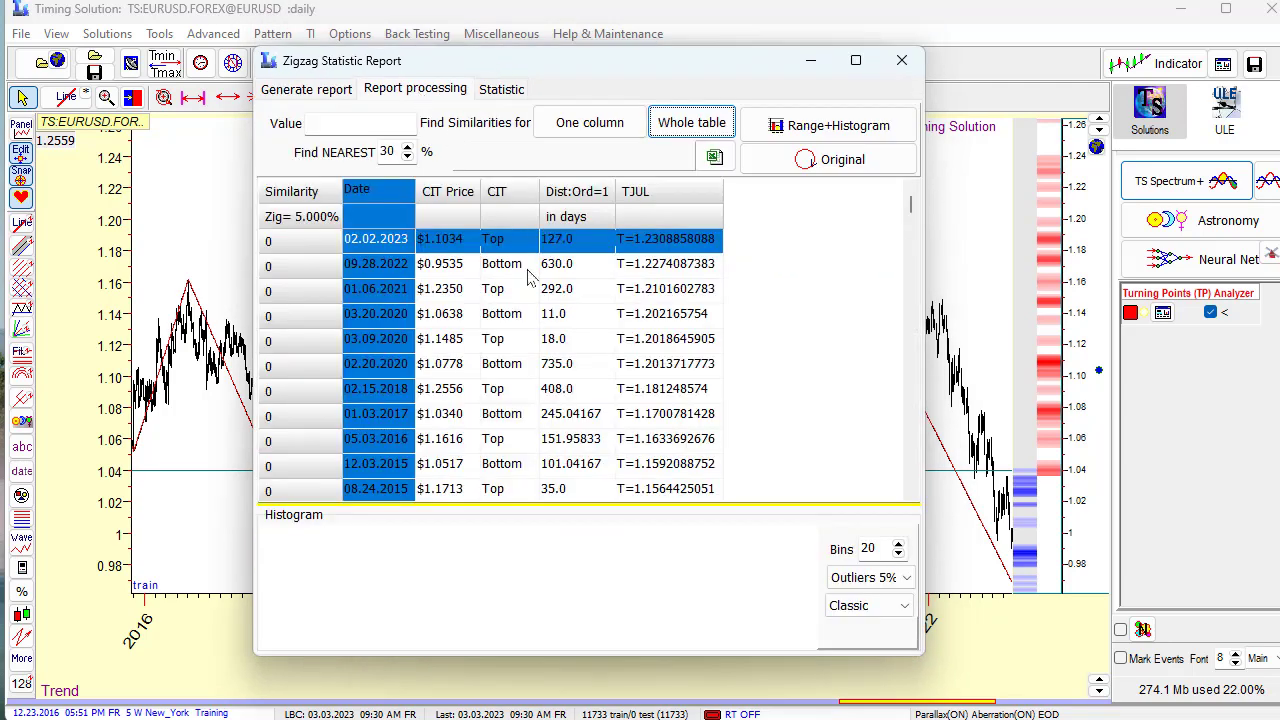
pyautogui.click(578, 263)
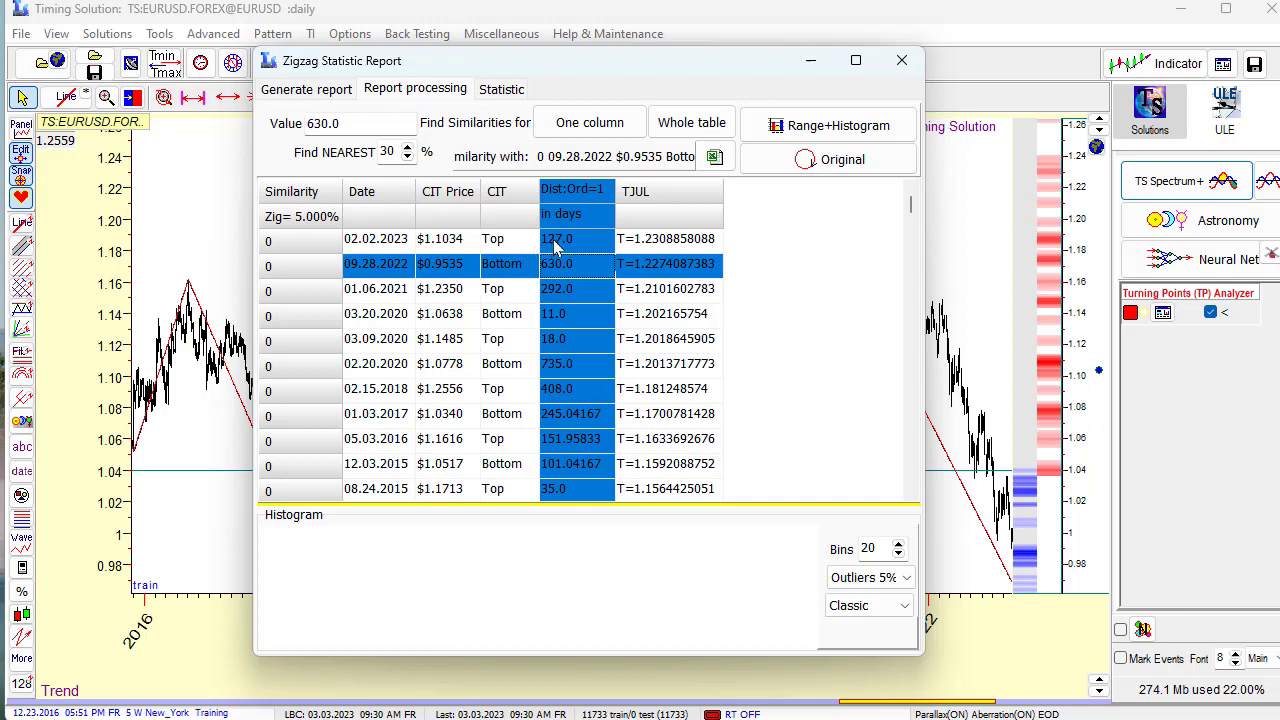
pyautogui.click(555, 241)
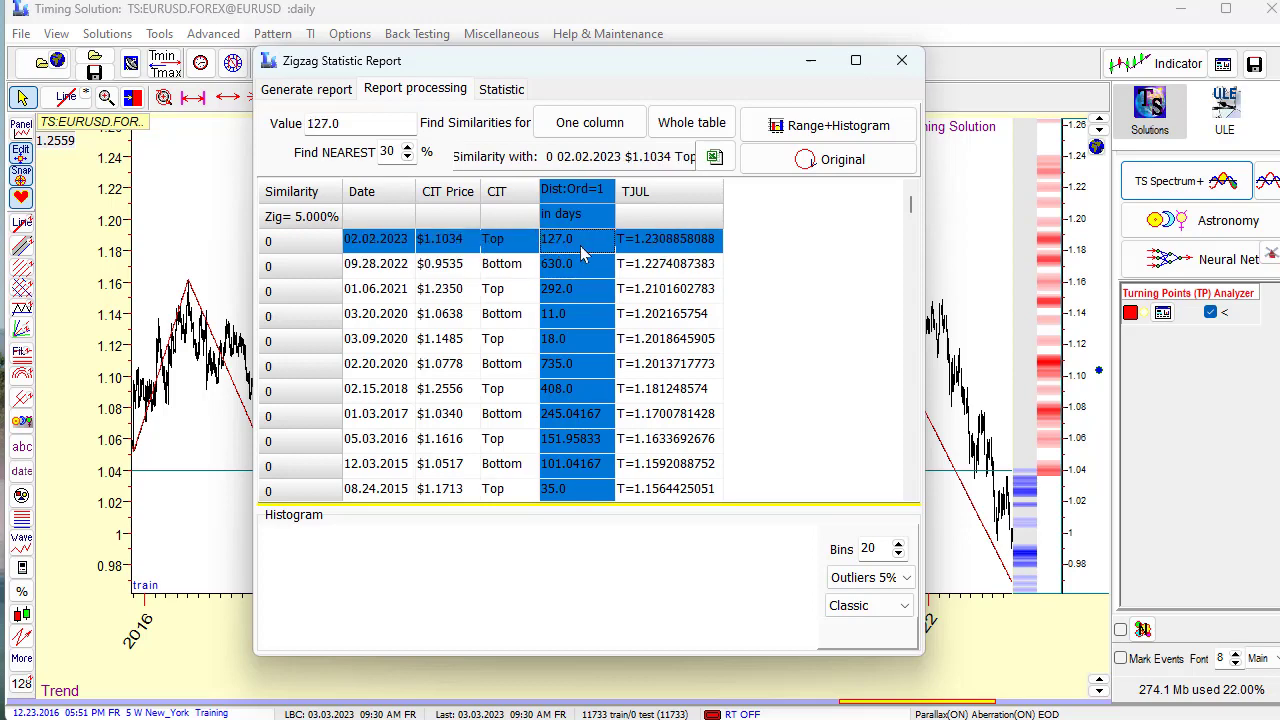
pyautogui.click(567, 275)
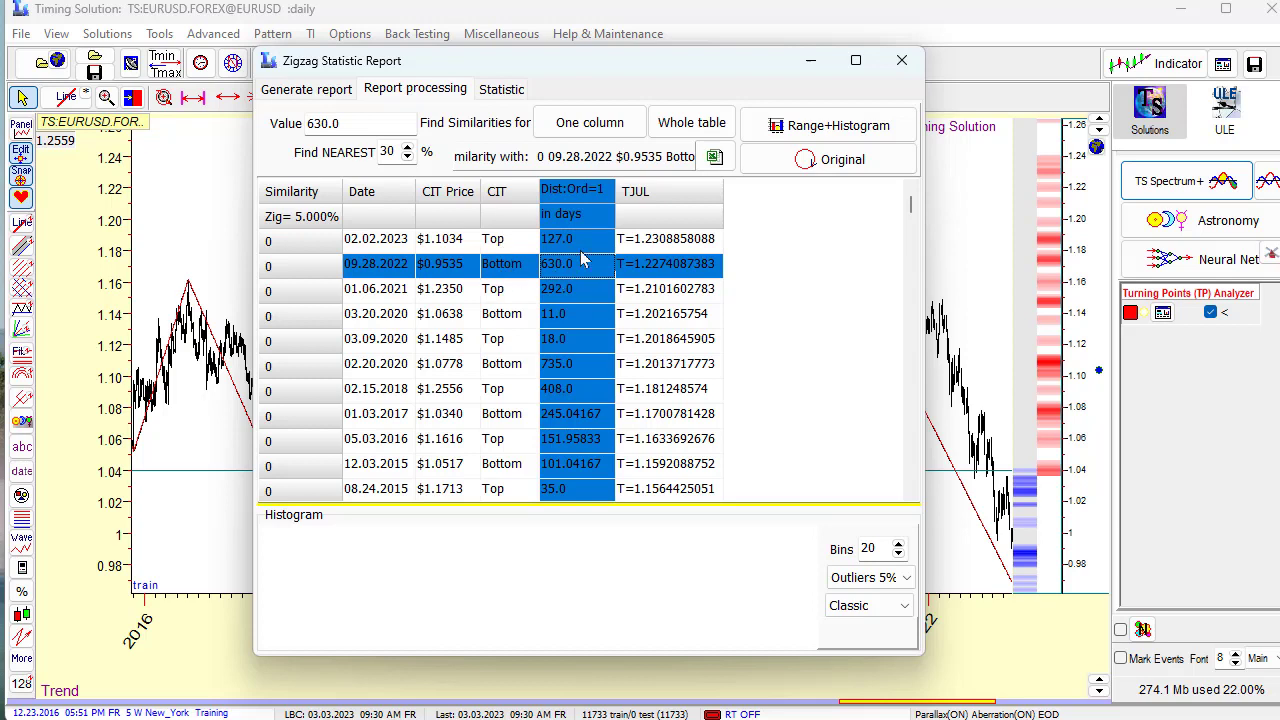
pyautogui.click(809, 138)
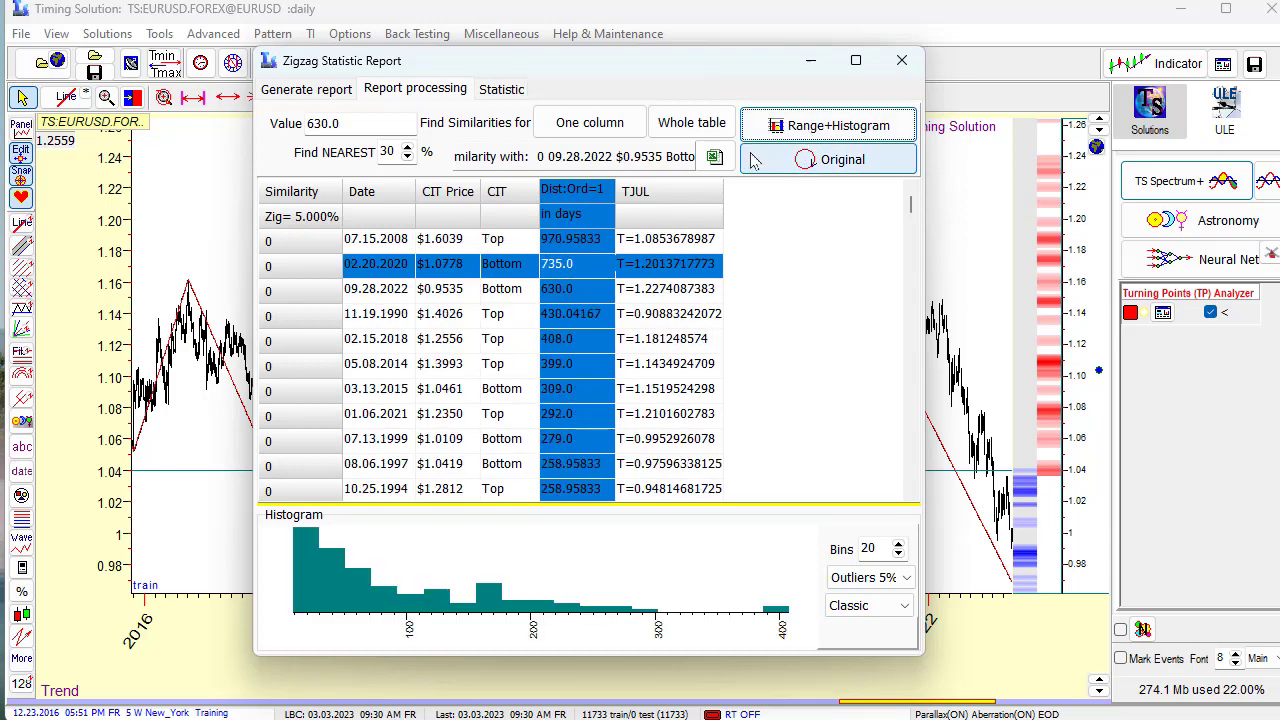
pyautogui.scroll(1, 573, 262)
pyautogui.scroll(-2, 573, 262)
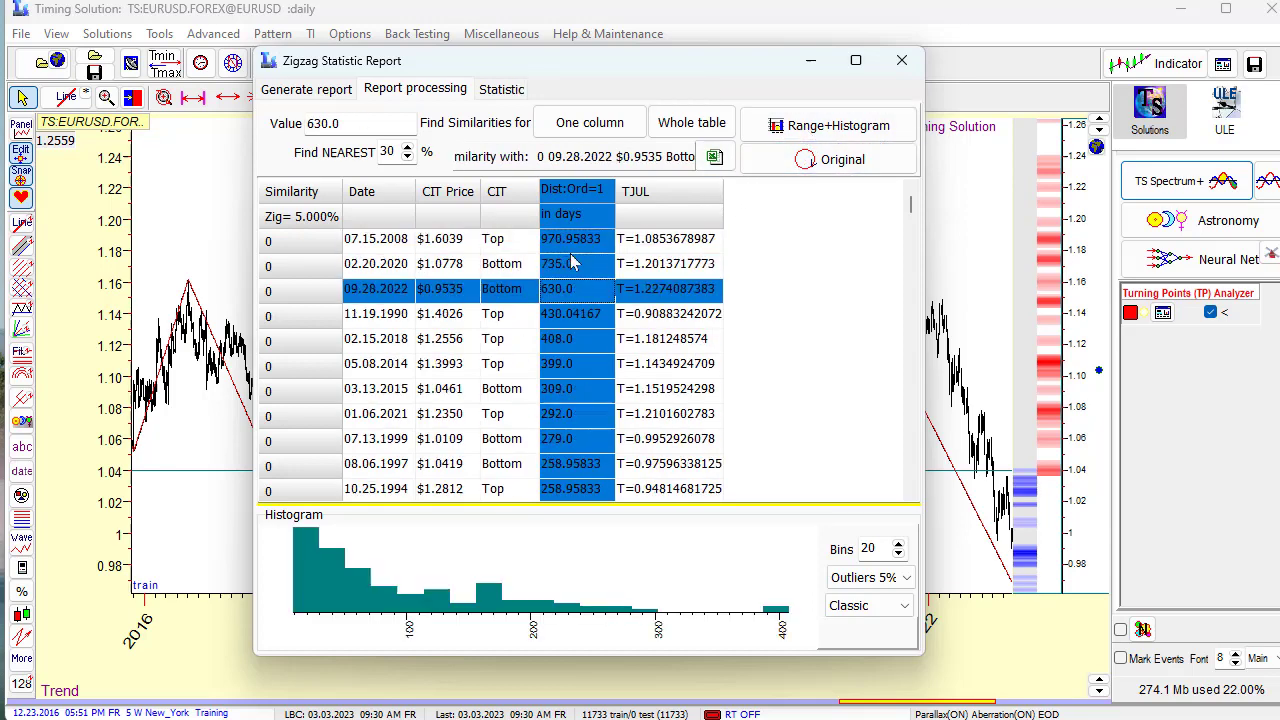
pyautogui.scroll(-4, 573, 262)
pyautogui.scroll(-8, 573, 262)
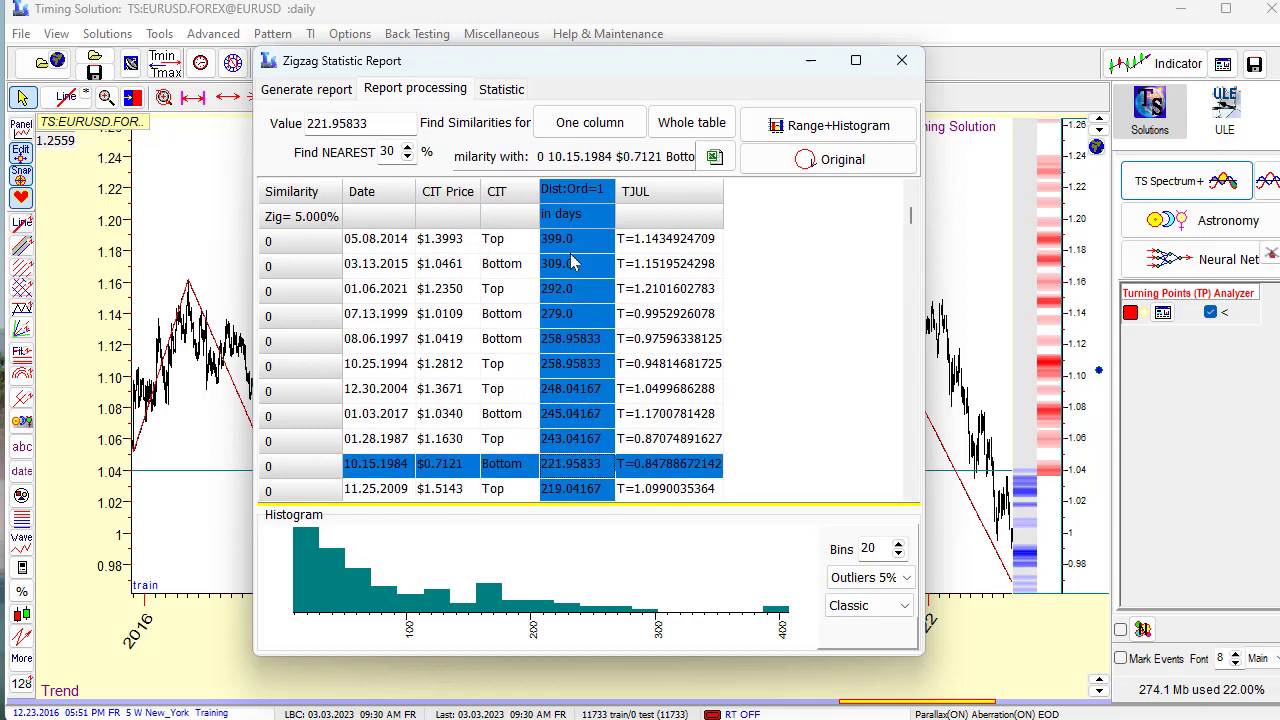
pyautogui.scroll(-6, 573, 262)
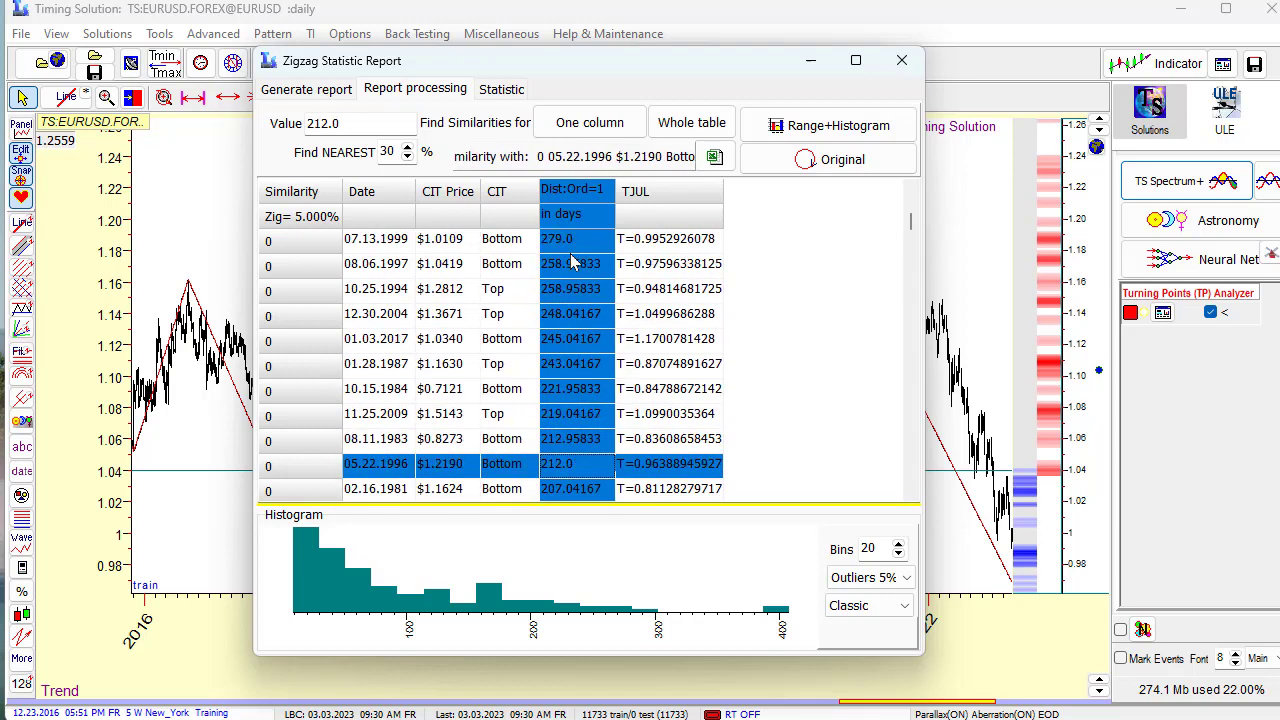
pyautogui.scroll(-10, 573, 262)
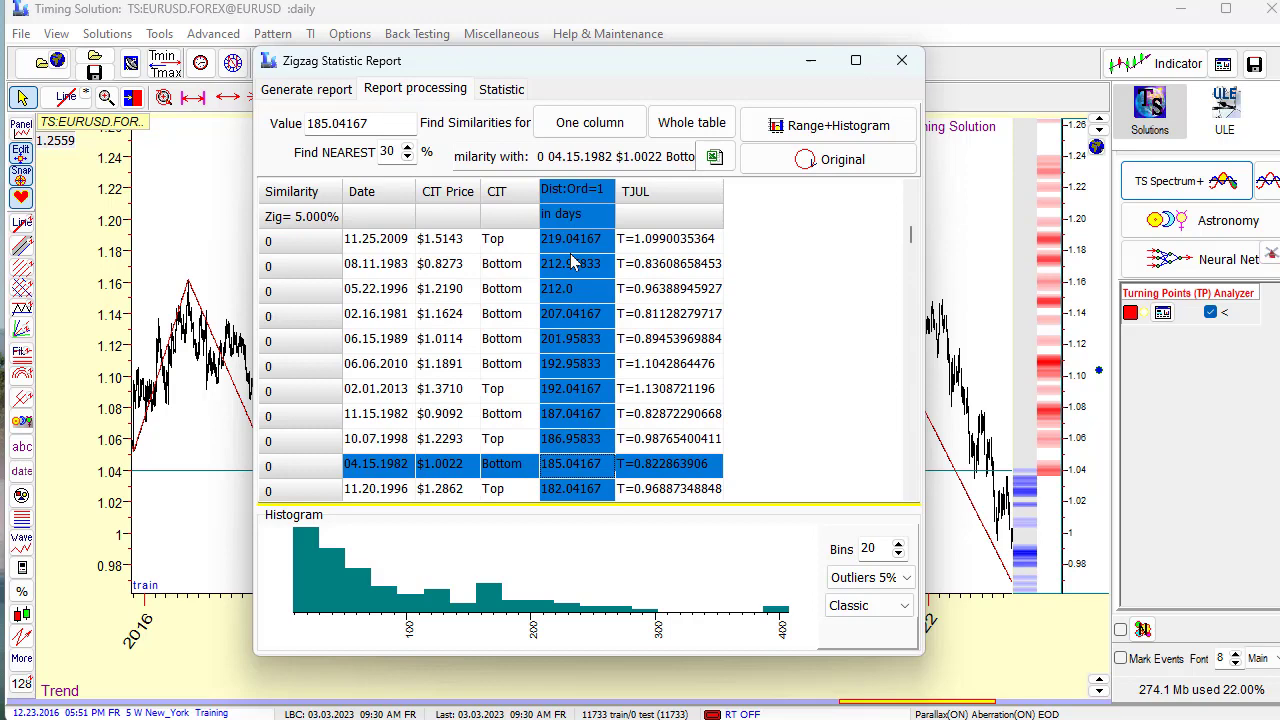
pyautogui.scroll(11, 573, 262)
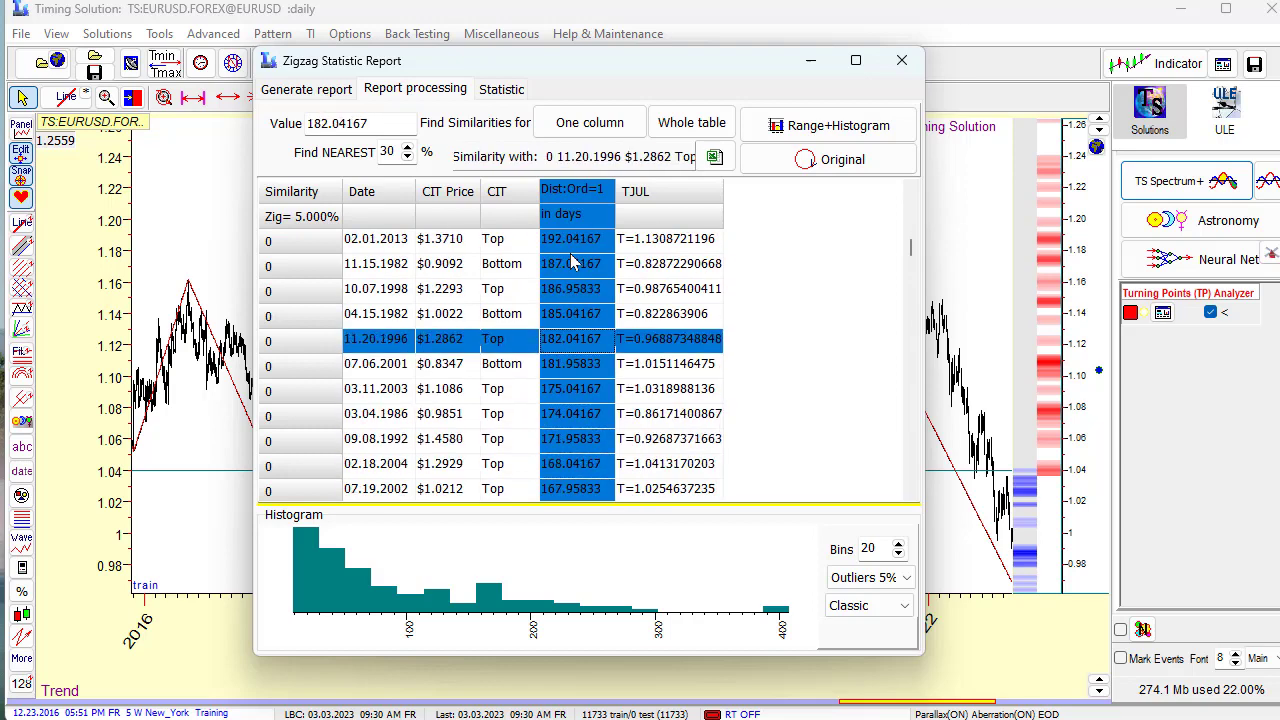
pyautogui.scroll(9, 573, 262)
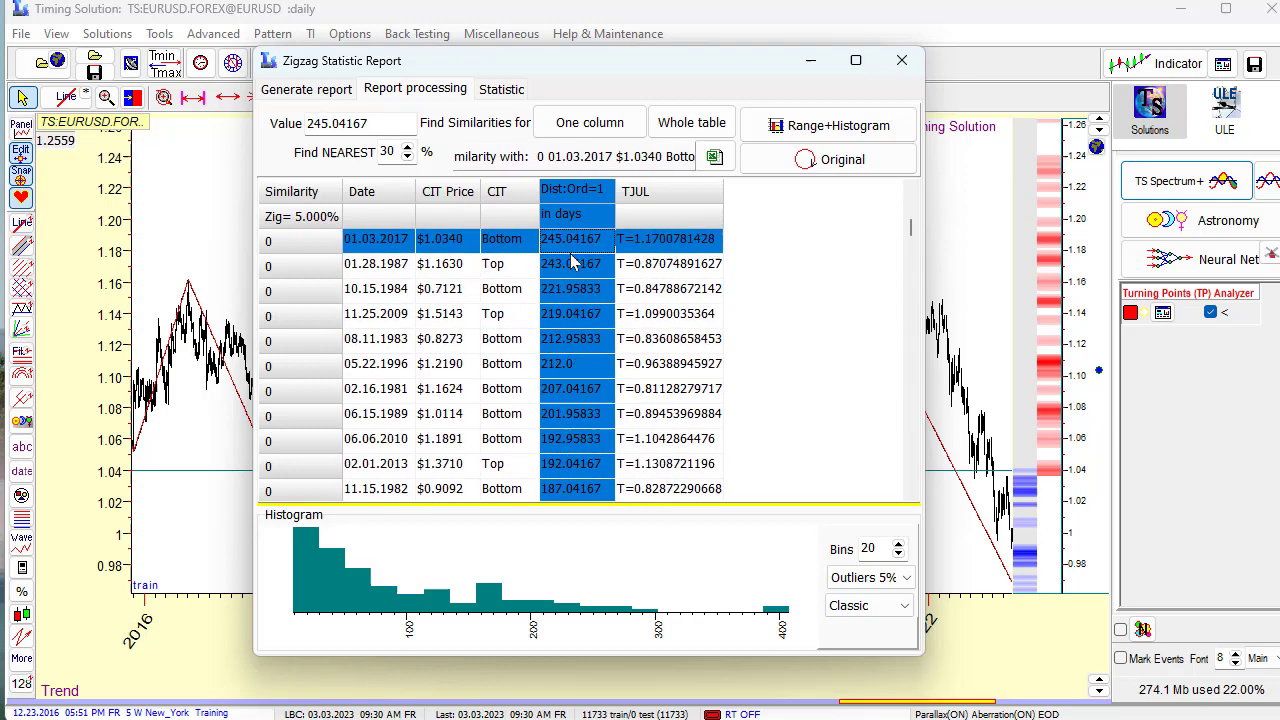
pyautogui.scroll(-7, 573, 262)
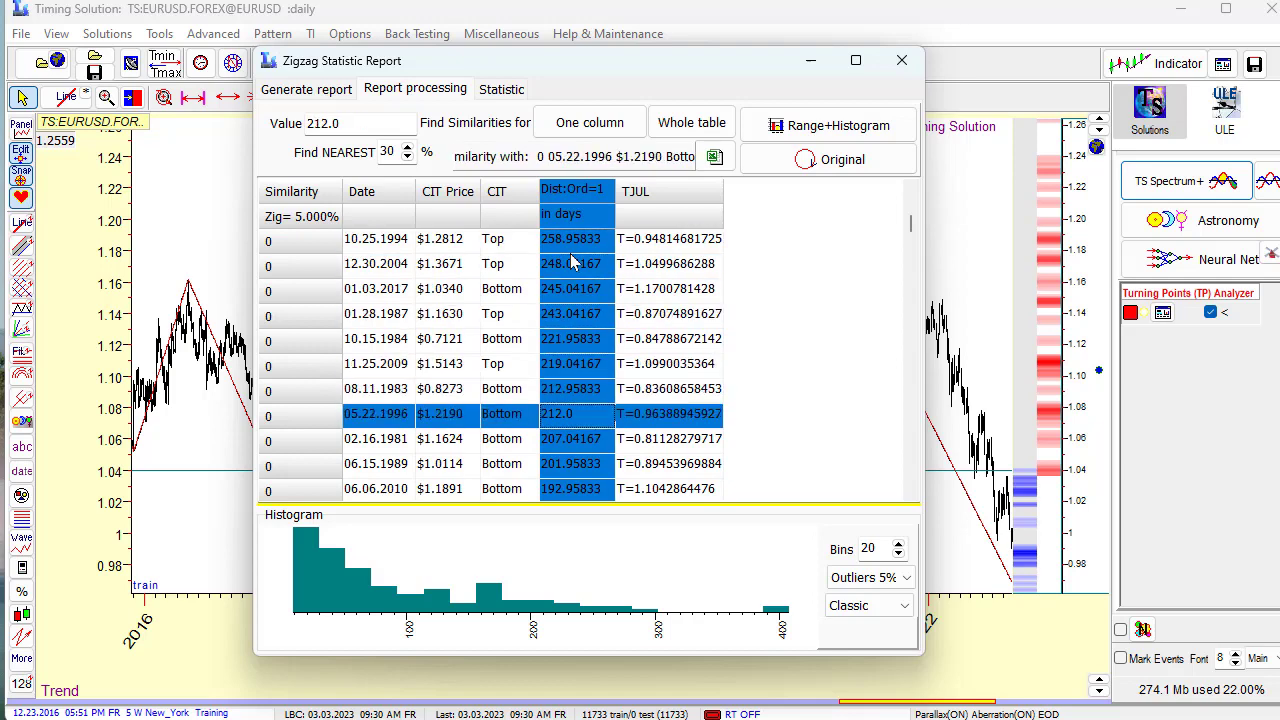
pyautogui.scroll(-12, 573, 262)
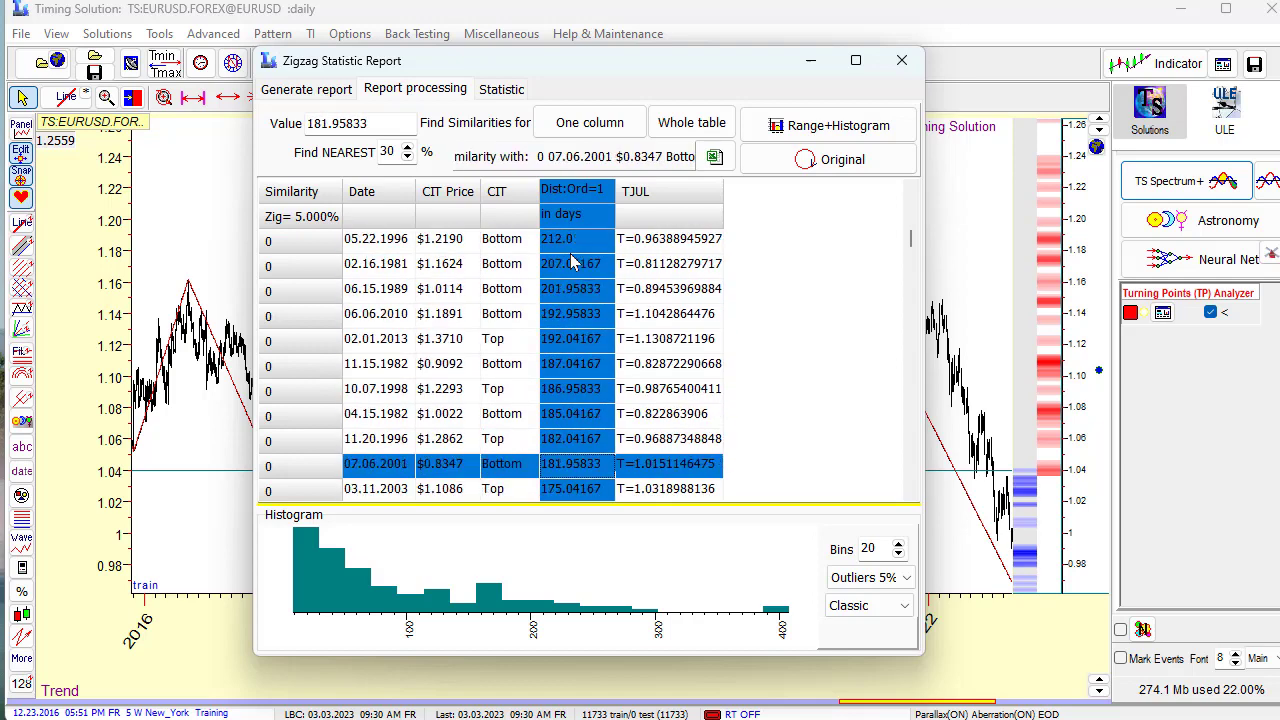
pyautogui.scroll(-2, 573, 262)
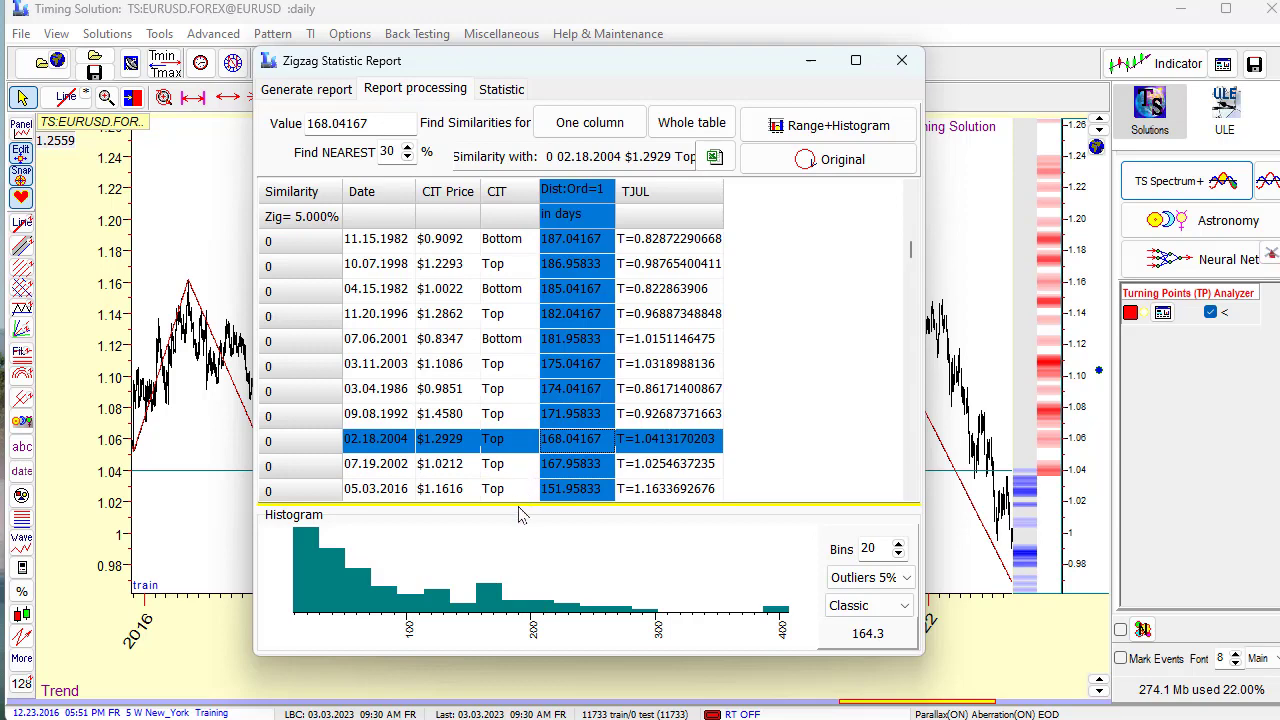
# Enlarge the distance histogram to 28 bins, then close the zigzag report and Turning Points Analyzer.
pyautogui.moveTo(519, 504); pyautogui.dragTo(522, 338)
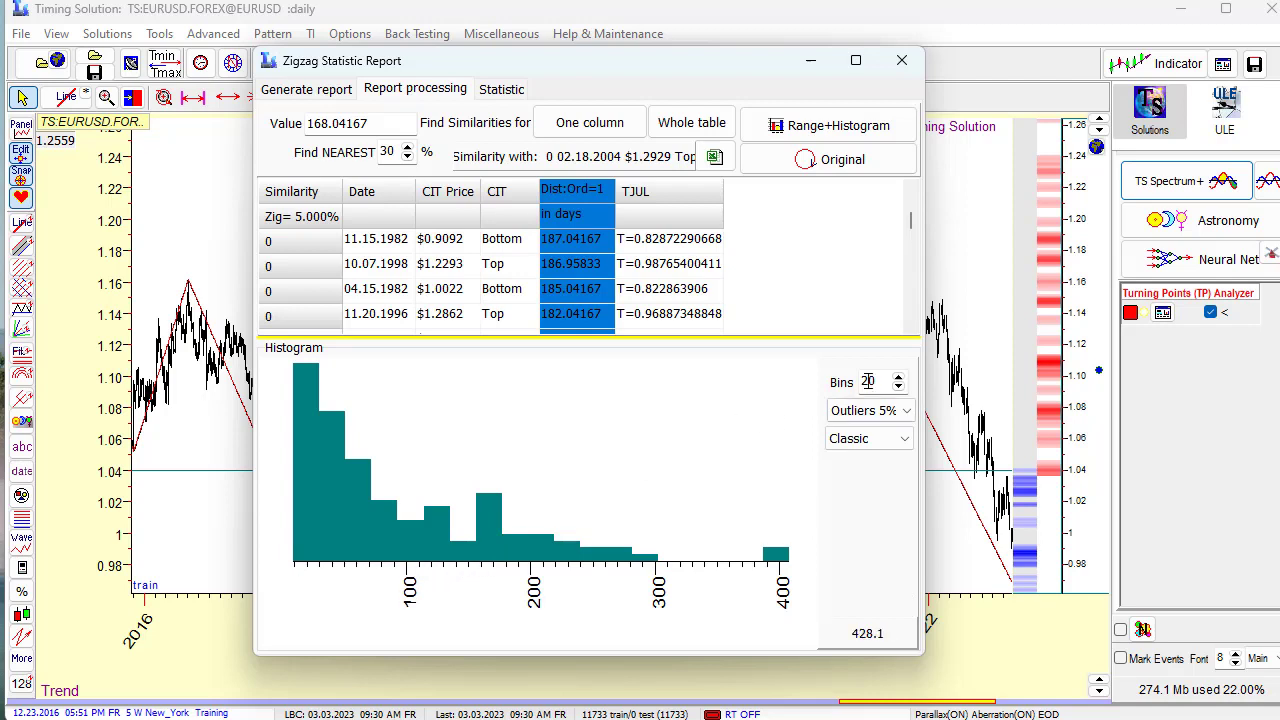
pyautogui.click(898, 378)
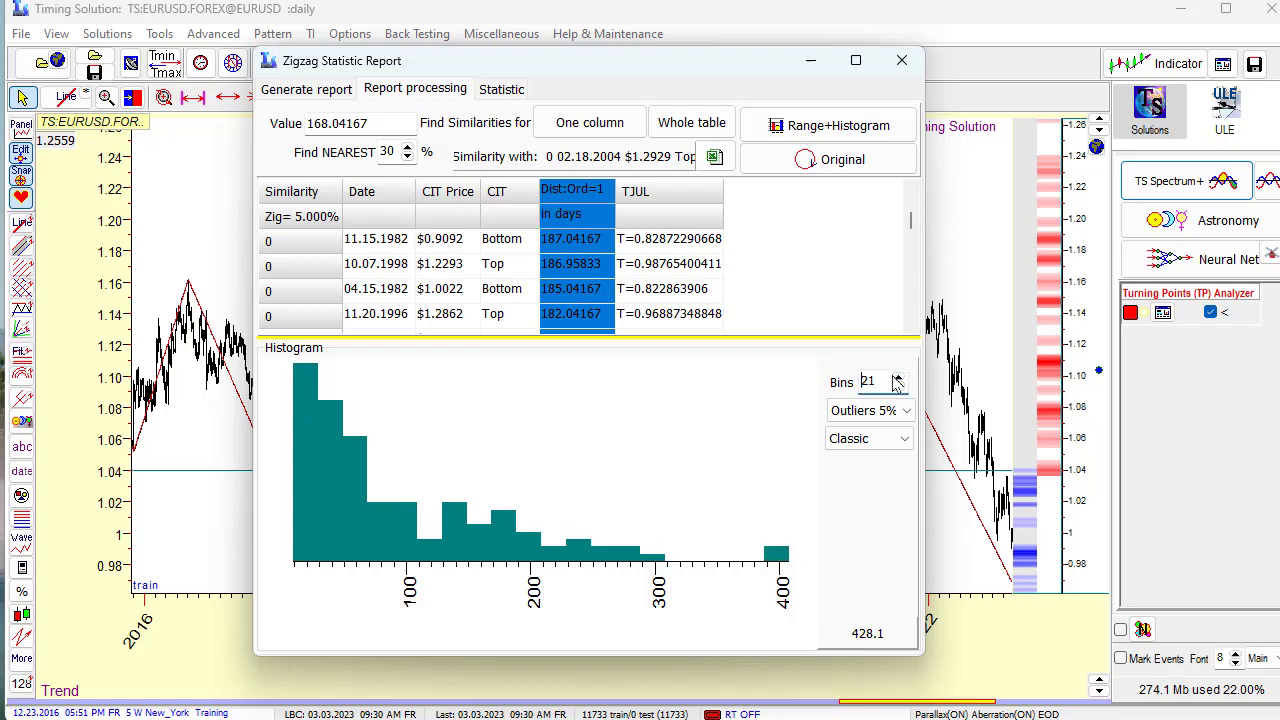
pyautogui.click(898, 378)
pyautogui.click(898, 378)
pyautogui.click(898, 378)
pyautogui.click(898, 378)
pyautogui.click(898, 378)
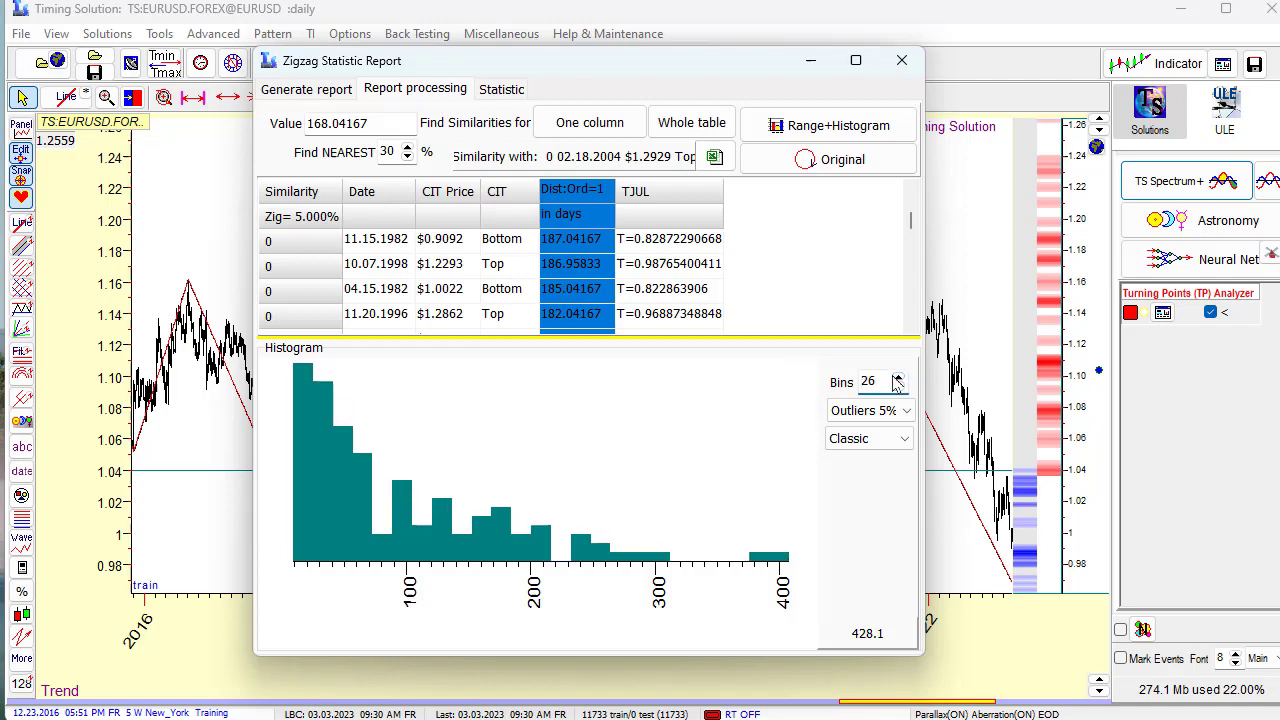
pyautogui.click(898, 378)
pyautogui.click(898, 378)
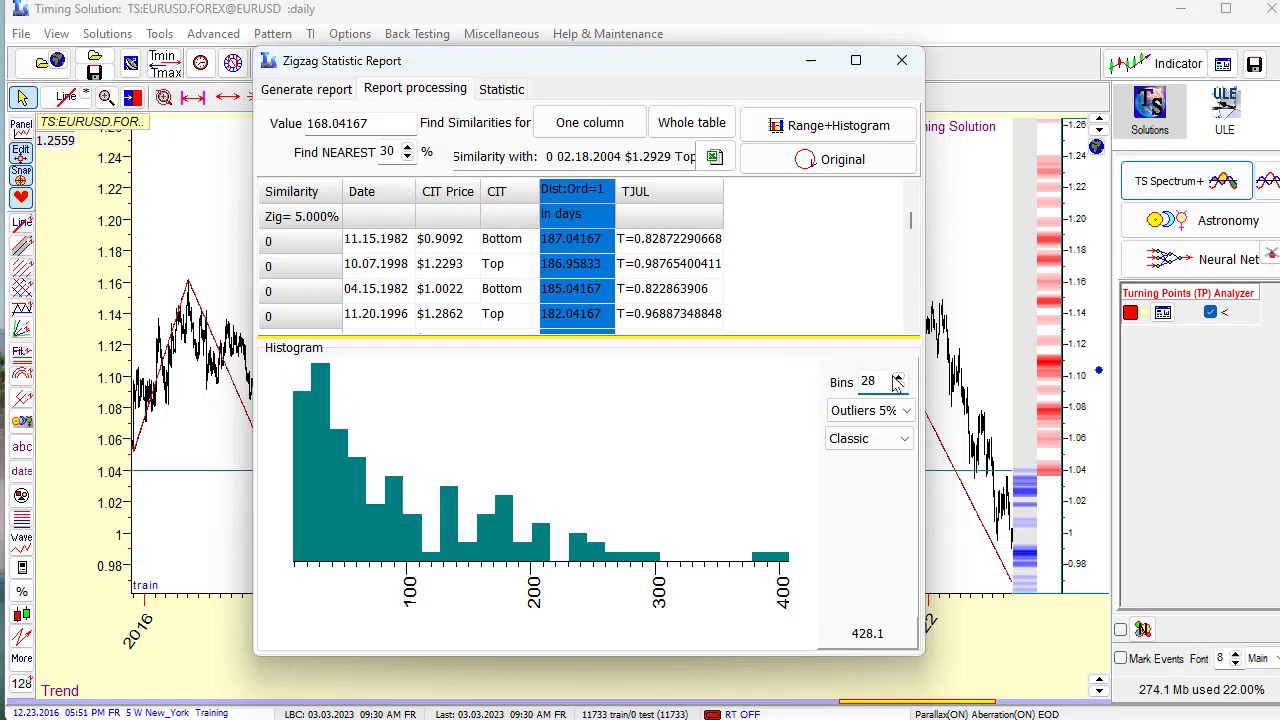
pyautogui.click(898, 378)
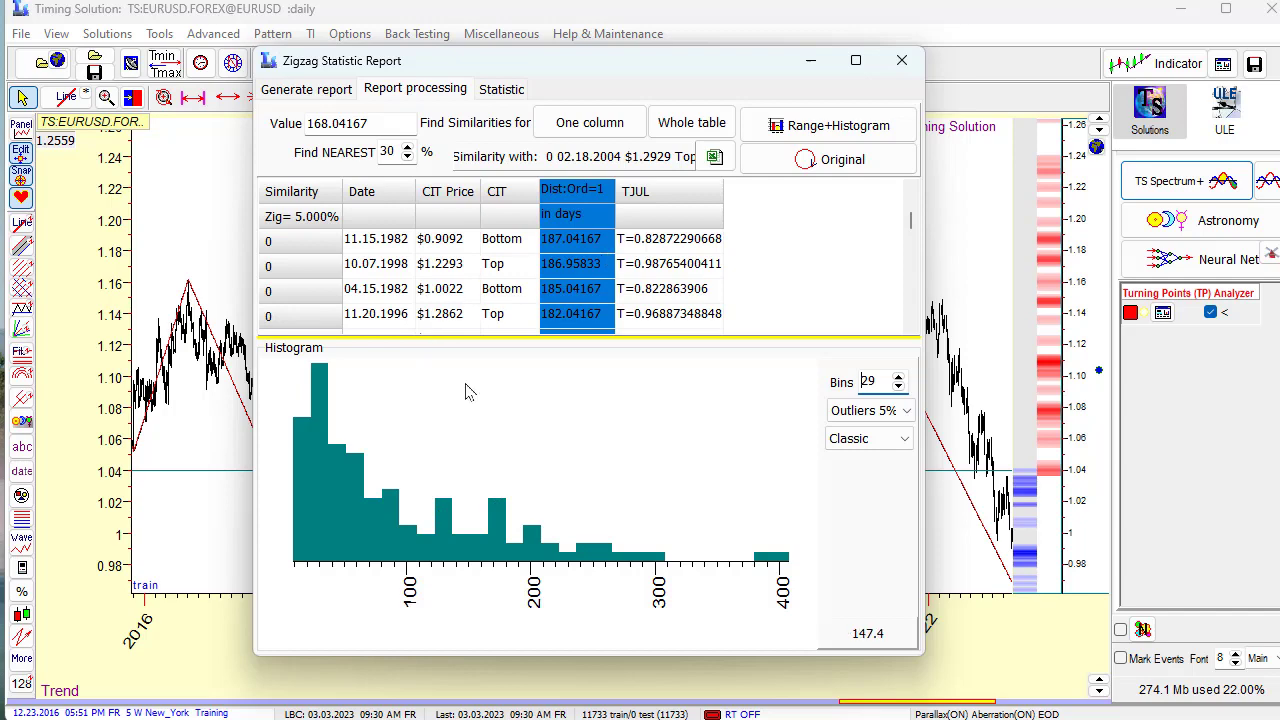
pyautogui.click(904, 64)
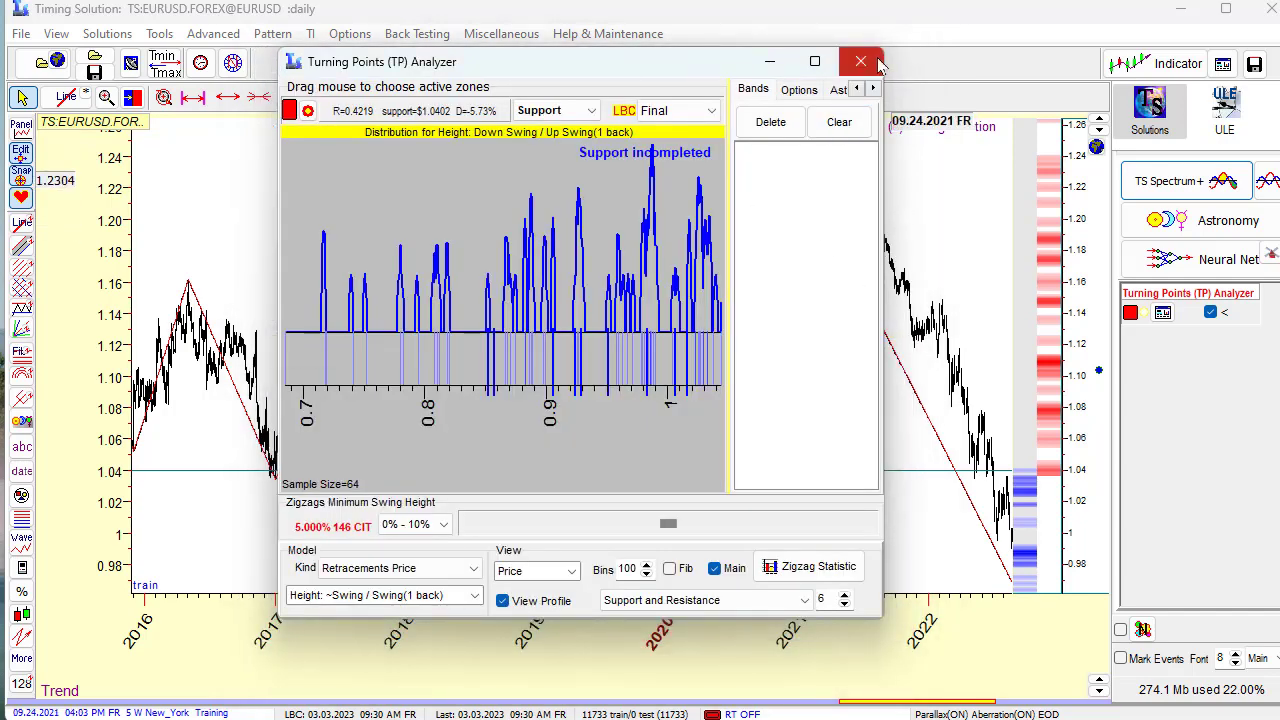
pyautogui.click(861, 62)
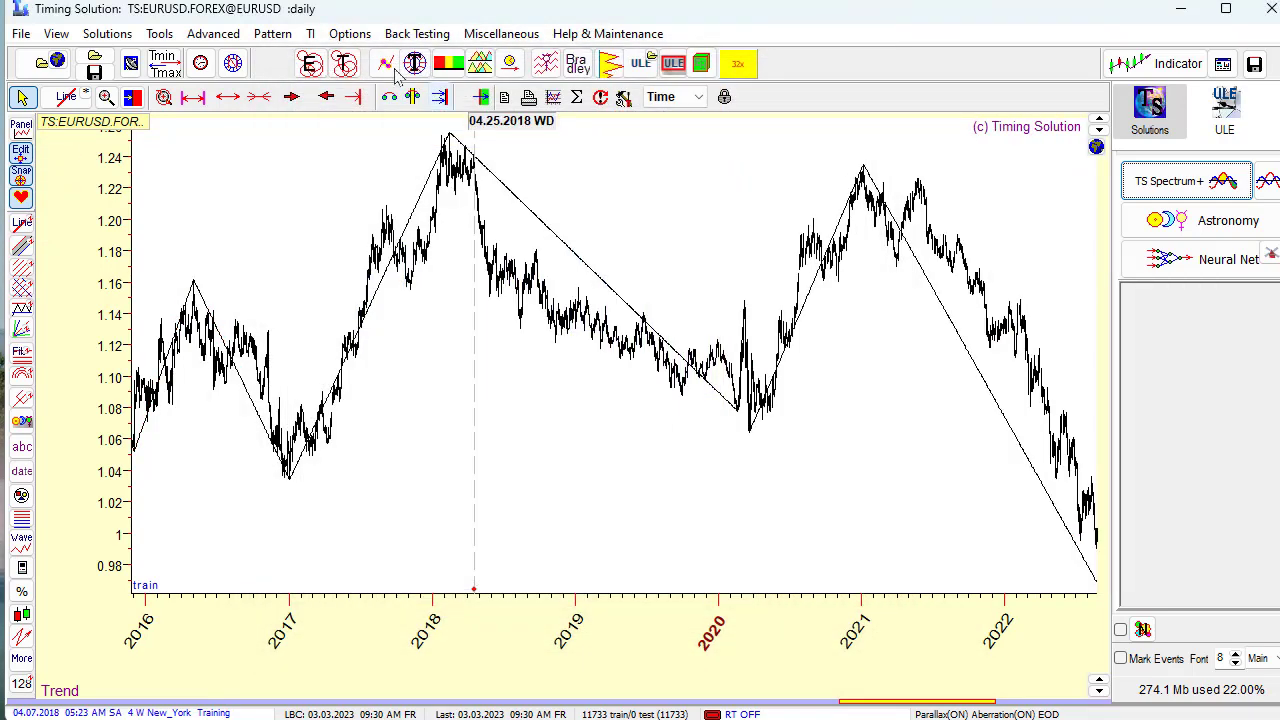
# Launch the Bartels-Tarassov Dial Analyzer from the TI menu to list the zigzag turning-point dates.
pyautogui.click(311, 38)
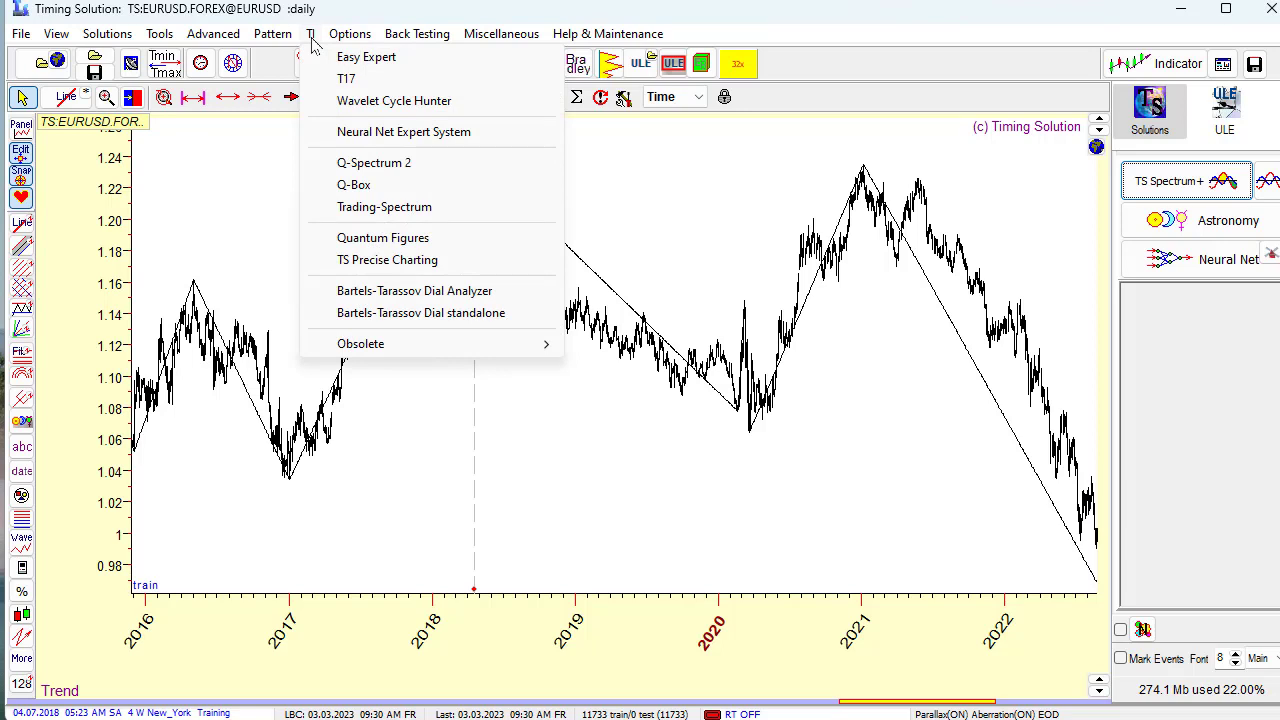
pyautogui.click(410, 291)
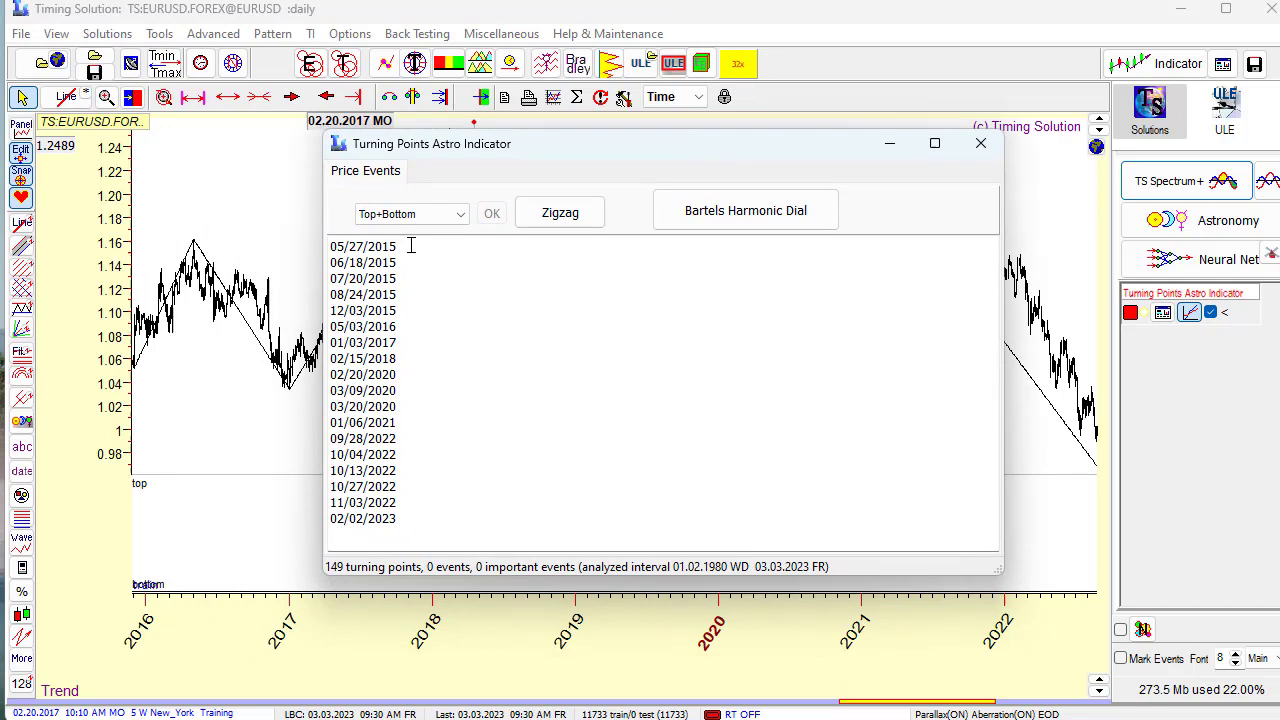
# Filter the price events to Top Only and browse the 75 top dates from 1999 to 2023.
pyautogui.click(460, 215)
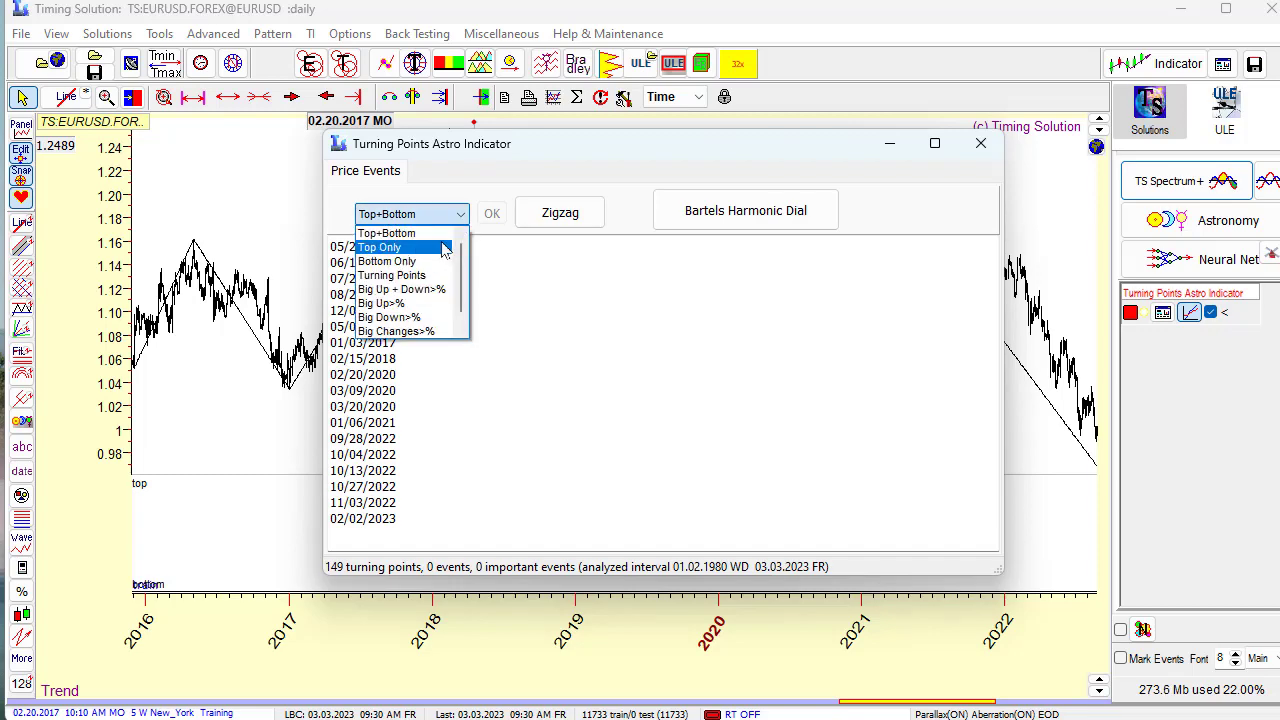
pyautogui.click(419, 249)
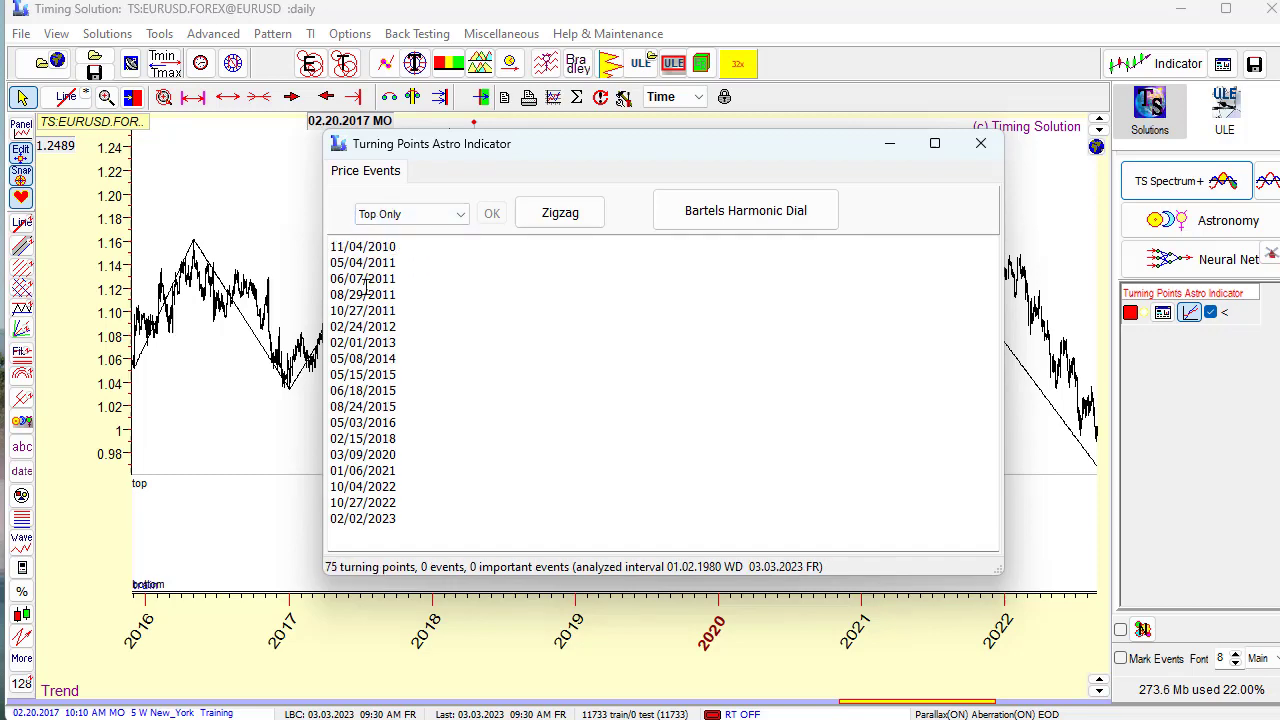
pyautogui.click(371, 248)
pyautogui.press('Down')
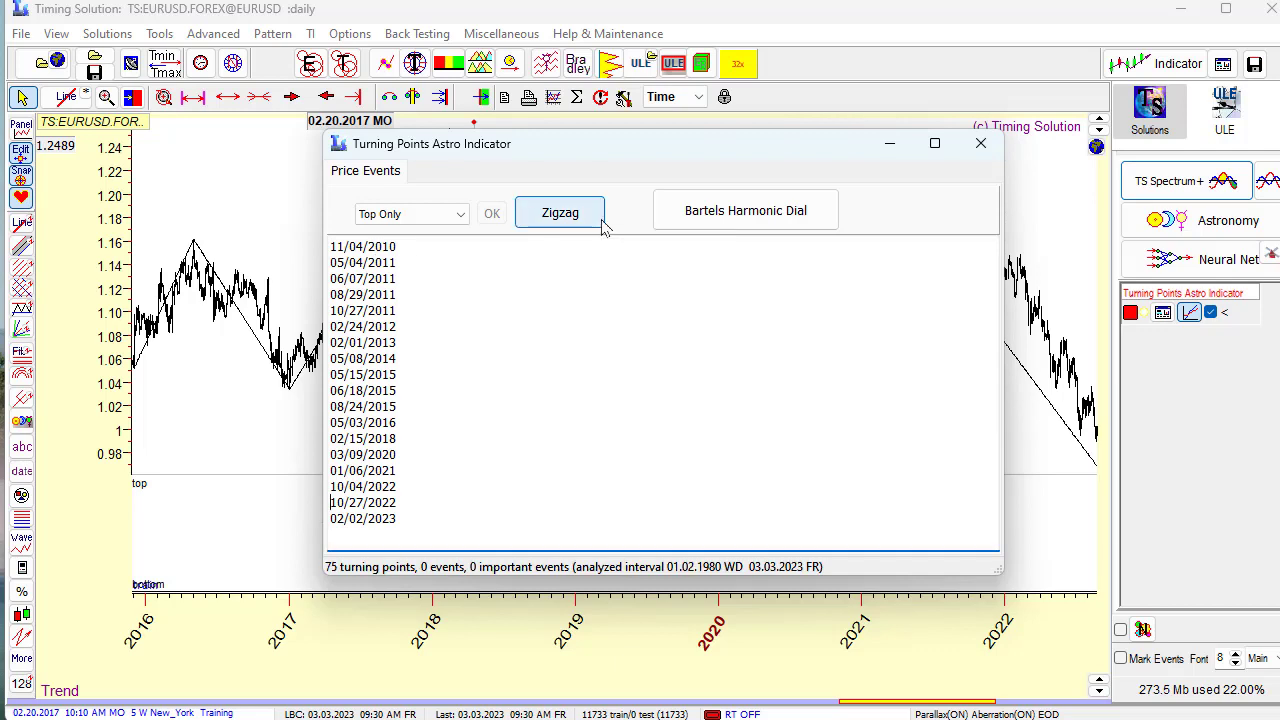
pyautogui.press('Up')
pyautogui.press('Up')
pyautogui.press('Up')
pyautogui.press('Up')
pyautogui.press('Up')
pyautogui.press('Up')
pyautogui.press('Up')
pyautogui.press('Up')
pyautogui.press('Up')
pyautogui.press('Up')
pyautogui.press('Up')
pyautogui.press('Up')
pyautogui.press('Up')
pyautogui.press('Up')
pyautogui.press('Up')
pyautogui.press('Up')
pyautogui.press('Up')
pyautogui.press('Up')
pyautogui.press('Up')
pyautogui.press('Up')
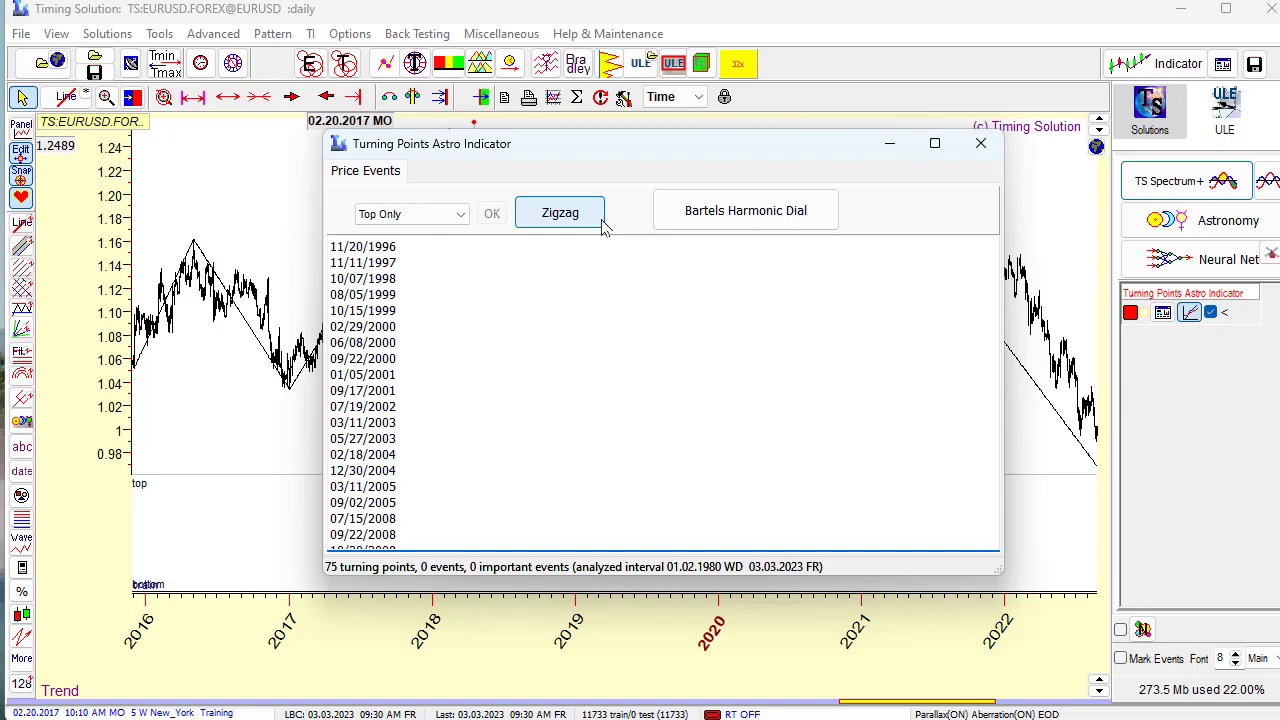
pyautogui.press('Down')
pyautogui.press('Down')
pyautogui.press('Down')
pyautogui.press('Down')
pyautogui.press('Down')
pyautogui.press('Down')
pyautogui.press('Down')
pyautogui.press('Down')
pyautogui.press('Down')
pyautogui.press('Down')
pyautogui.press('Down')
pyautogui.press('Down')
pyautogui.press('Down')
pyautogui.press('Down')
pyautogui.press('Down')
pyautogui.press('Down')
pyautogui.press('Down')
pyautogui.press('Down')
pyautogui.press('Down')
pyautogui.press('Down')
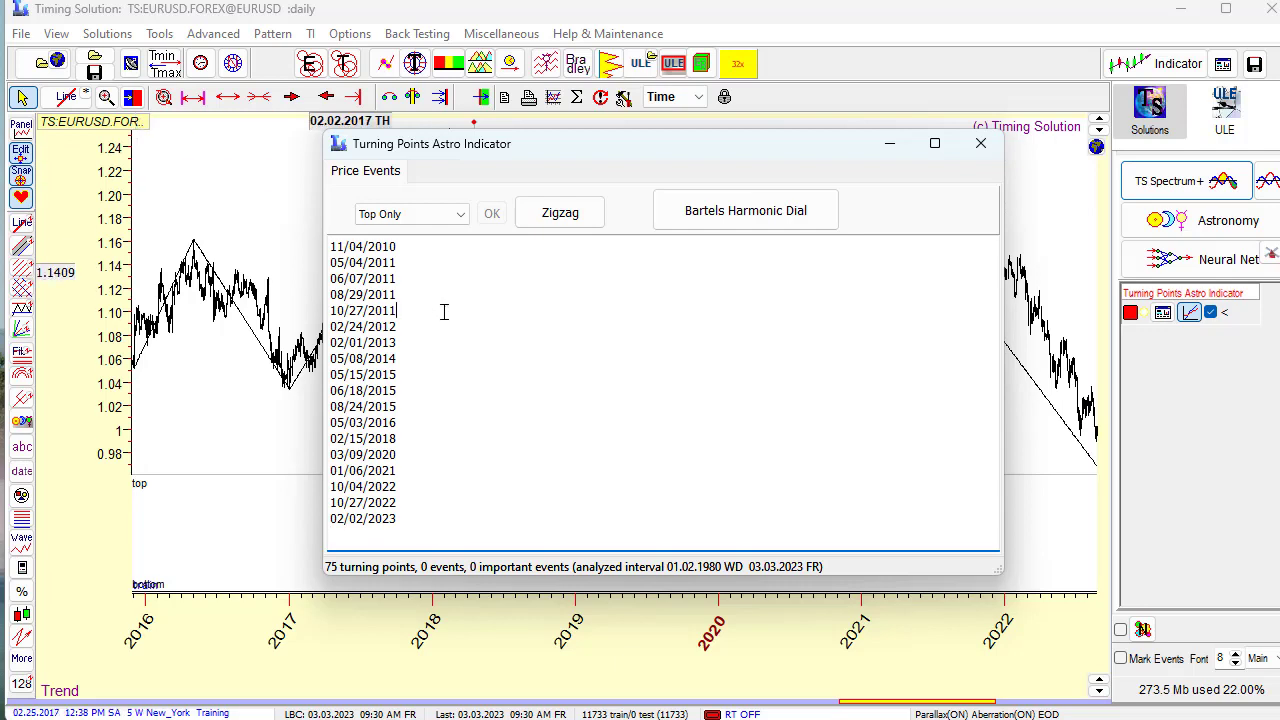
pyautogui.press('Up')
pyautogui.press('Up')
pyautogui.press('Up')
pyautogui.press('Up')
pyautogui.press('Up')
pyautogui.press('Up')
pyautogui.press('Up')
pyautogui.press('Up')
pyautogui.press('Up')
pyautogui.press('Up')
pyautogui.press('Up')
pyautogui.press('Up')
pyautogui.press('Up')
pyautogui.press('Up')
pyautogui.press('Up')
pyautogui.press('Up')
pyautogui.press('Up')
pyautogui.press('Up')
pyautogui.press('Up')
pyautogui.press('Up')
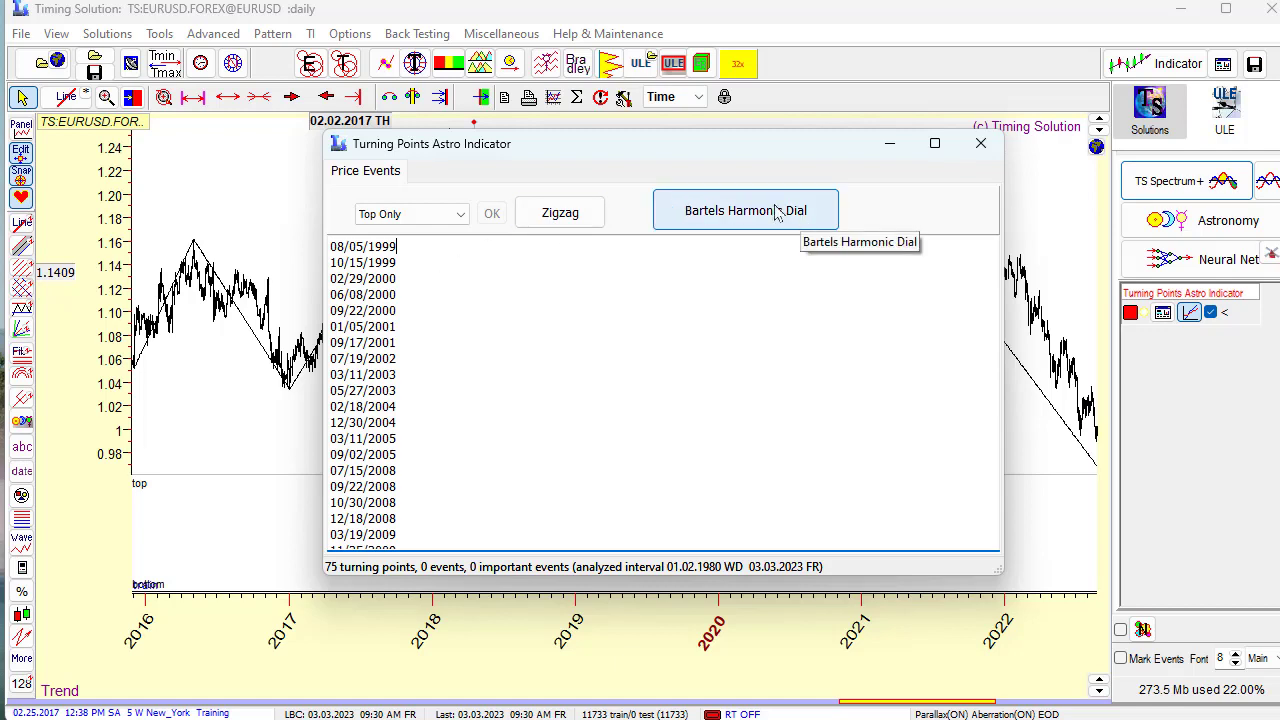
# Open the Bartels harmonic dial for the tops and compute its spectrum over 15d to 200d.
pyautogui.click(731, 210)
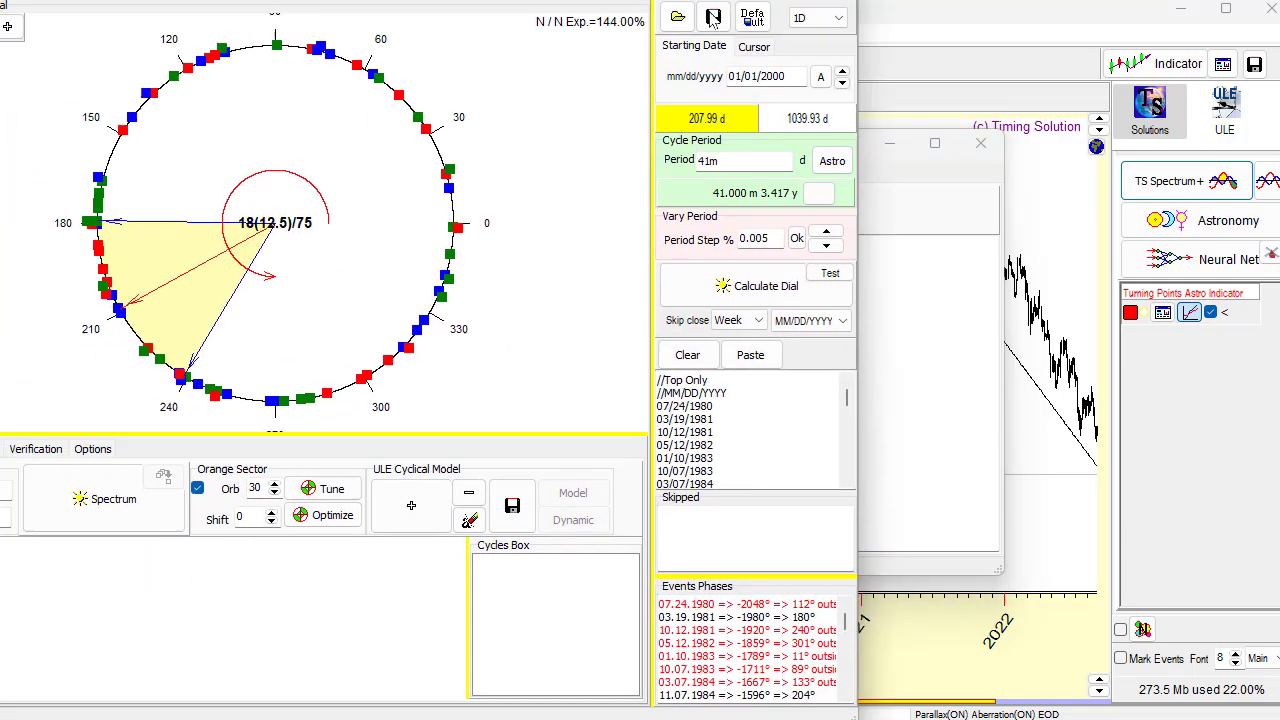
pyautogui.moveTo(587, 29); pyautogui.dragTo(829, 31)
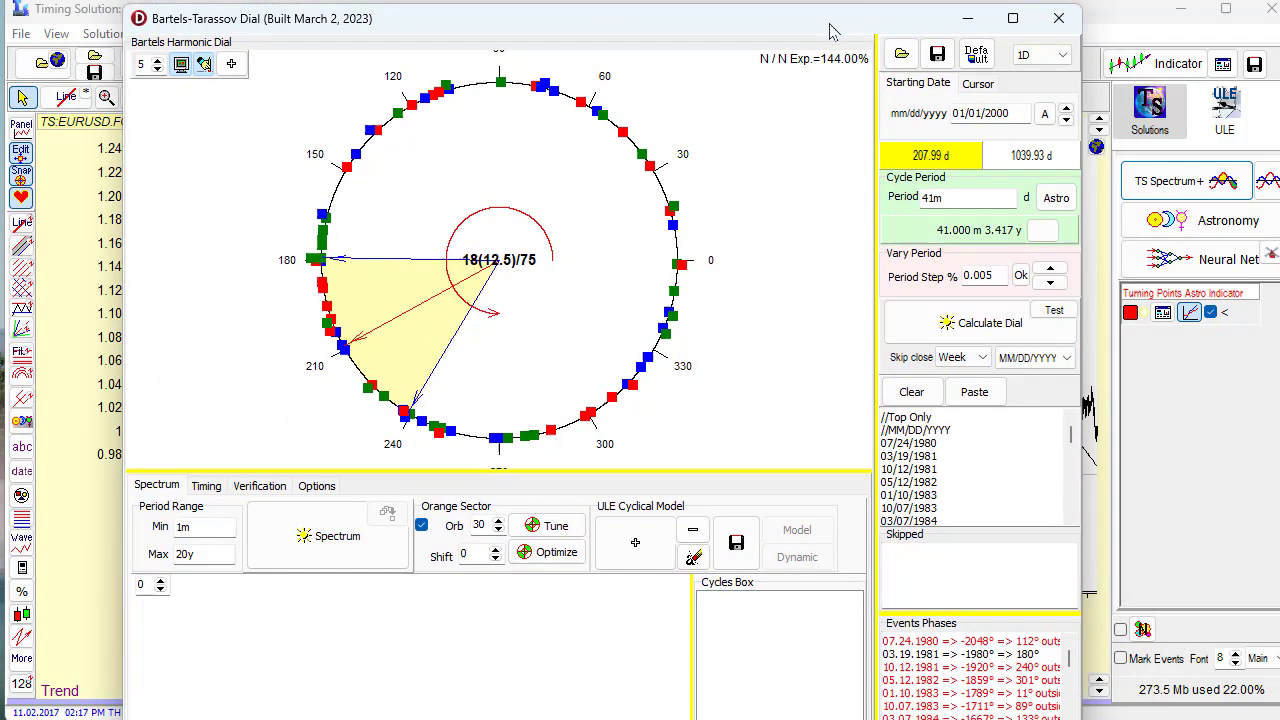
pyautogui.doubleClick(204, 527)
pyautogui.write('1')
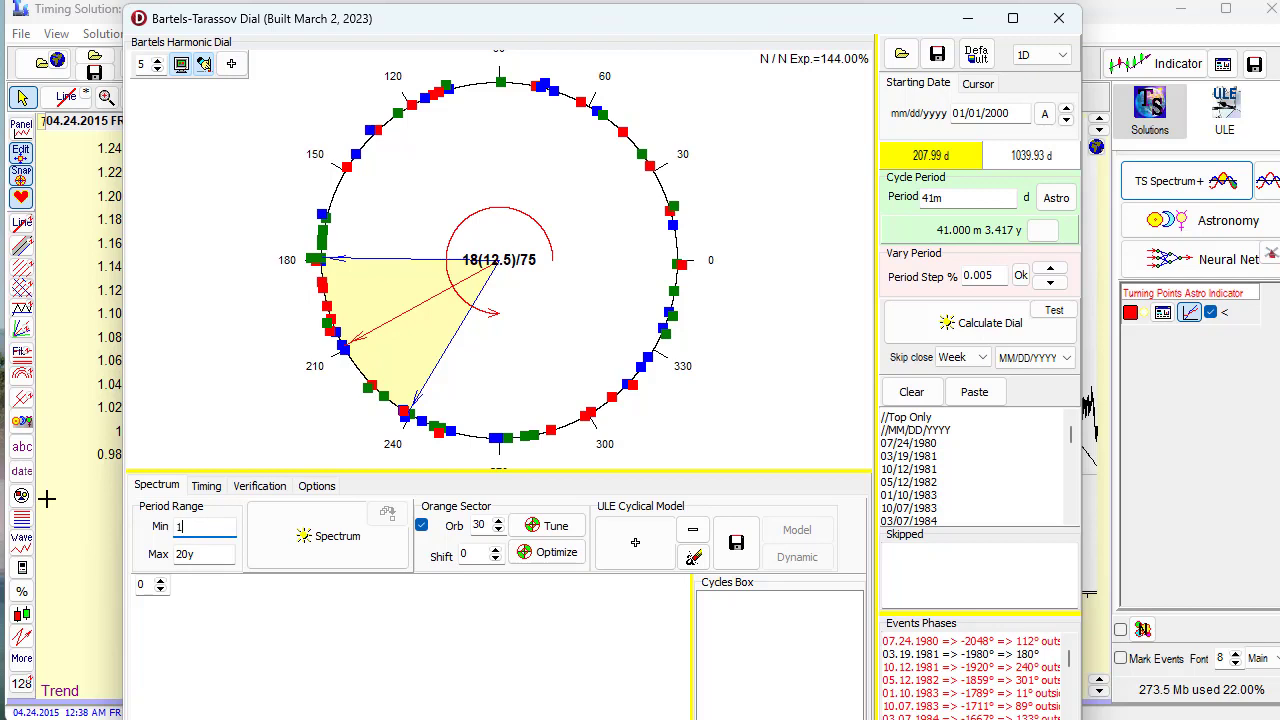
pyautogui.write('5d')
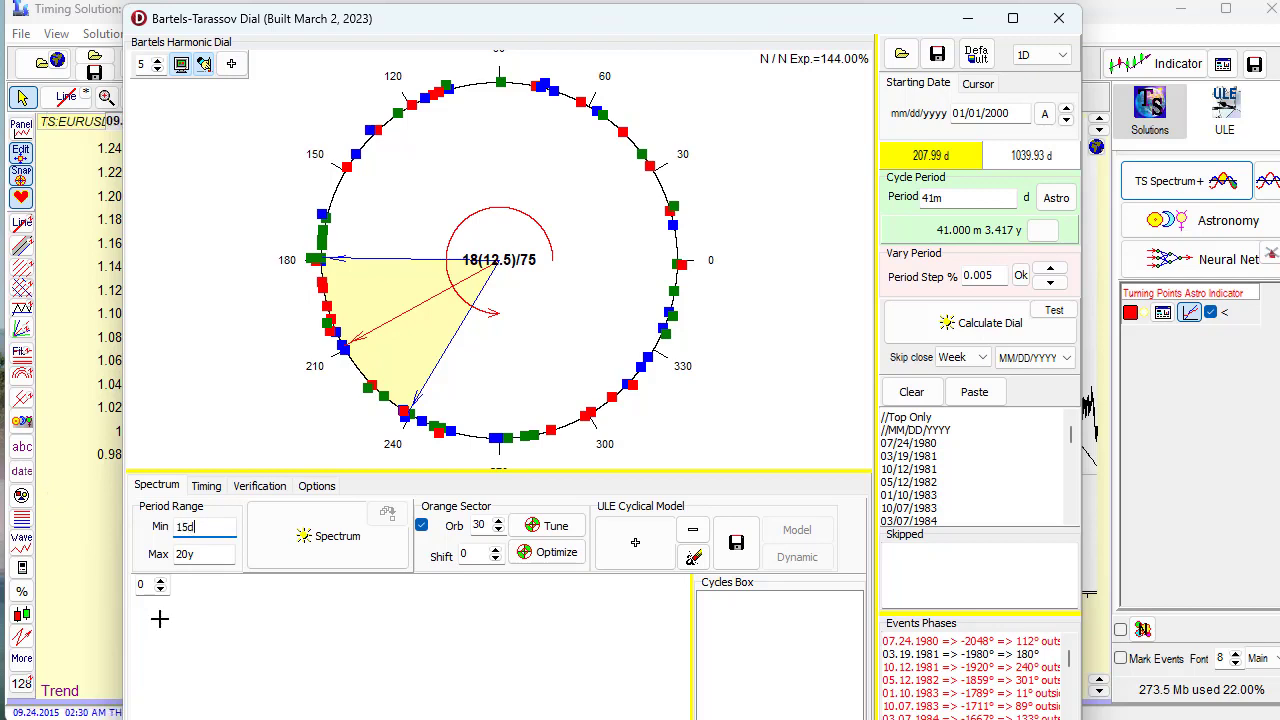
pyautogui.doubleClick(205, 555)
pyautogui.write('2')
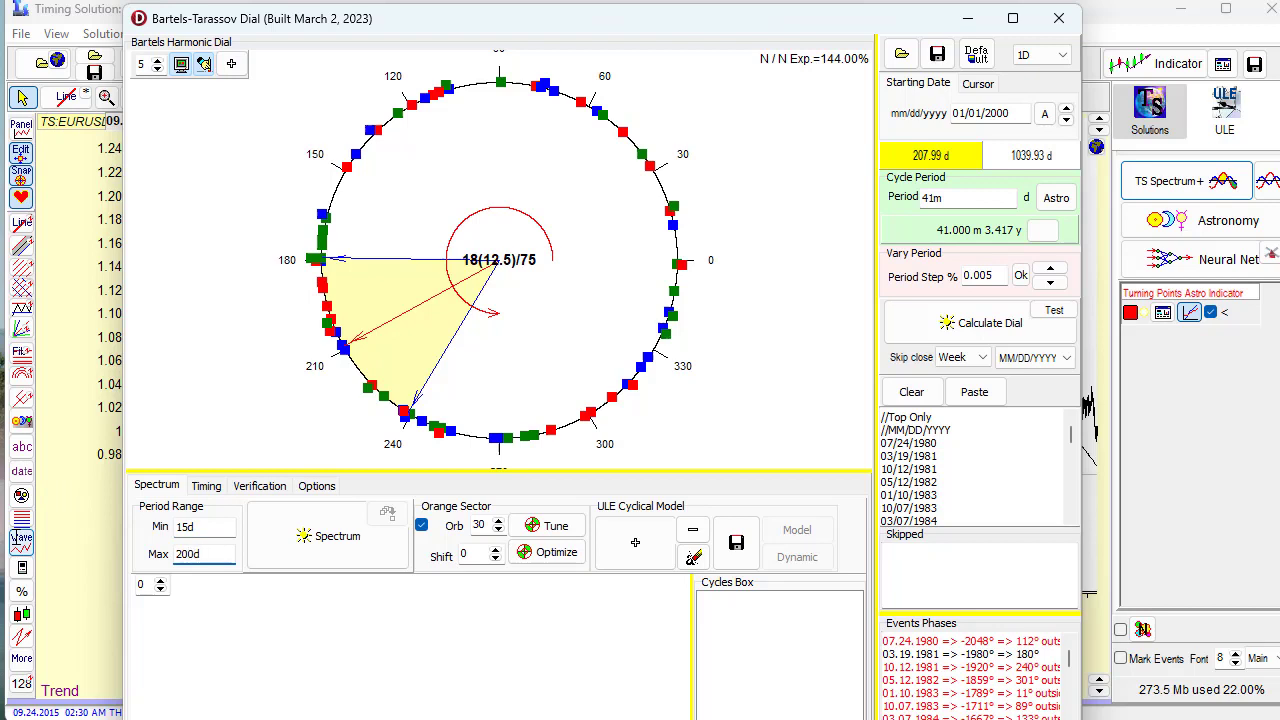
pyautogui.click(325, 540)
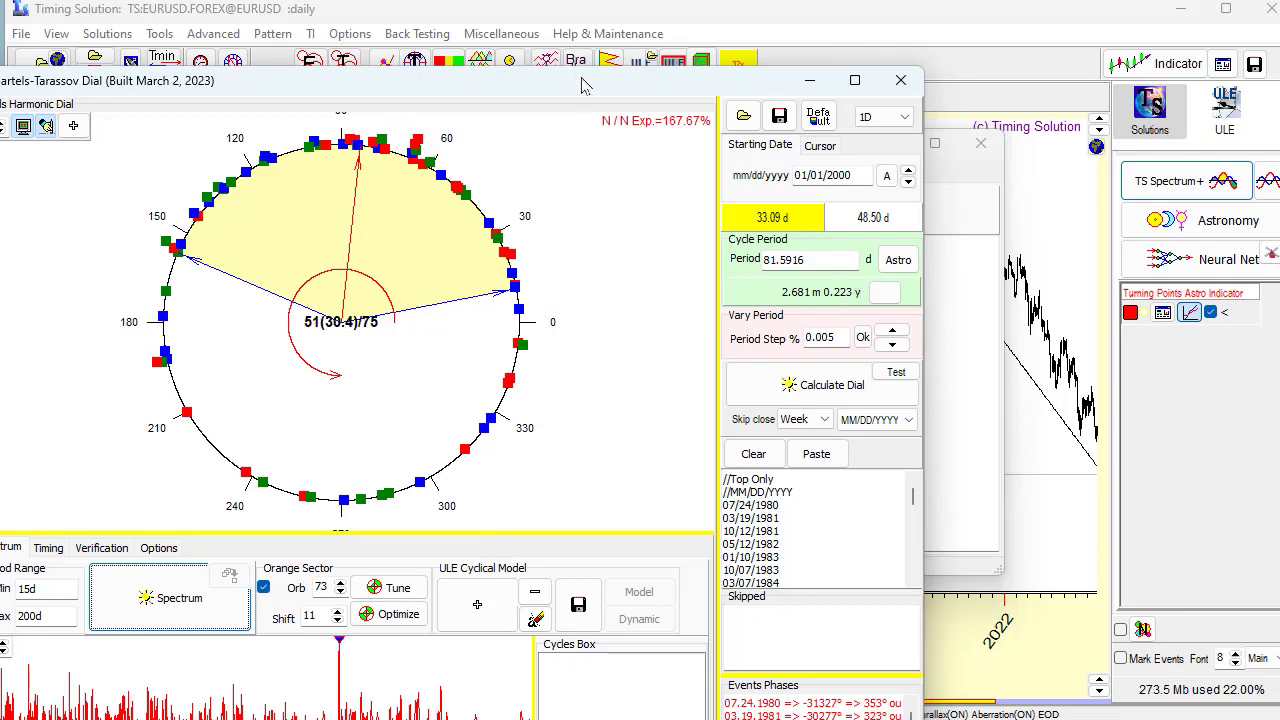
# Enlarge and smooth the spectrum, check the ~30-day peak, then return to the 81.59-day peak.
pyautogui.moveTo(585, 86); pyautogui.dragTo(756, 0)
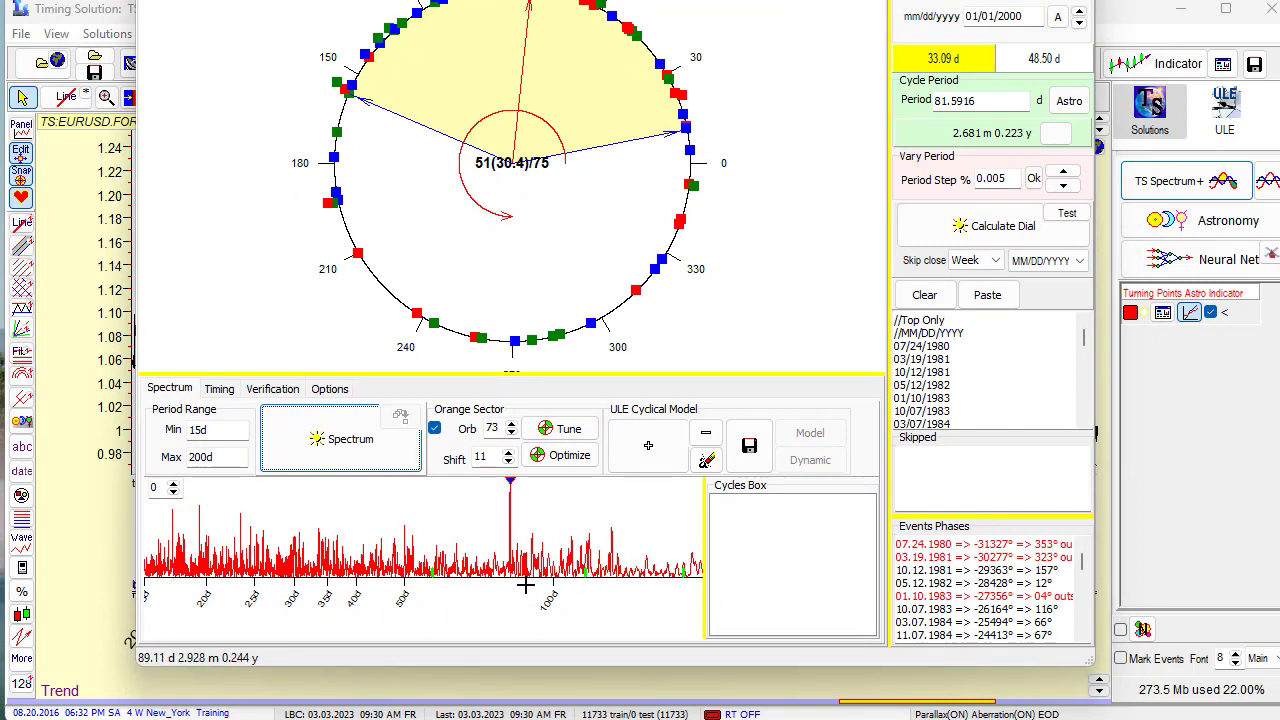
pyautogui.moveTo(531, 372); pyautogui.dragTo(548, 214)
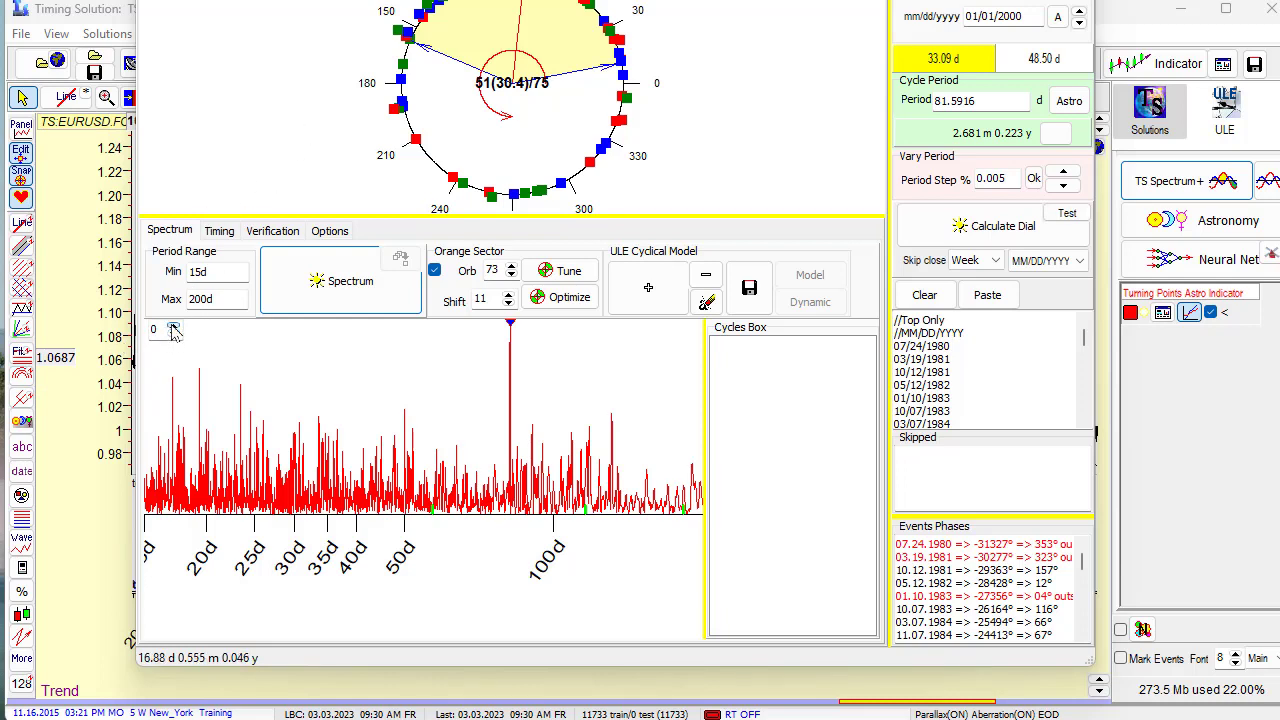
pyautogui.click(173, 329)
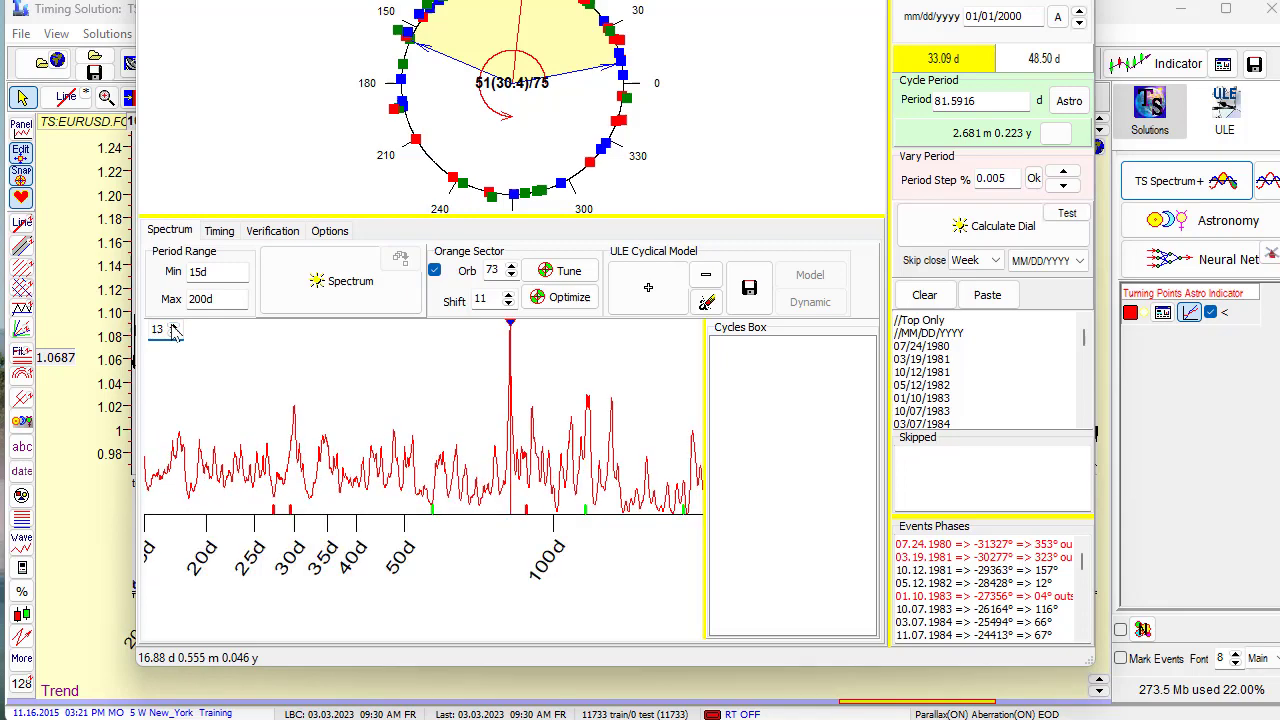
pyautogui.click(298, 424)
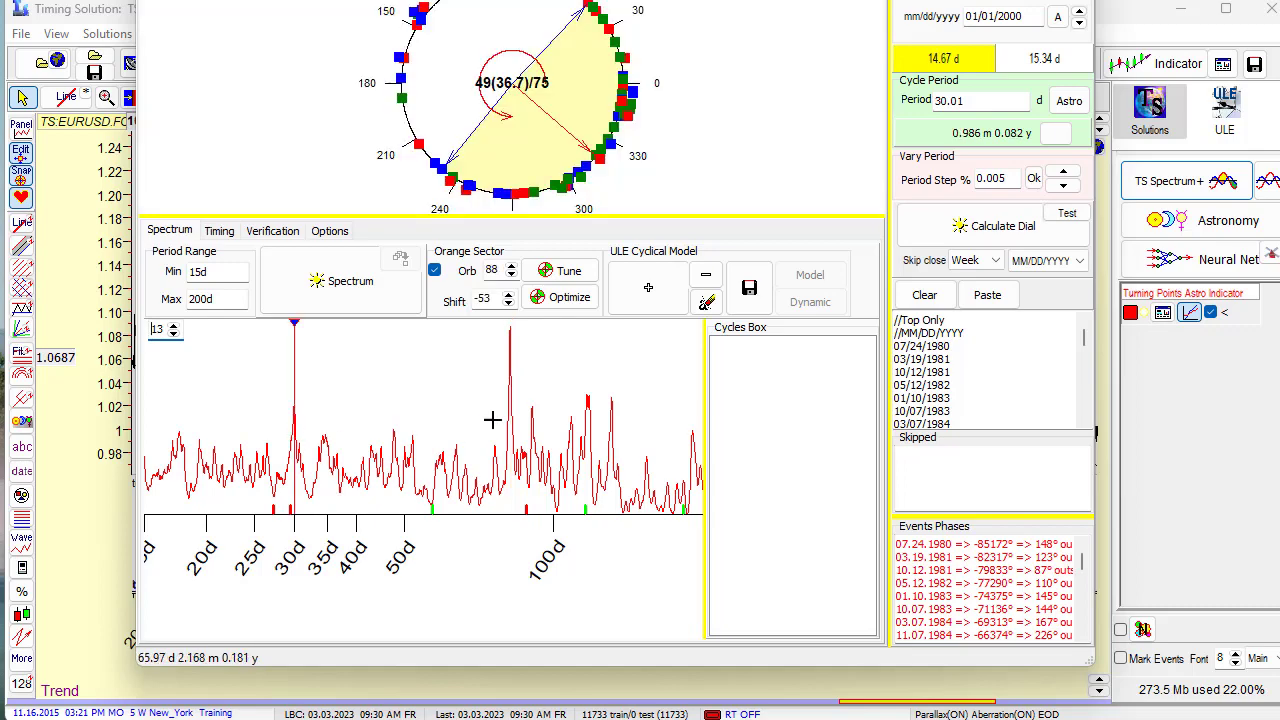
pyautogui.click(509, 346)
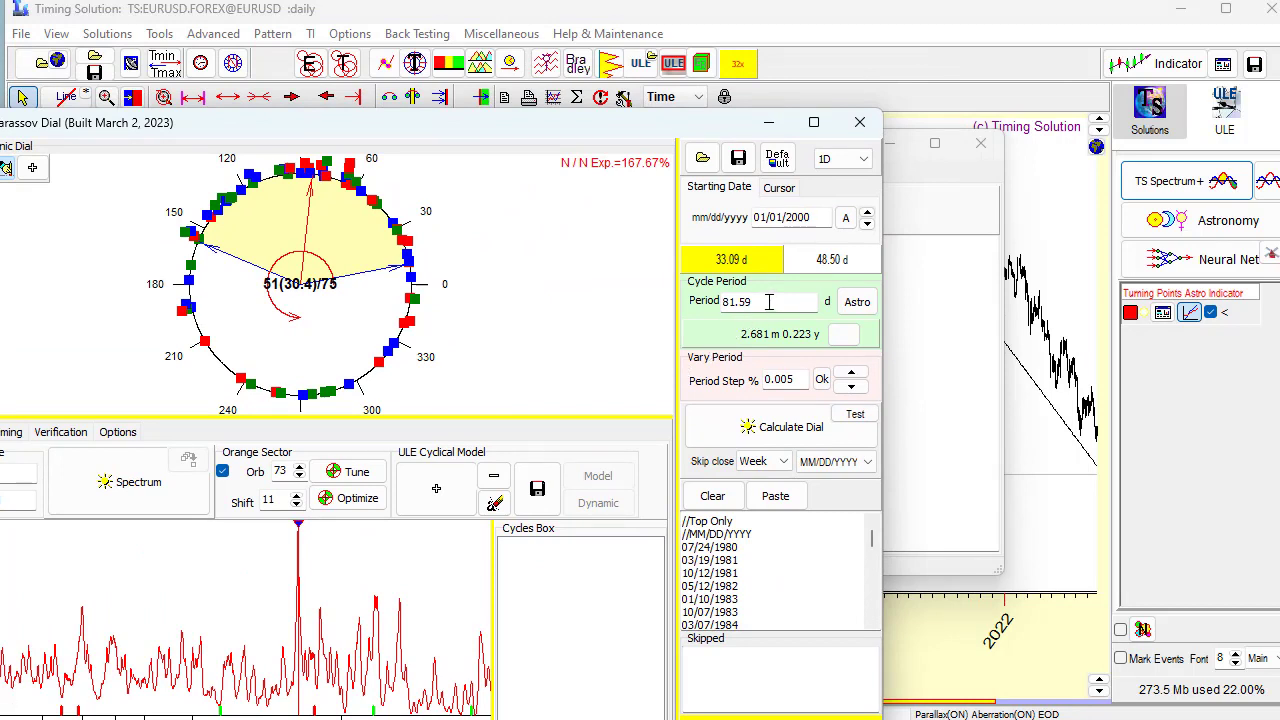
# Copy the 81.59 period value, then close the Bartels dial and Turning Points Astro Indicator.
pyautogui.moveTo(768, 302); pyautogui.dragTo(718, 305)
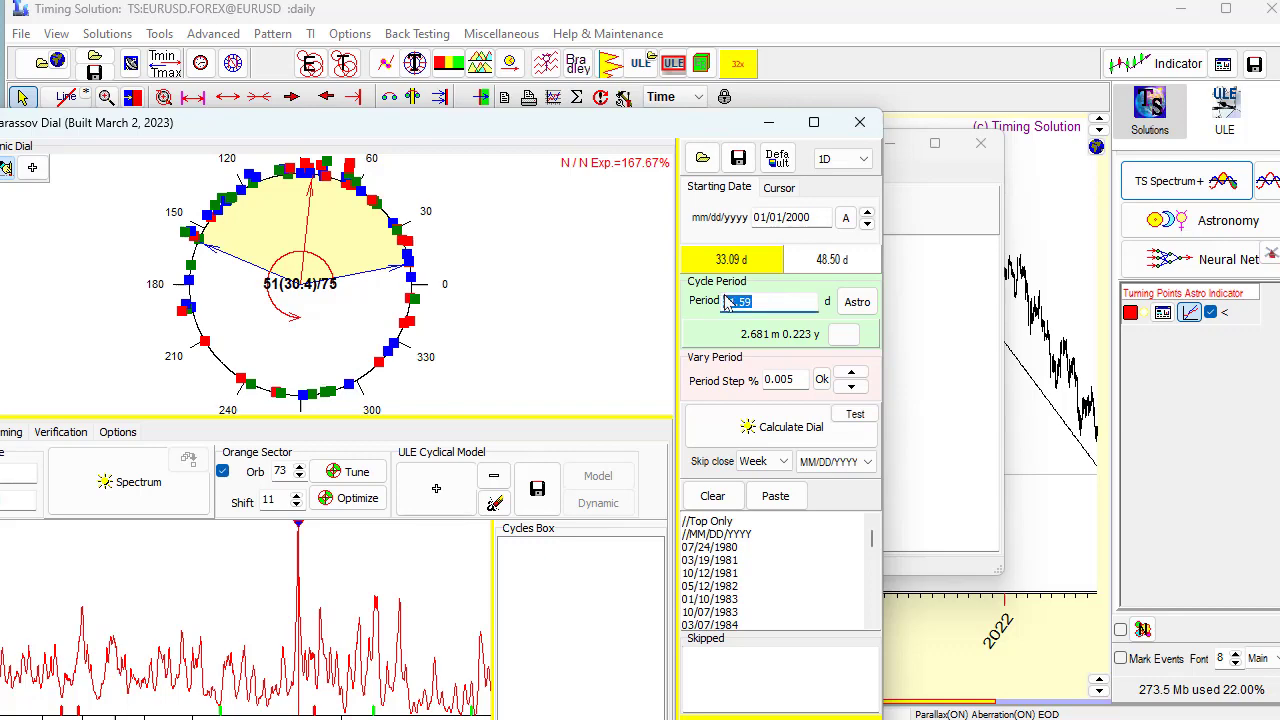
pyautogui.rightClick(729, 312)
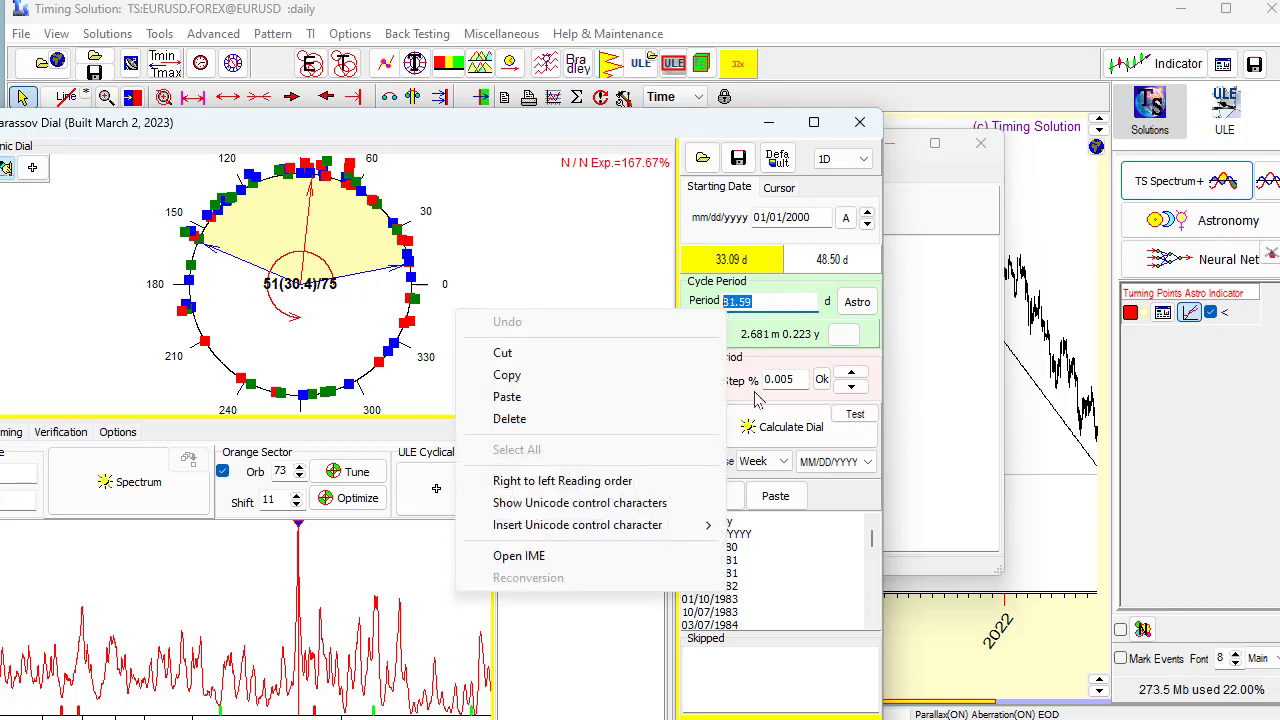
pyautogui.click(511, 376)
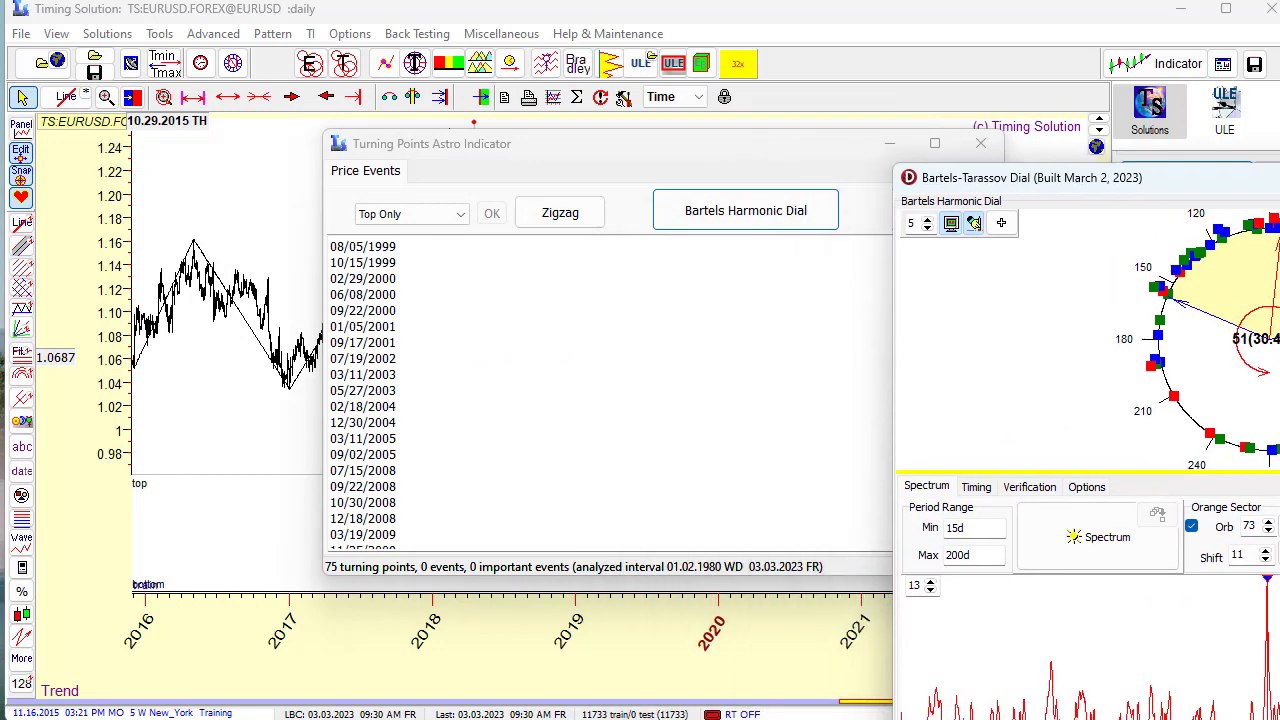
pyautogui.press('Escape')
pyautogui.click(980, 143)
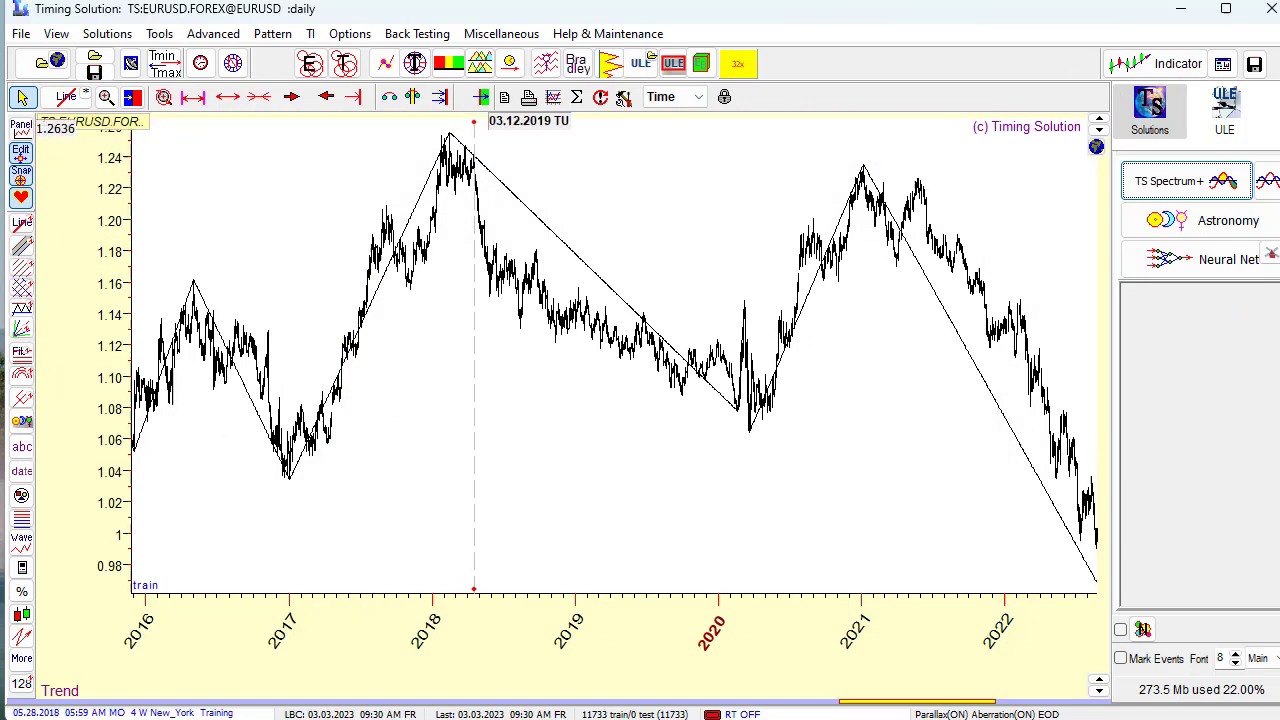
# Start a Sun Planetary Steps element with a forward 81.59d step line in Red.
pyautogui.click(24, 421)
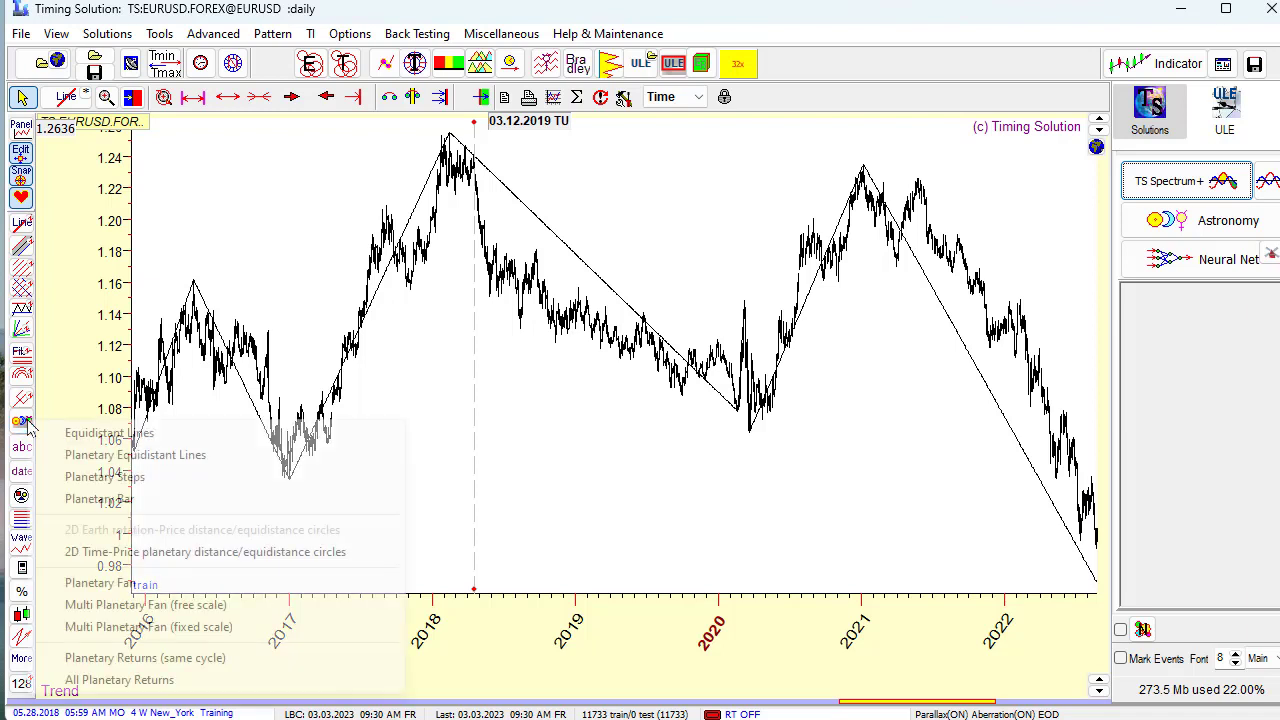
pyautogui.click(138, 478)
pyautogui.moveTo(220, 484); pyautogui.dragTo(531, 286)
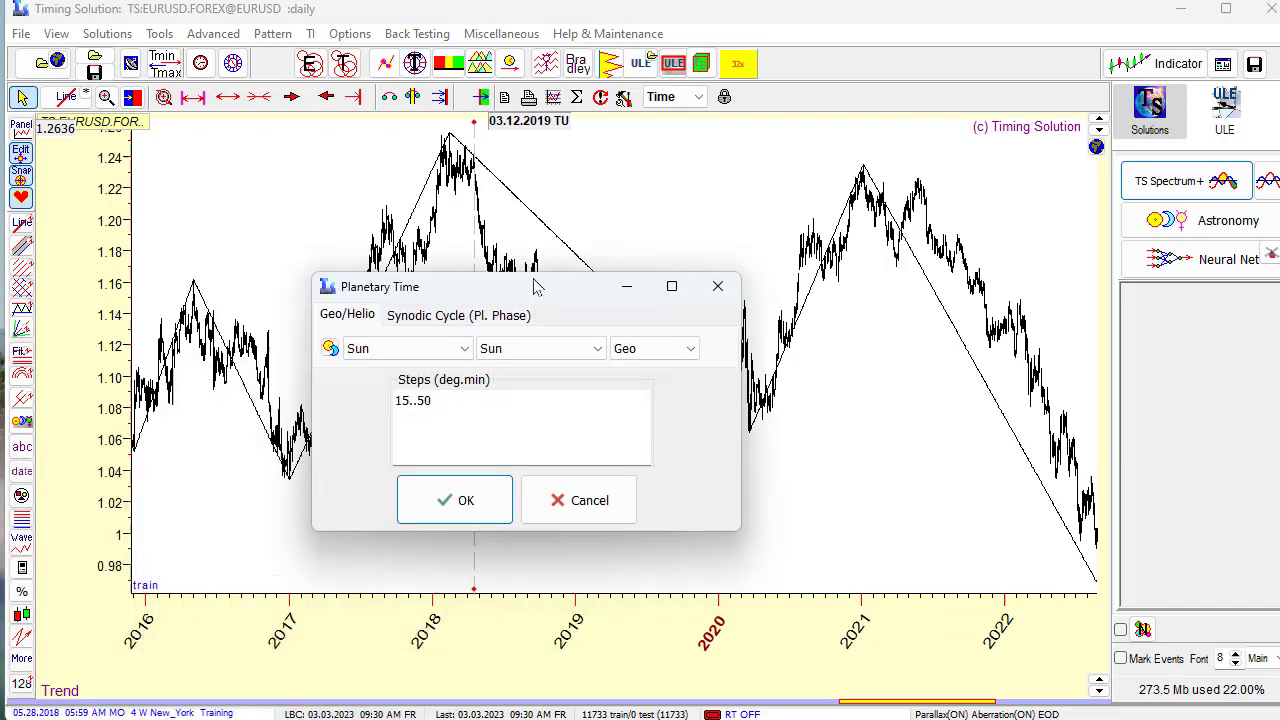
pyautogui.doubleClick(412, 401)
pyautogui.write('81.59')
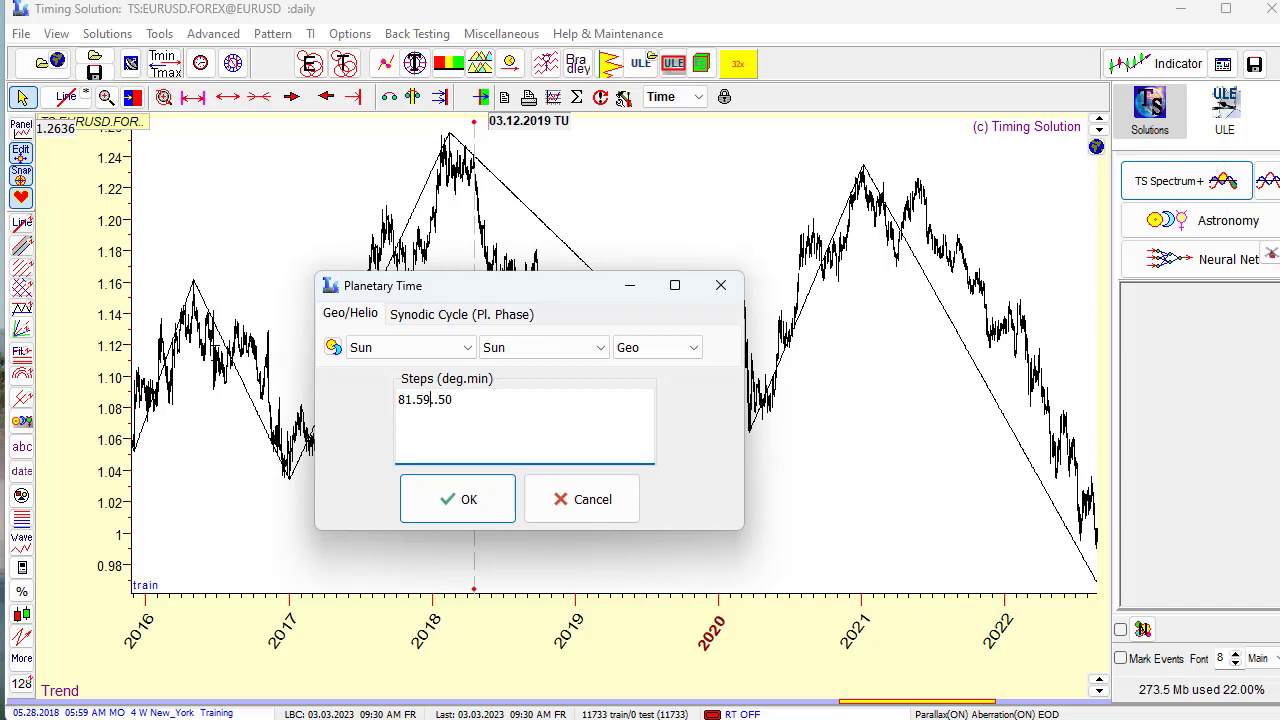
pyautogui.write('d')
pyautogui.write(':Red')
# Add a backward -81.59d step line in Blue and accept the settings.
pyautogui.hotkey('ctrl', 'a')
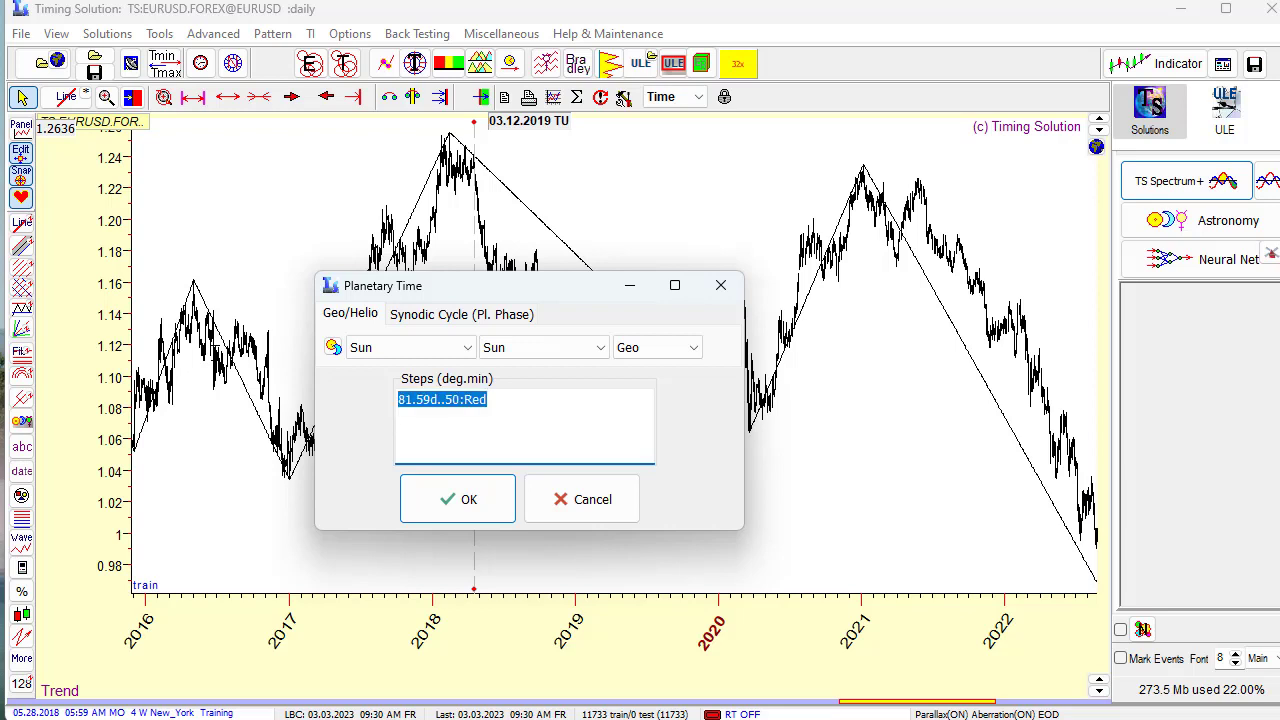
pyautogui.click(399, 414)
pyautogui.hotkey('ctrl', 'v')
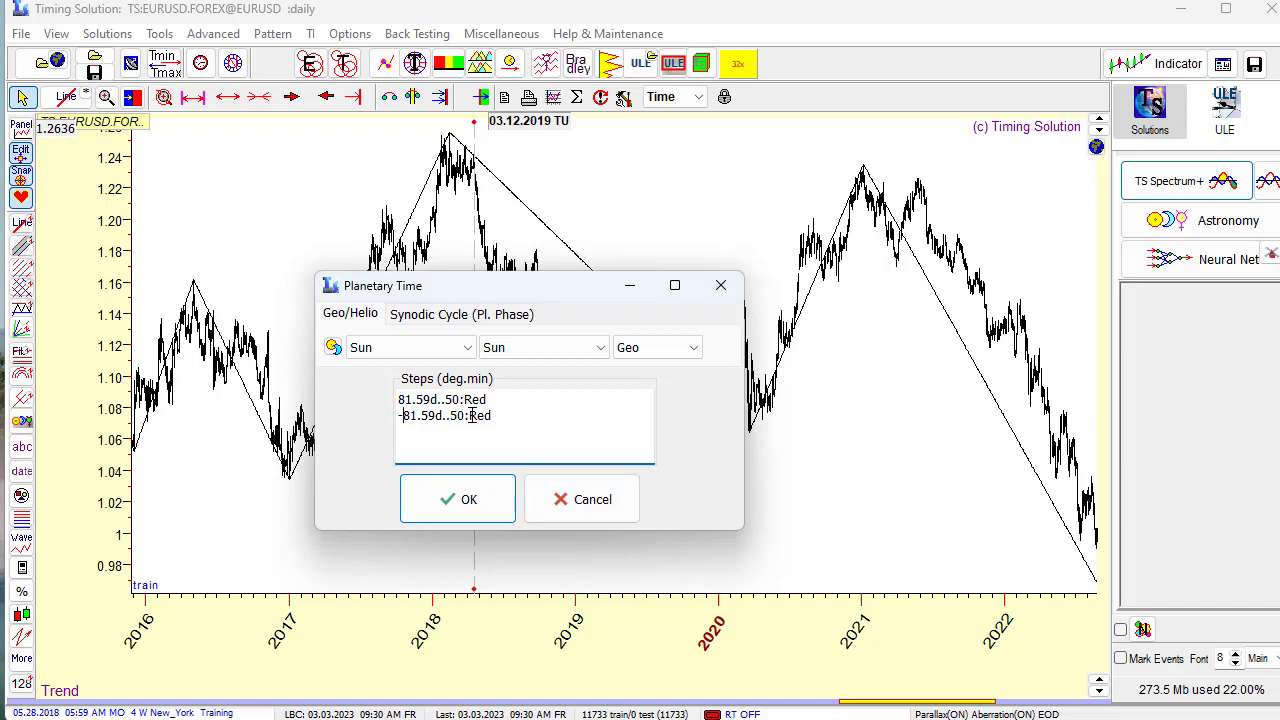
pyautogui.hotkey('shift', 'End')
pyautogui.press('Left')
pyautogui.doubleClick(473, 416)
pyautogui.click(473, 416)
pyautogui.doubleClick(473, 416)
pyautogui.write('B')
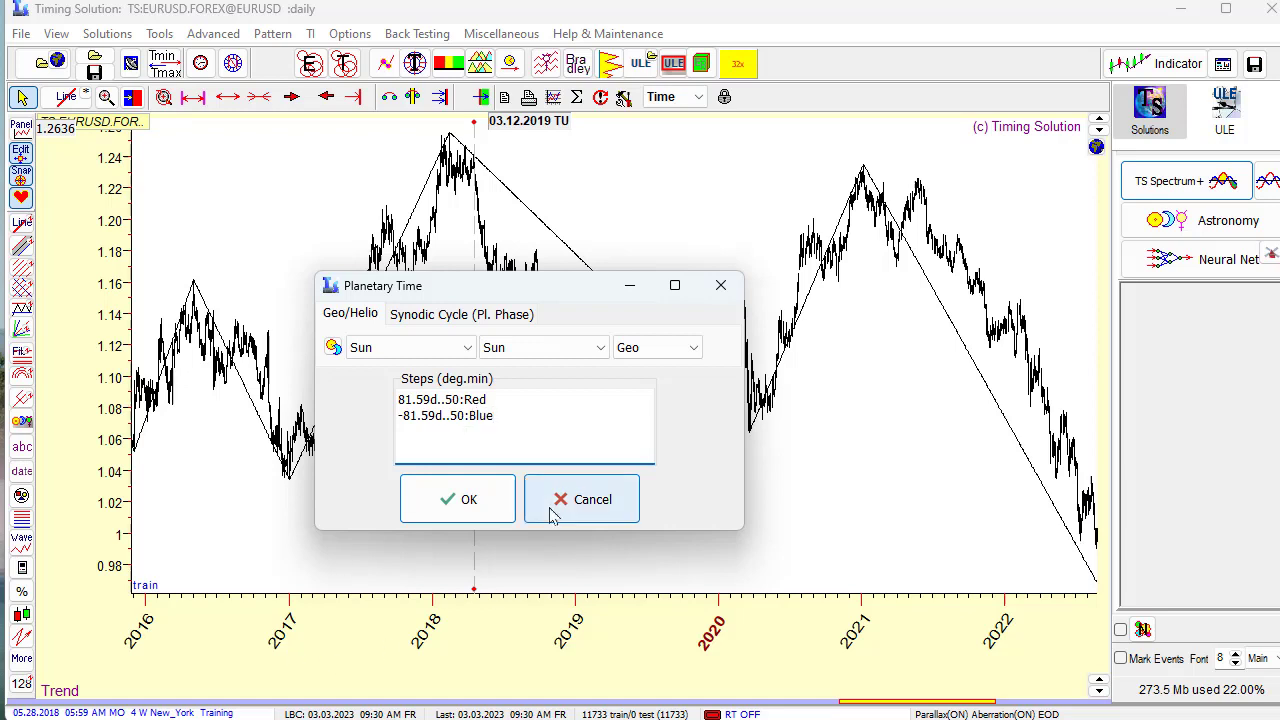
pyautogui.click(470, 496)
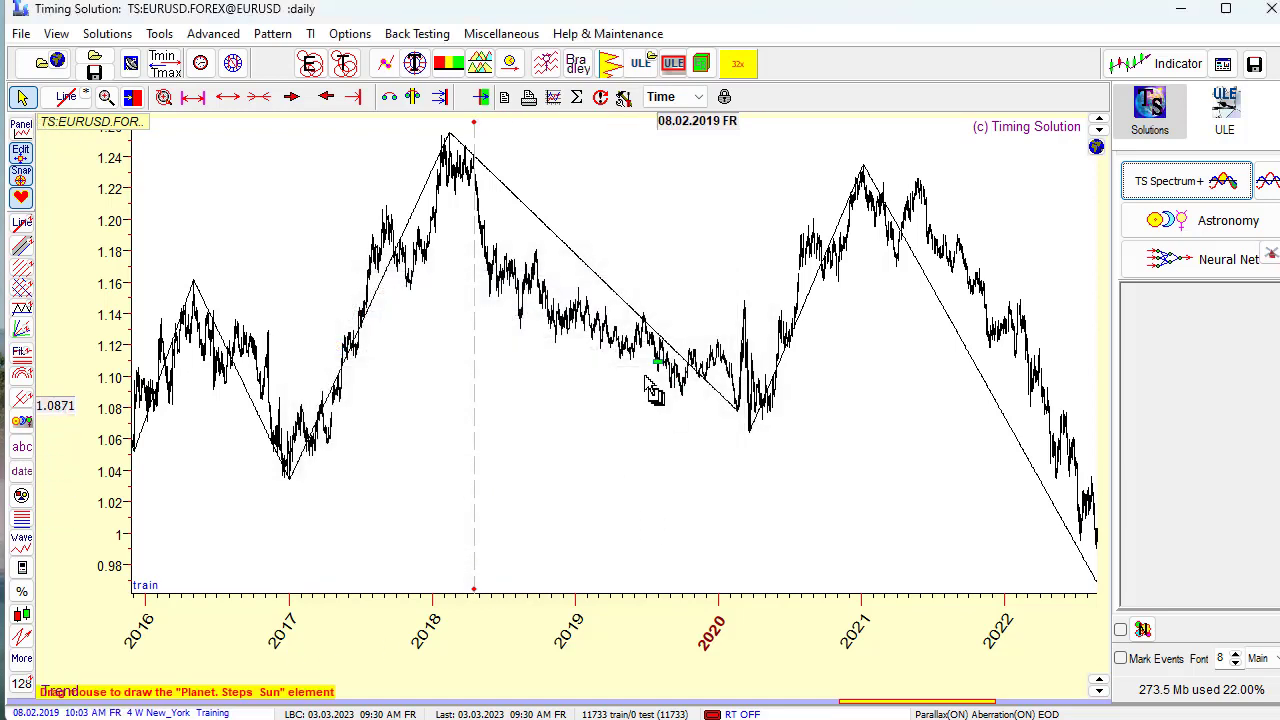
# Place the red/blue Sun step lines on the EURUSD chart, anchored at the mid-2022 top.
pyautogui.moveTo(852, 205)
pyautogui.mouseDown()
pyautogui.moveTo(867, 208)
pyautogui.moveTo(846, 215)
pyautogui.moveTo(866, 178)
pyautogui.mouseUp()
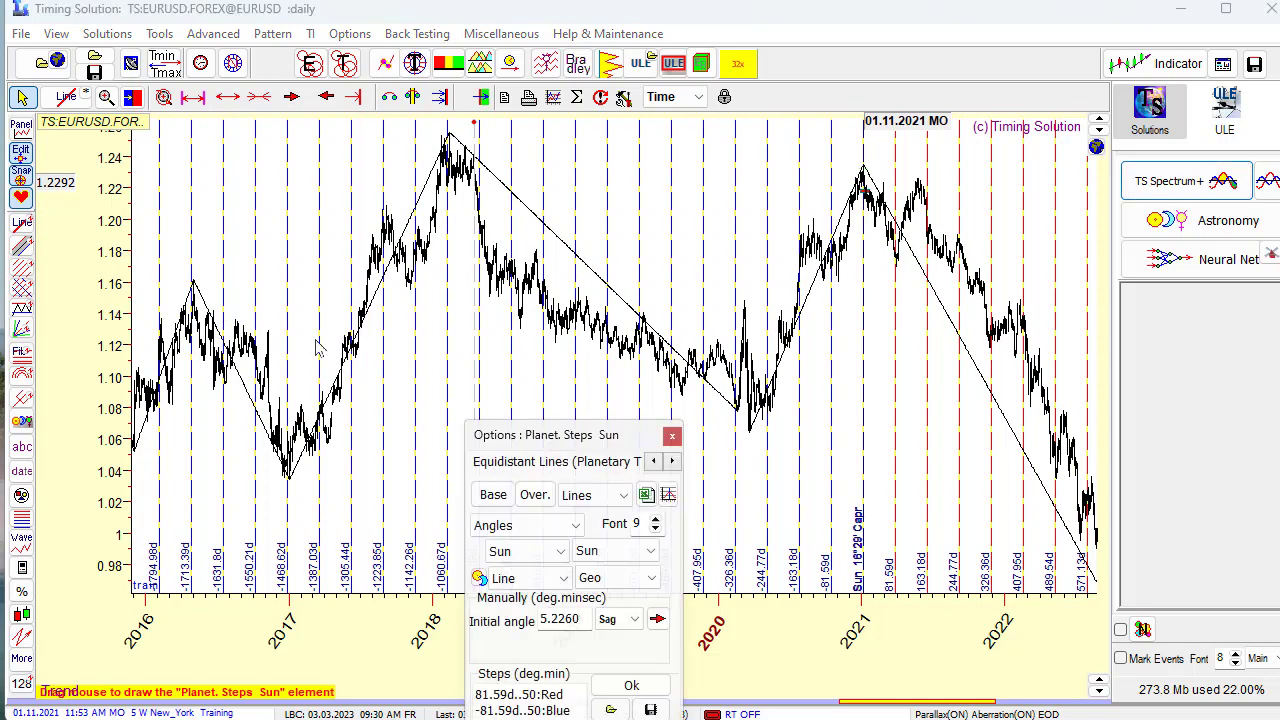
pyautogui.click(846, 434)
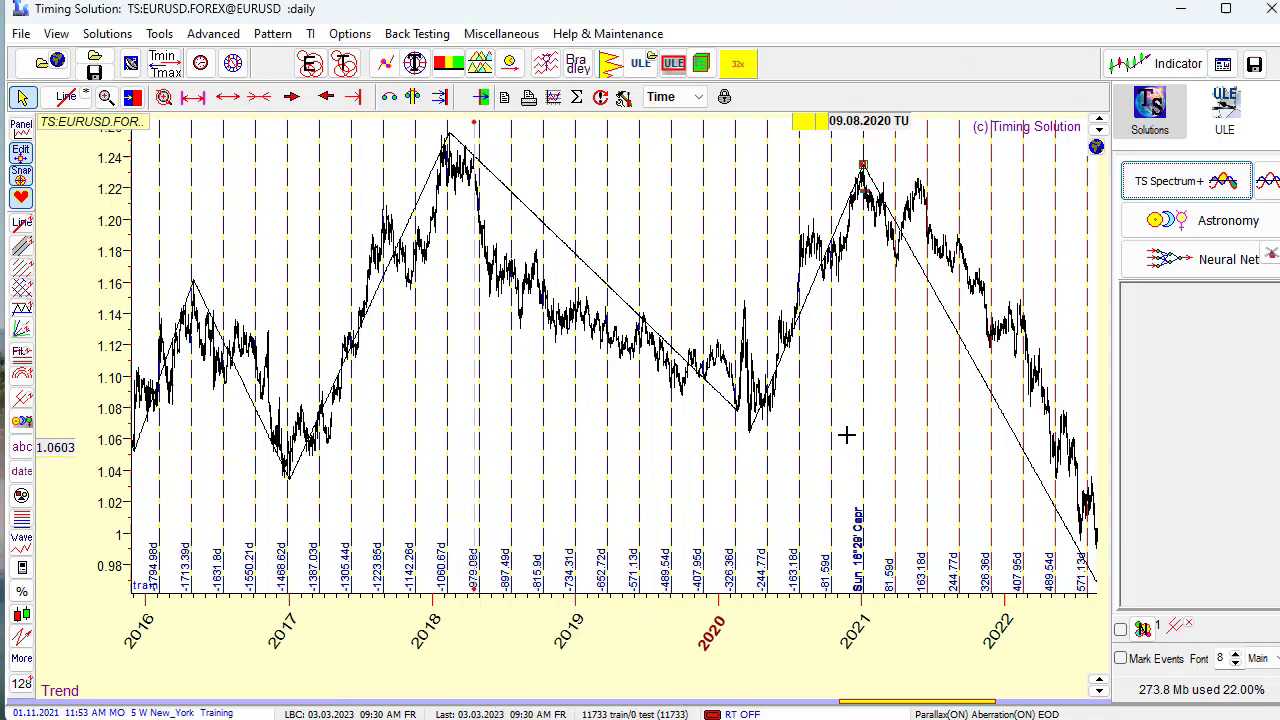
pyautogui.scroll(-5, 729, 437)
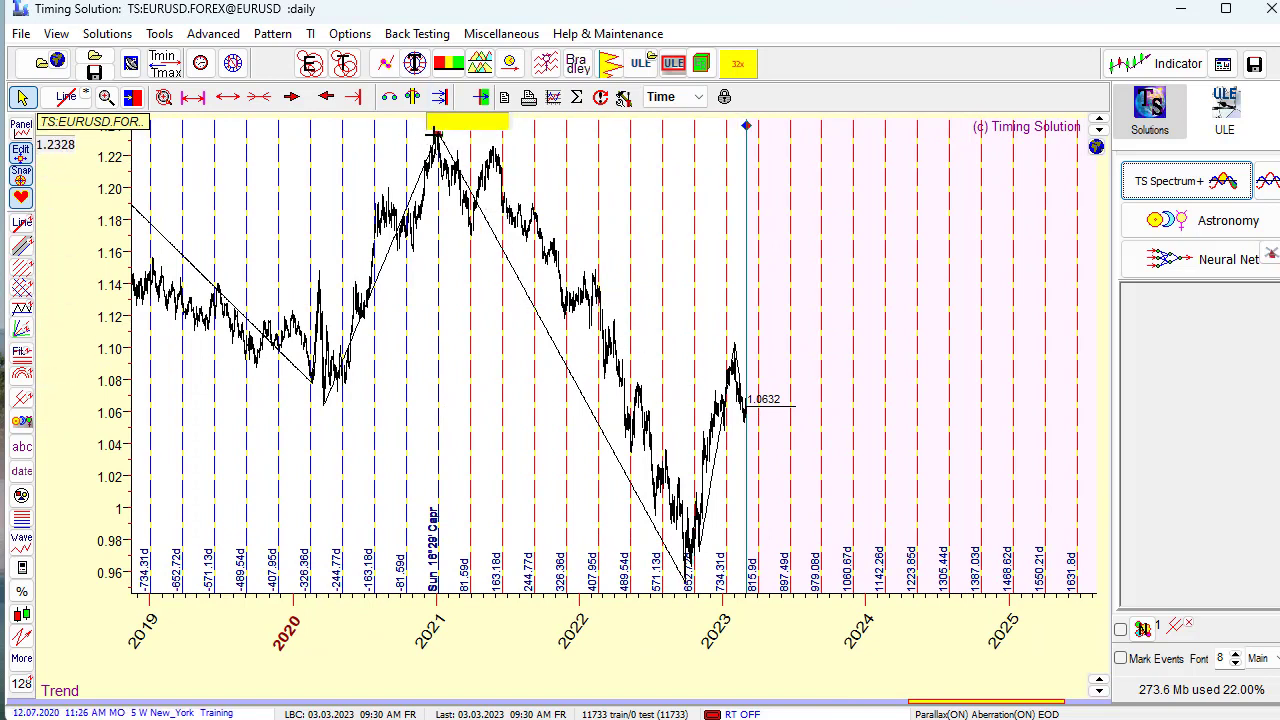
pyautogui.moveTo(425, 135); pyautogui.dragTo(645, 387)
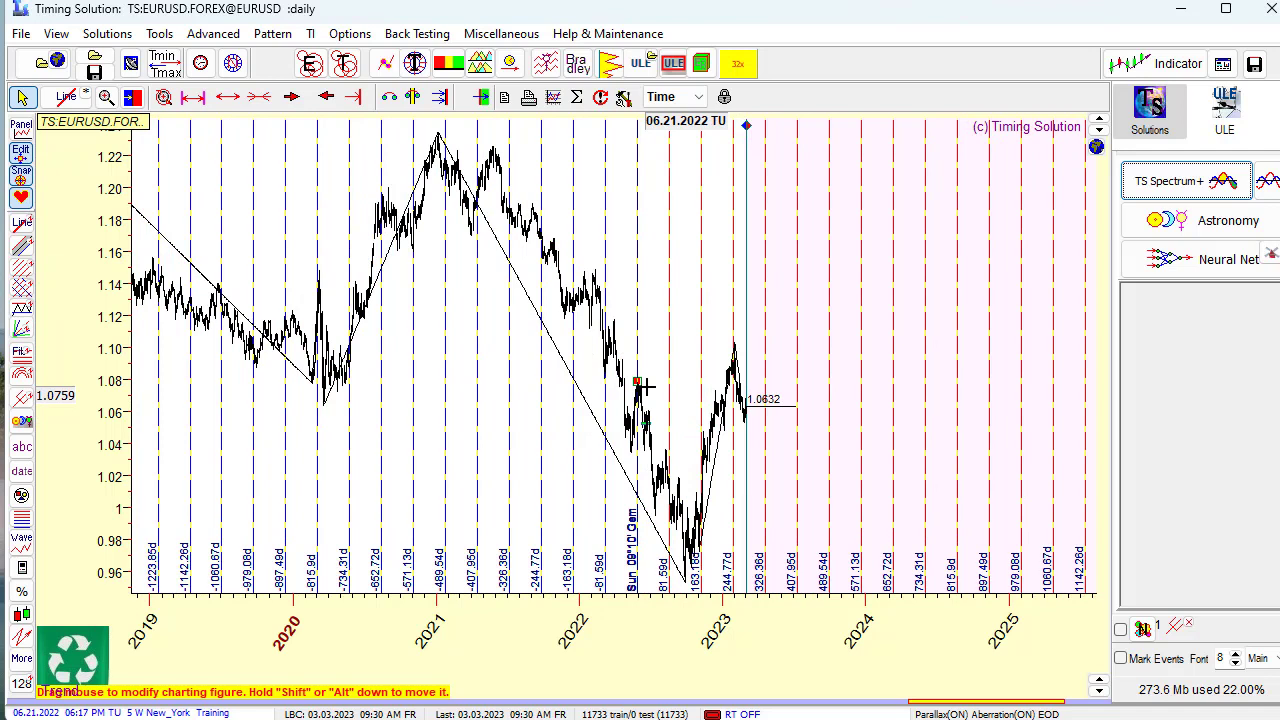
pyautogui.moveTo(645, 387); pyautogui.dragTo(645, 387)
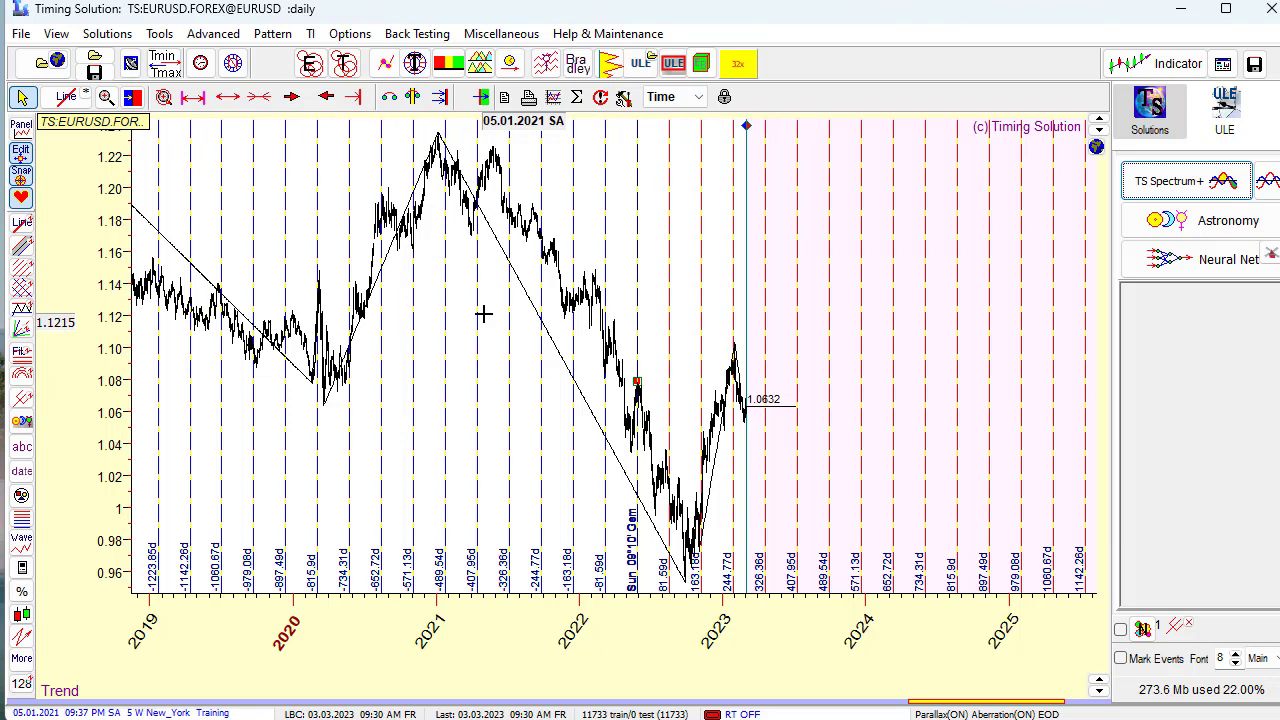
pyautogui.click(985, 261)
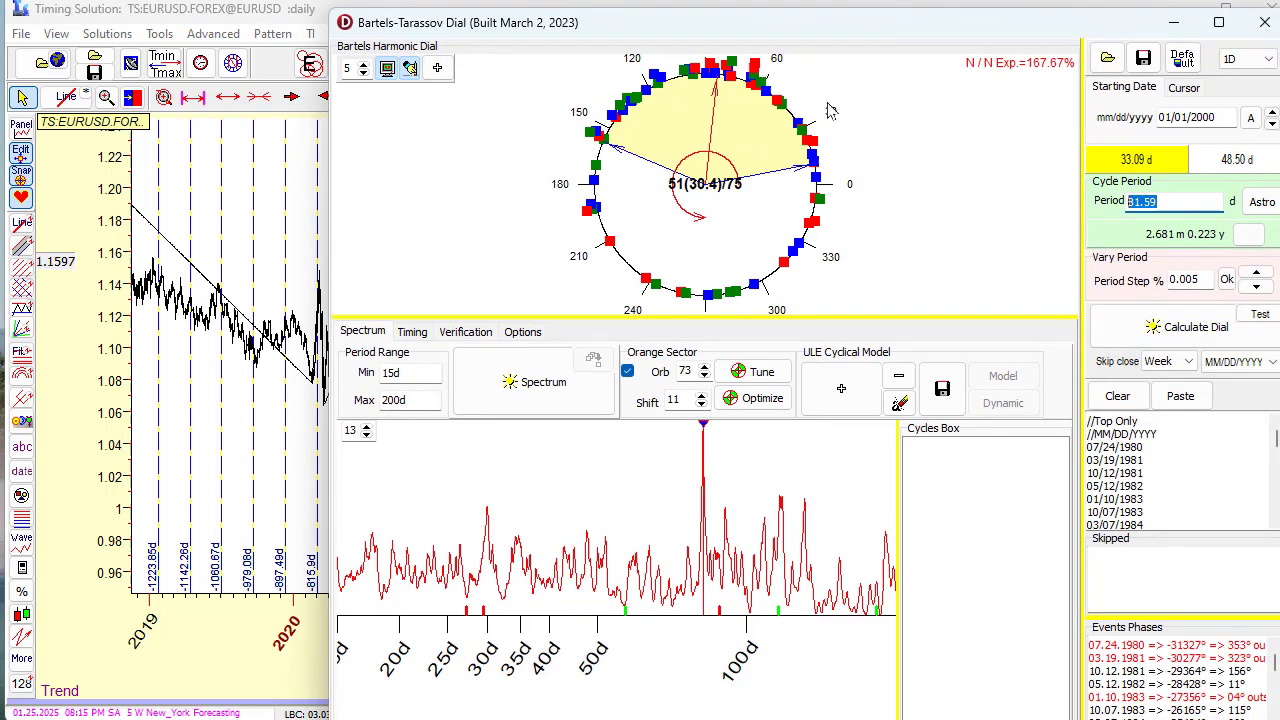